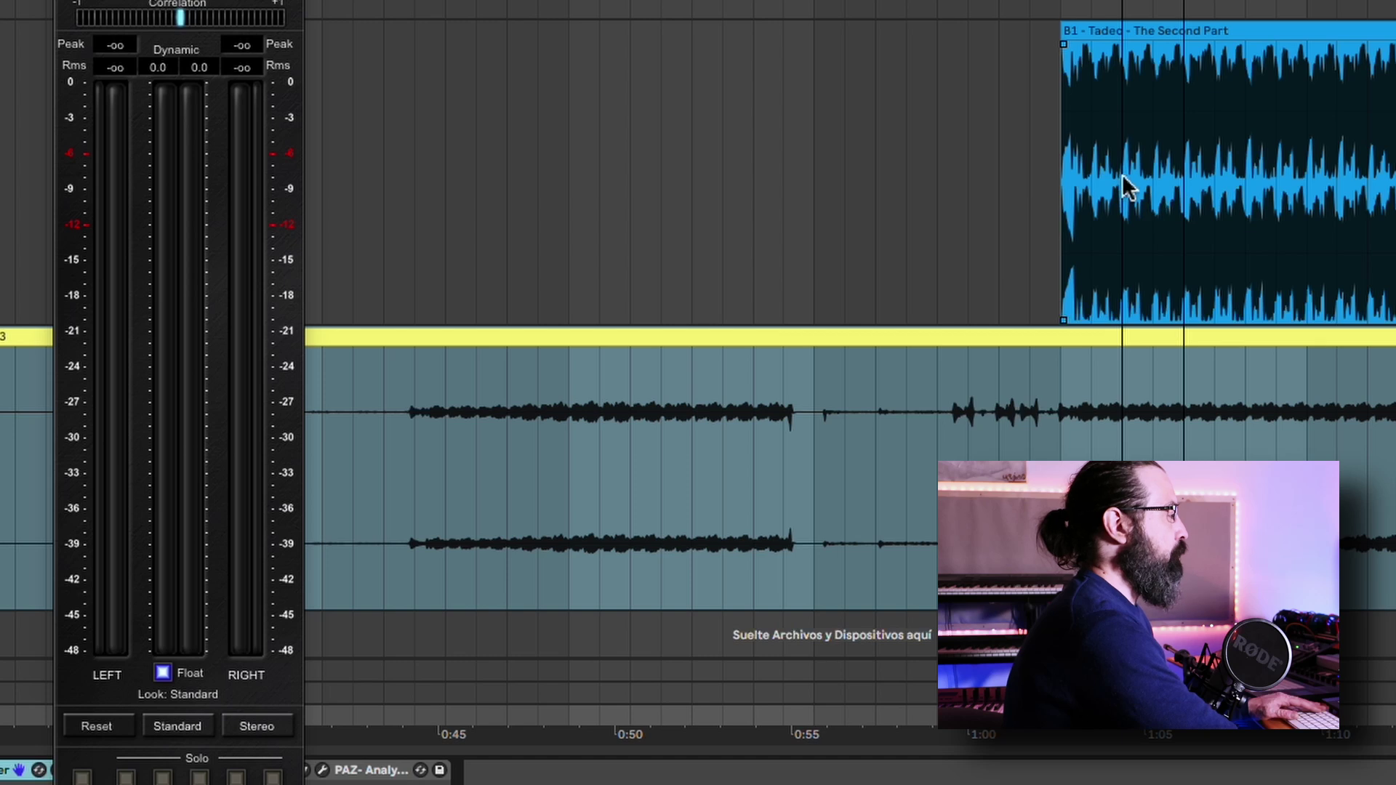
Extend the loop from bar 38 to two bars over the "The Second Part" clip and play it through the meter.
key("Up")
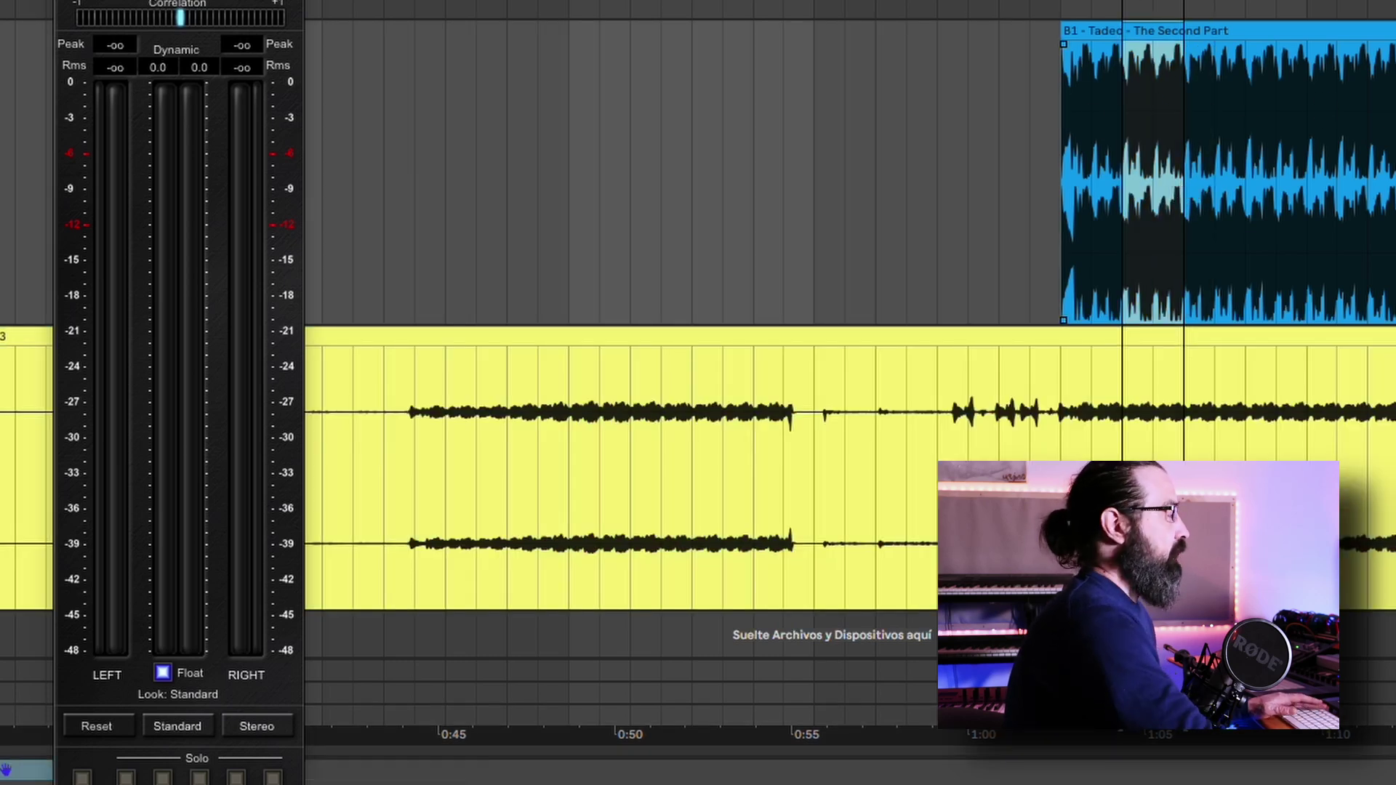
key("shift+Right")
key("shift+Right")
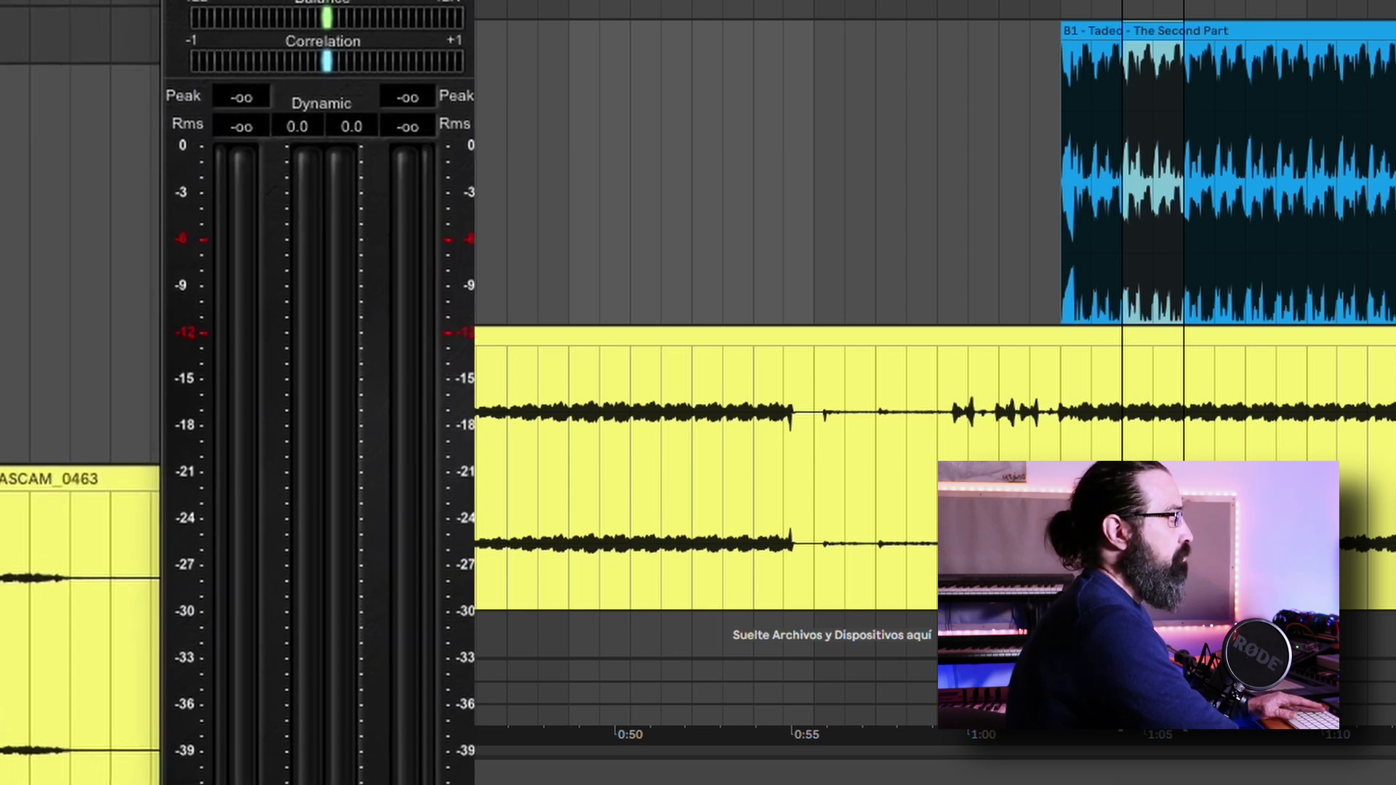
key("space")
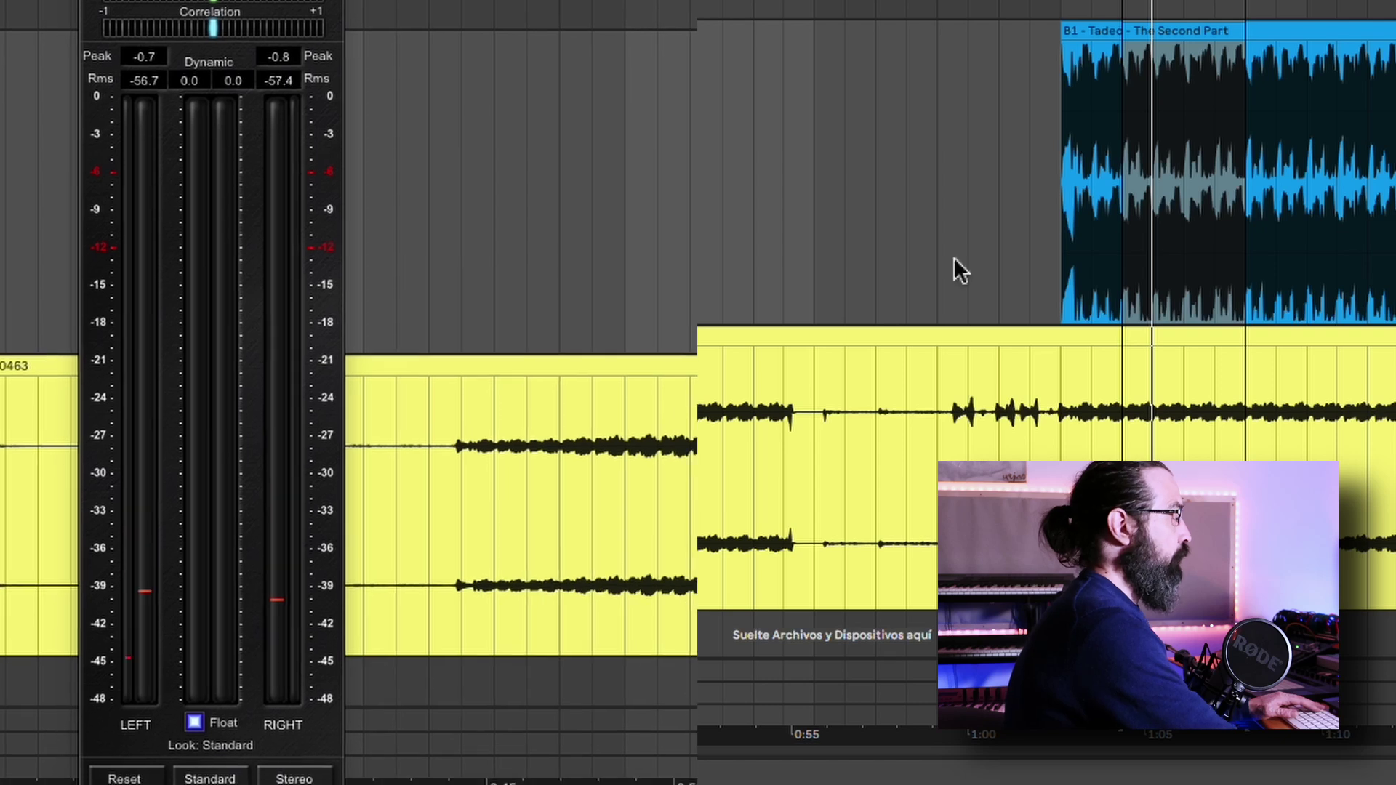
Select the TASCAM_0463 clip, move the meter window clear of its clip settings, and set the clip gain to 15.2 dB.
left_click(1232, 345)
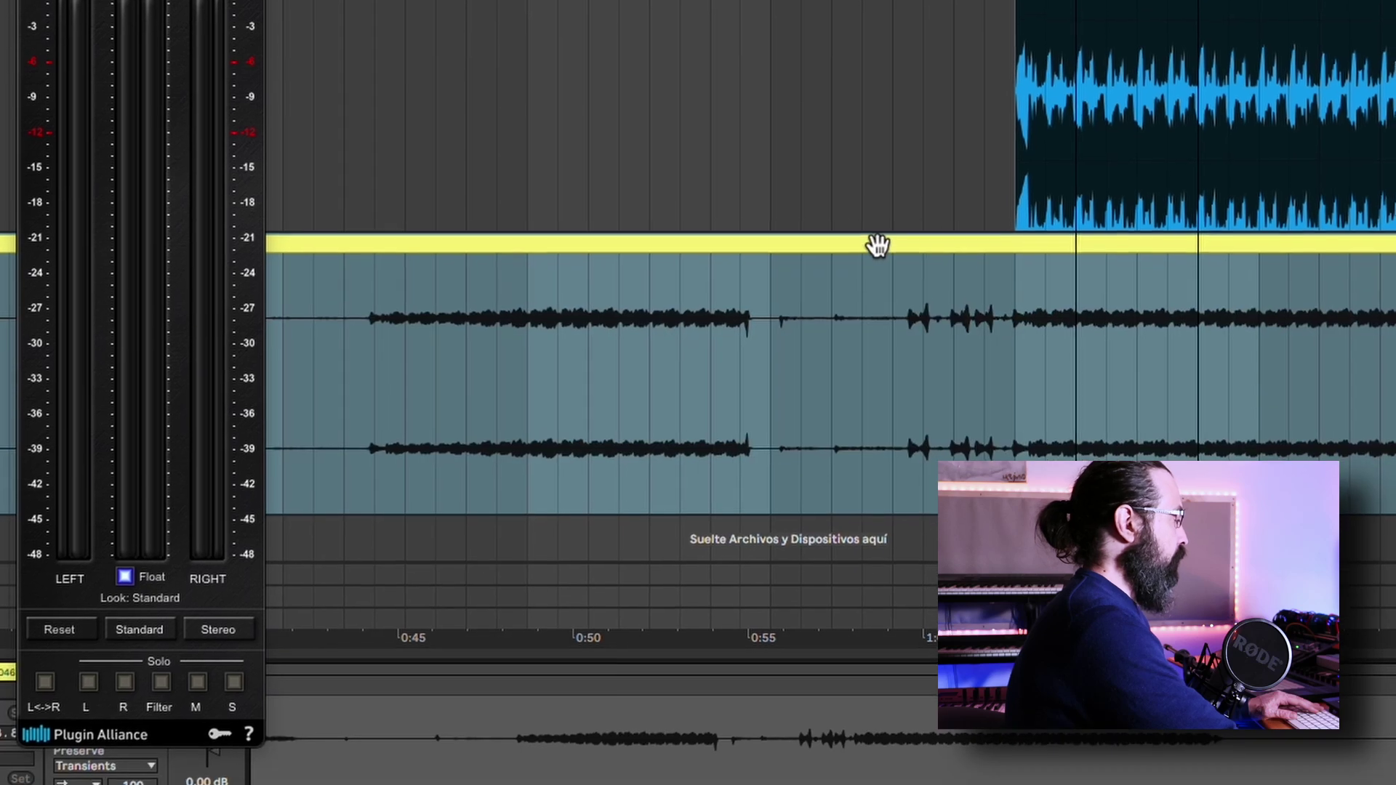
left_click_drag(142, 2, 472, 2)
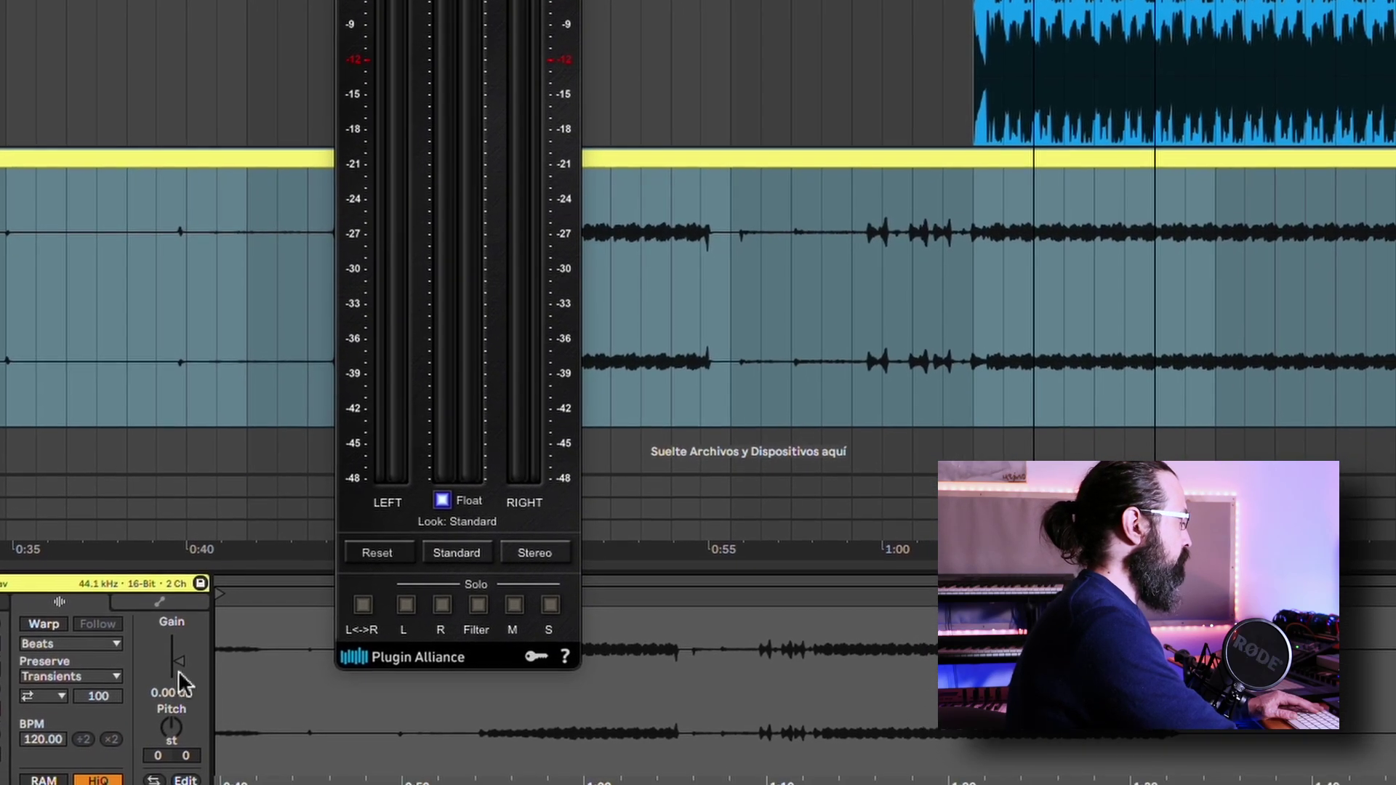
left_click(175, 725)
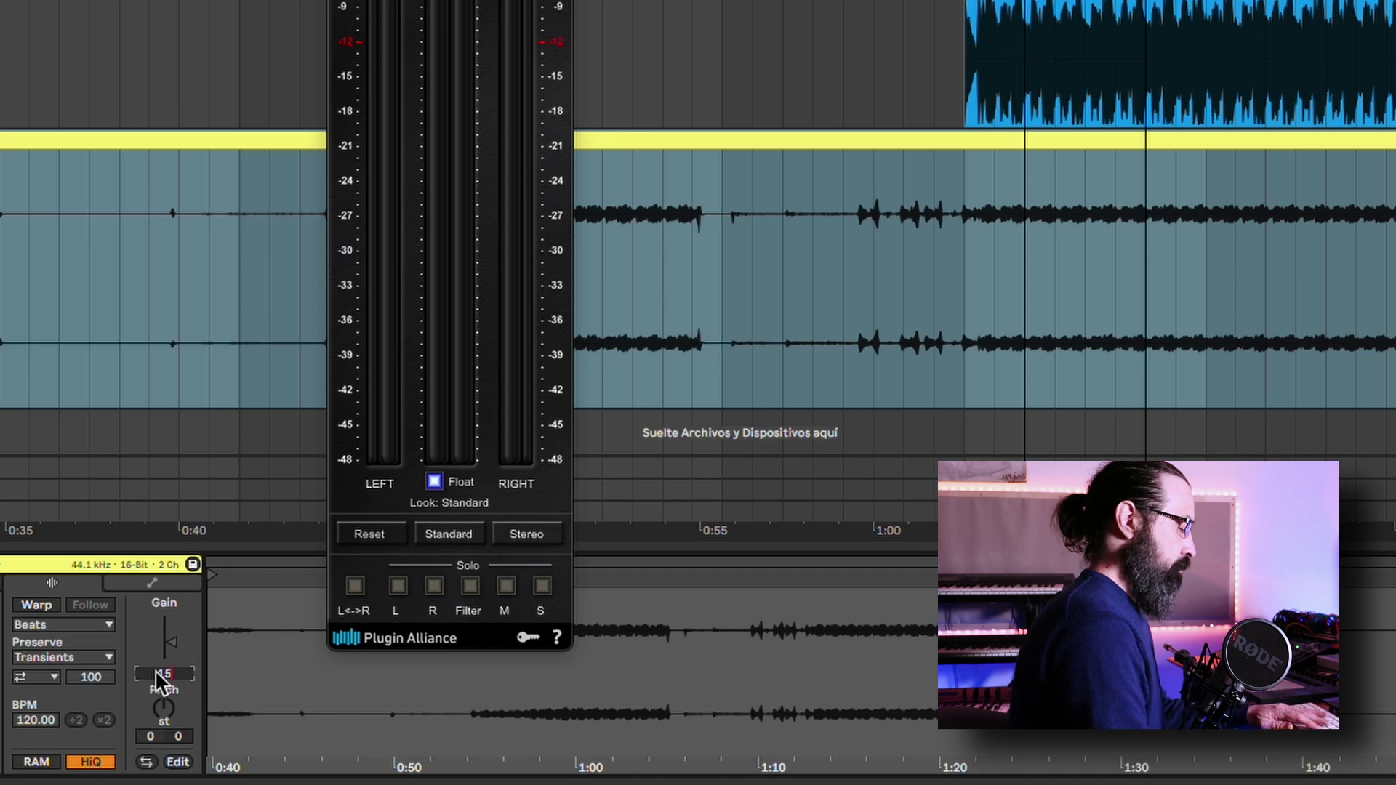
key("Return")
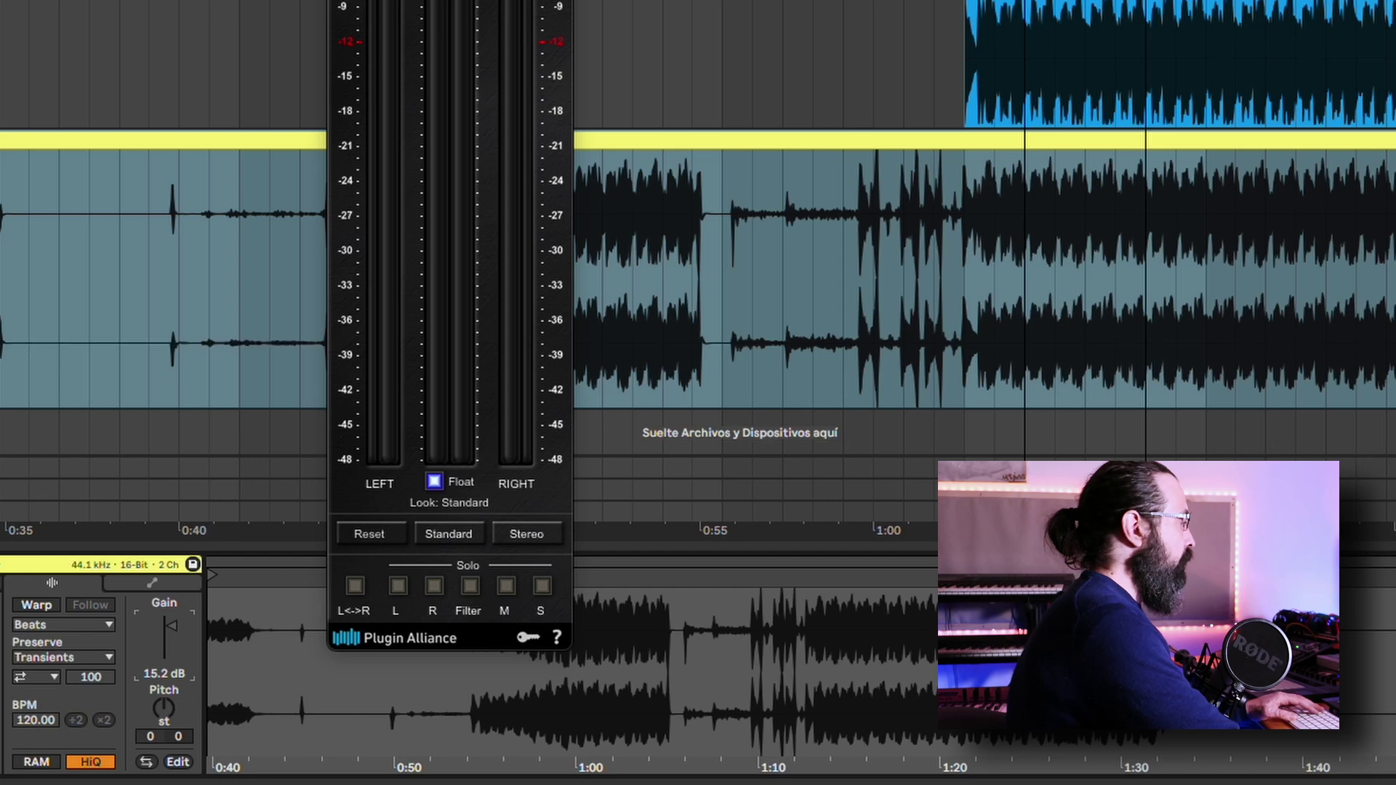
Examine at close range how the waveforms of TASCAM_0463 and the "The Second Part" clip line up at the latter's start.
key("plus")
key("plus")
key("plus")
key("plus")
key("plus")
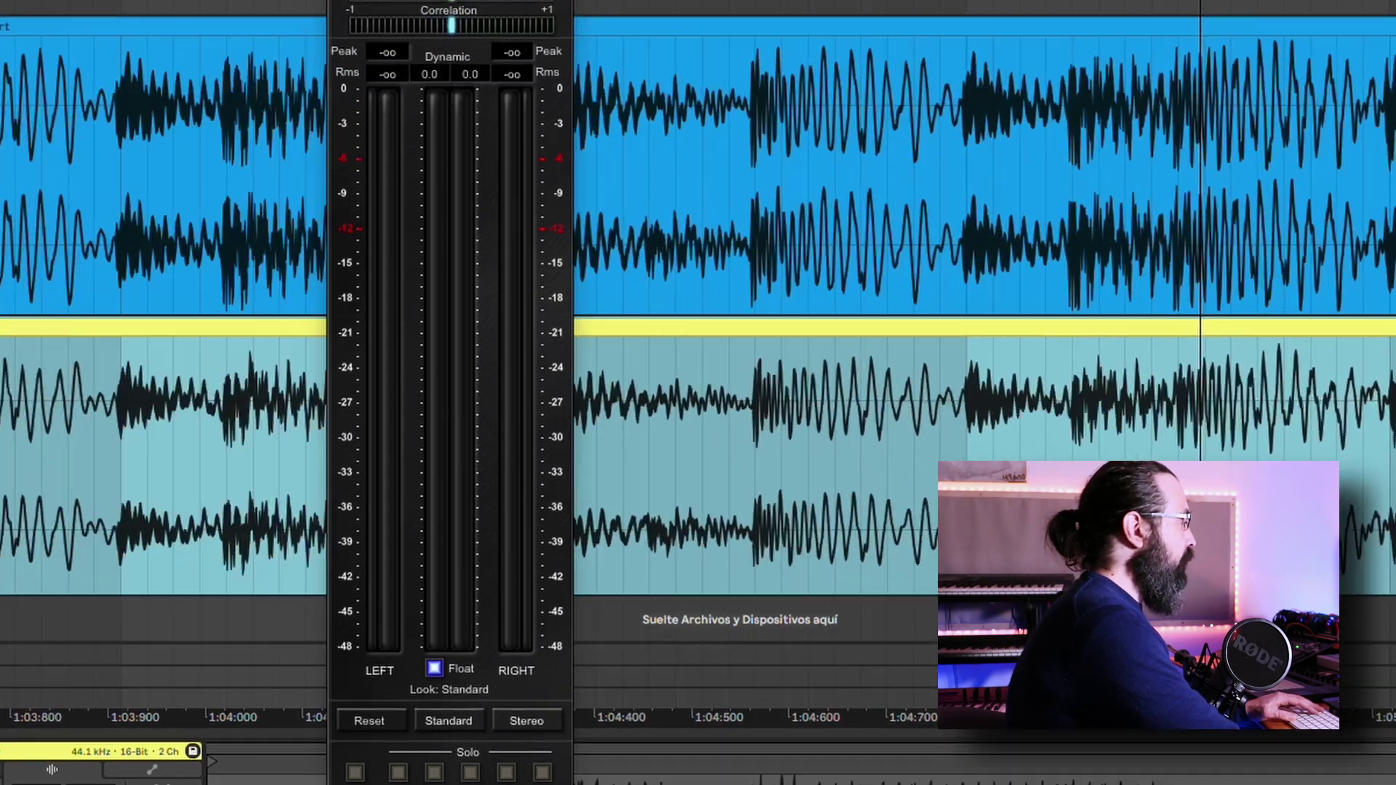
key("plus")
key("plus")
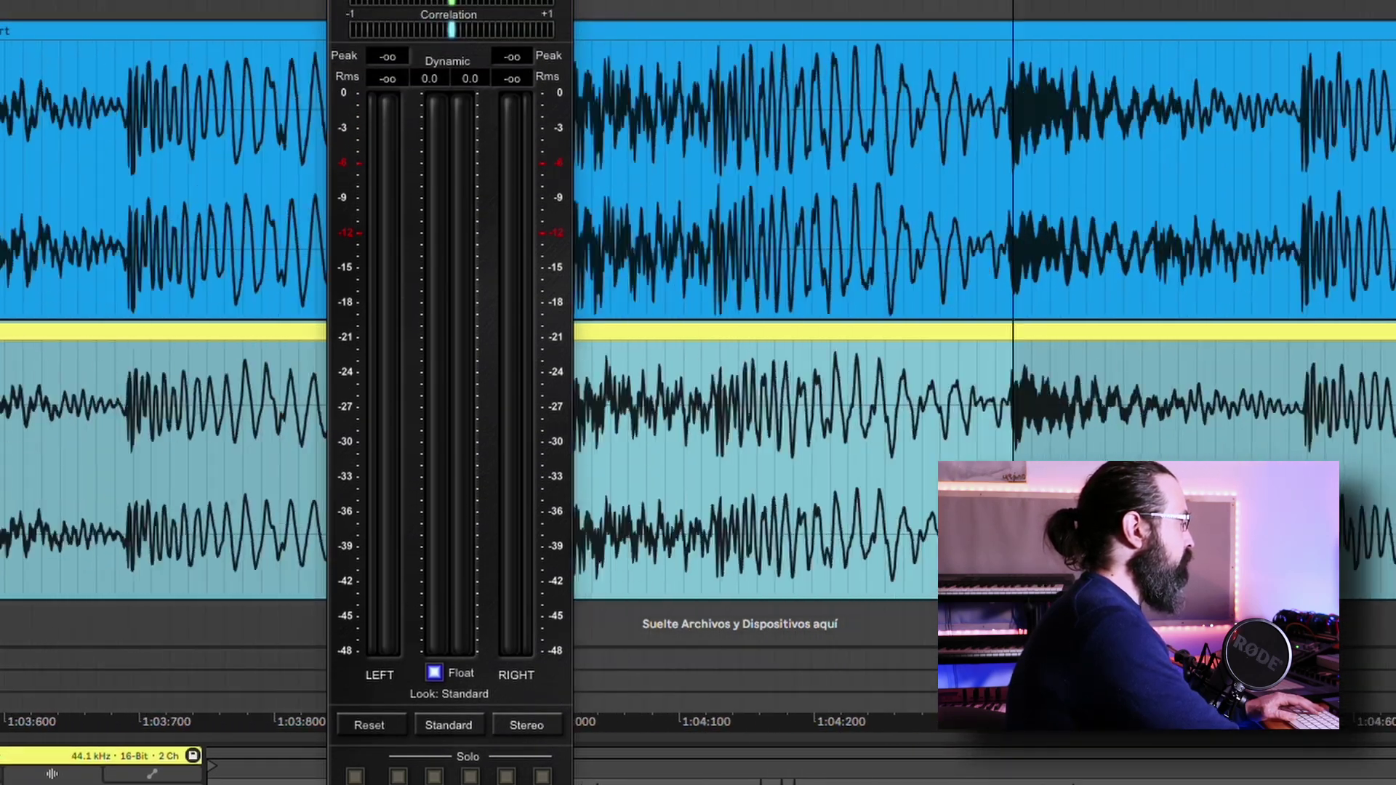
key("minus")
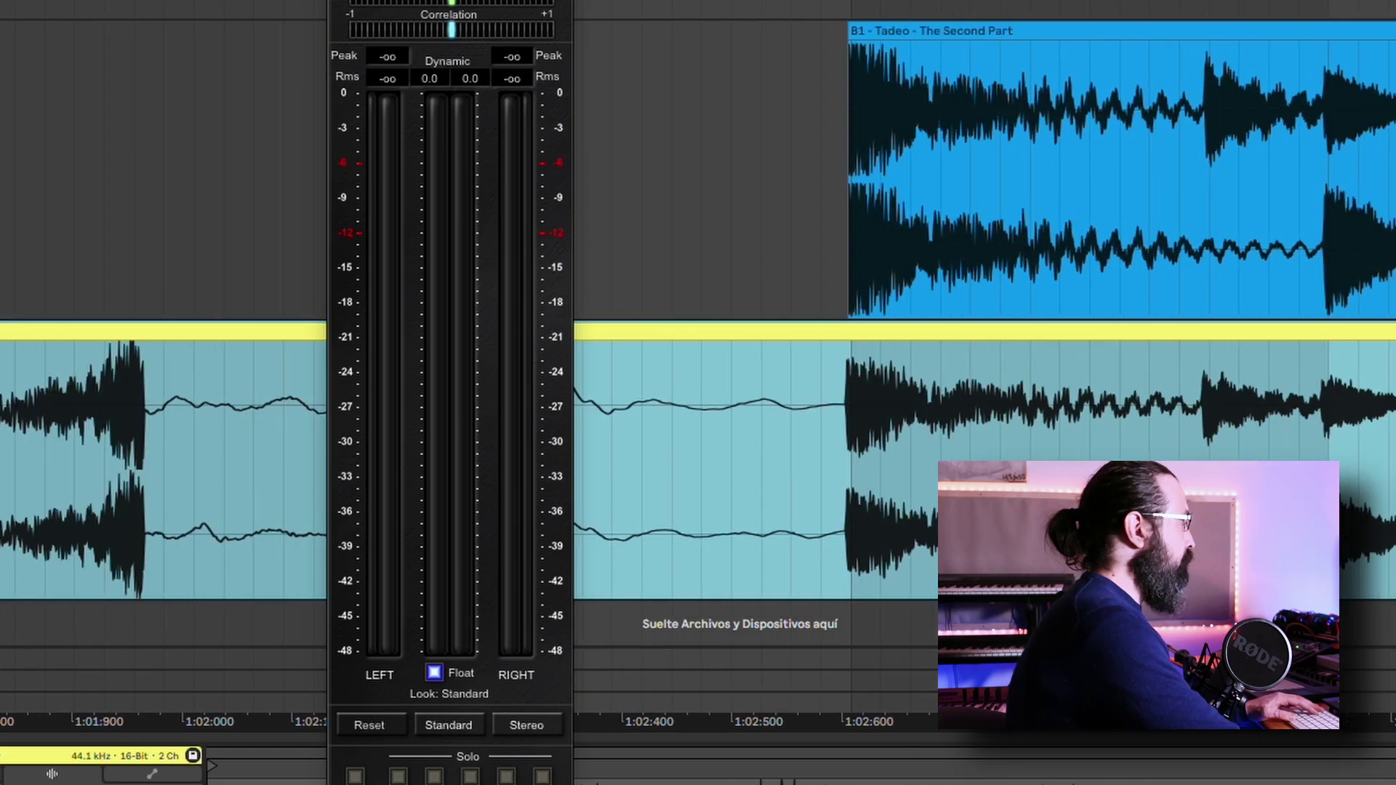
key("plus")
key("plus")
key("plus")
key("plus")
key("plus")
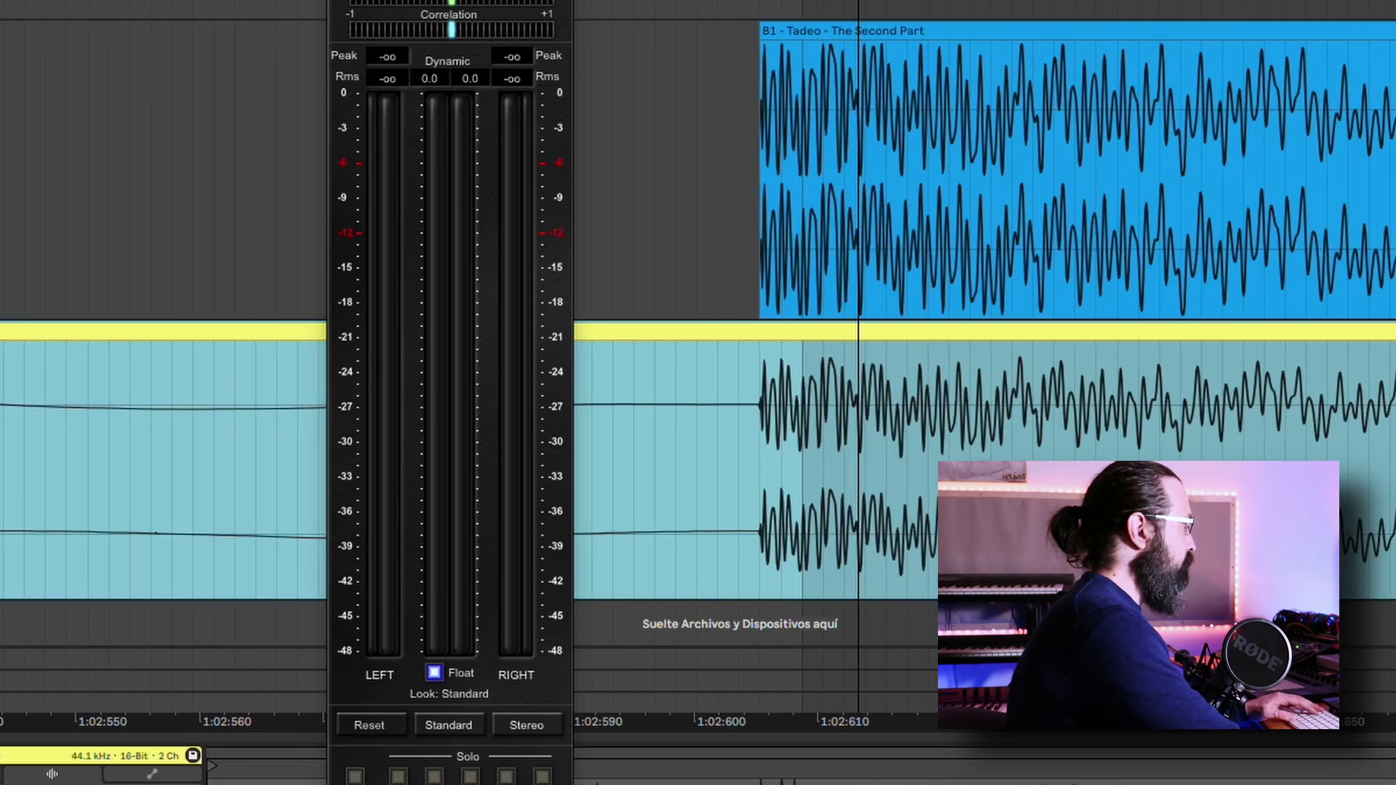
scroll(800, 320, "left", 5)
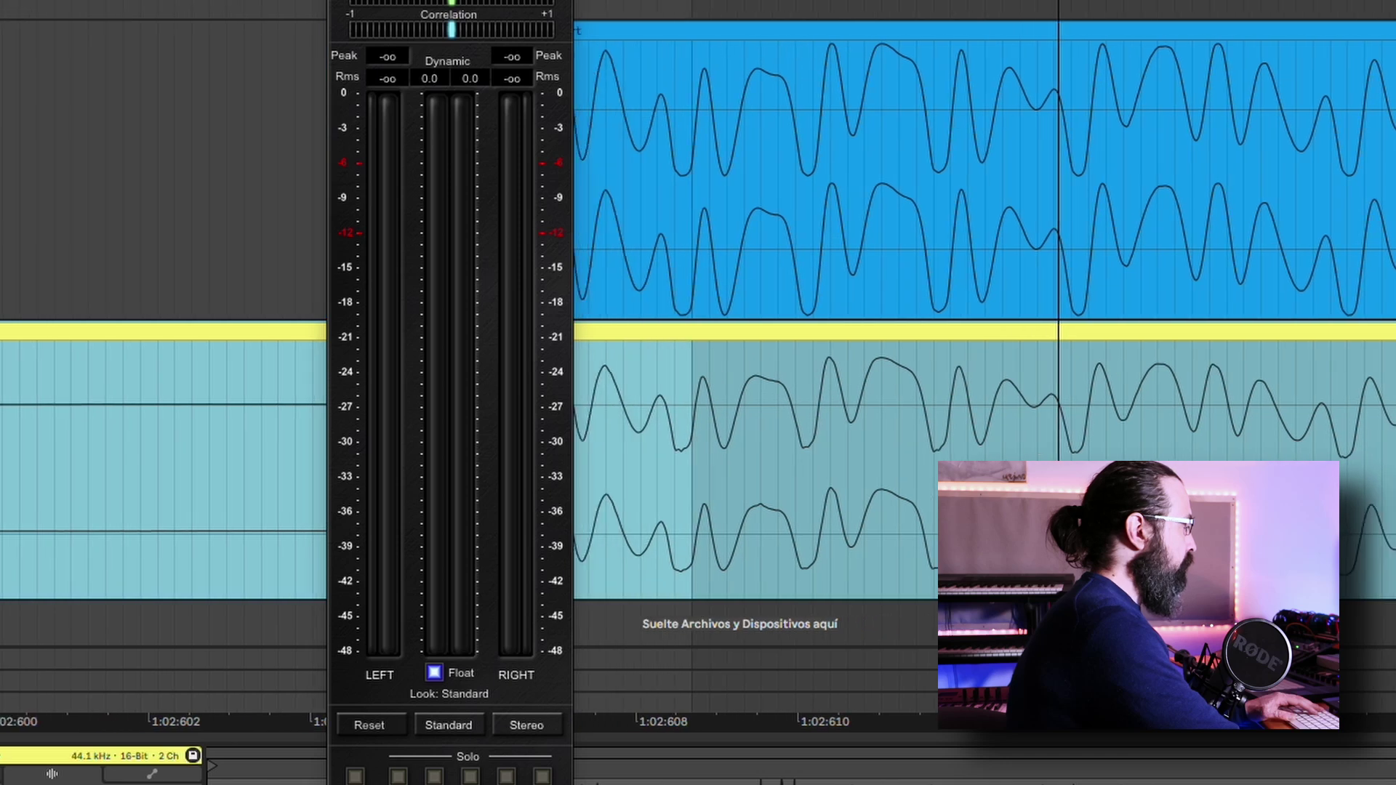
scroll(800, 320, "left", 3)
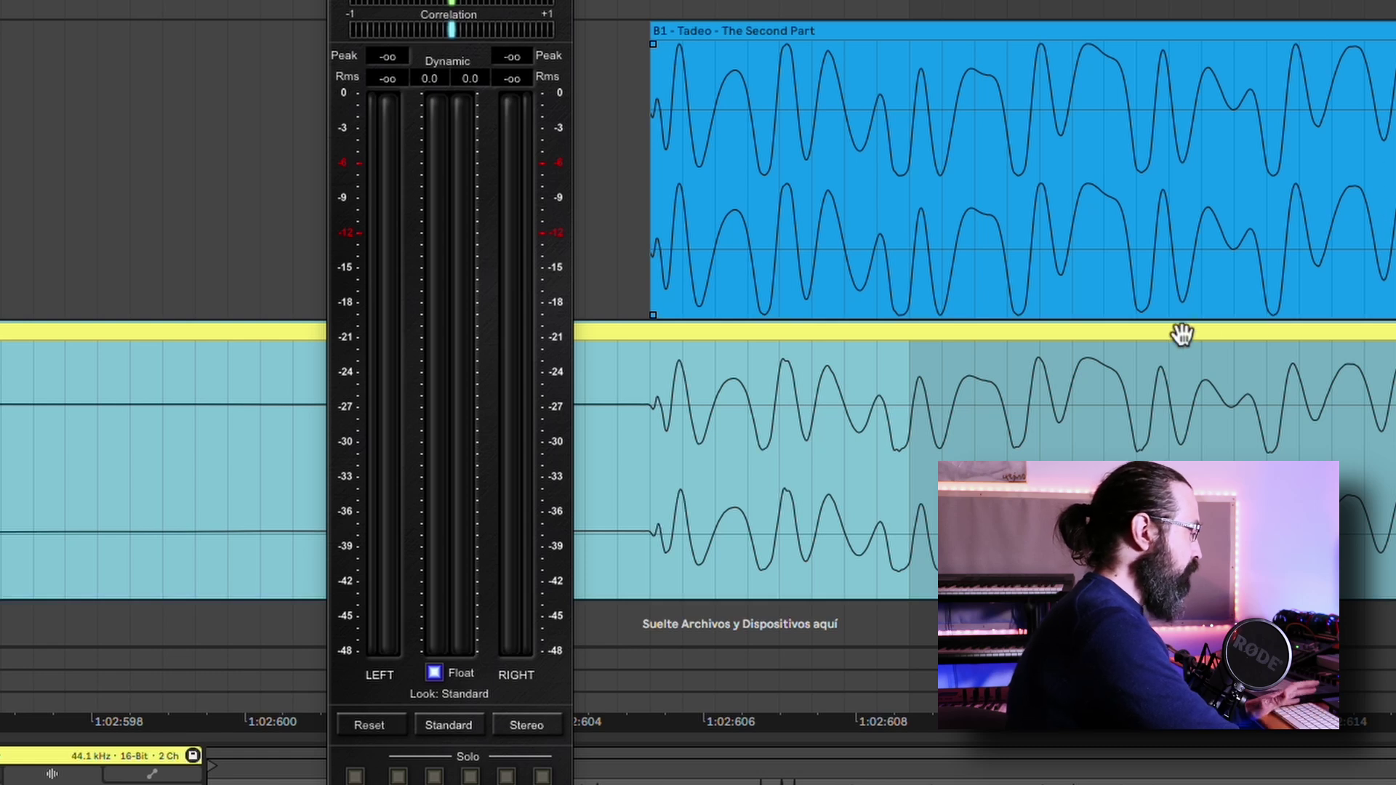
scroll(800, 320, "down", 10)
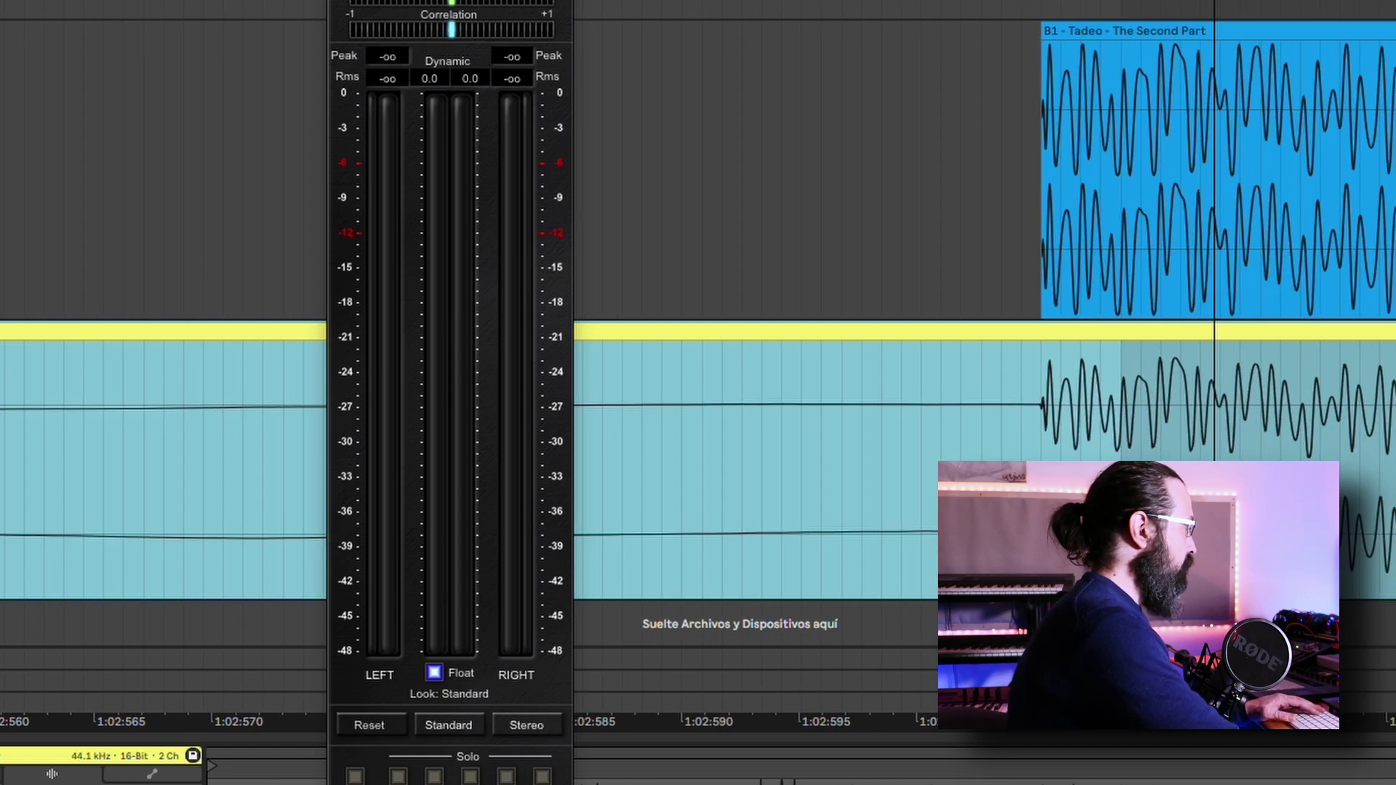
scroll(800, 320, "down", 10)
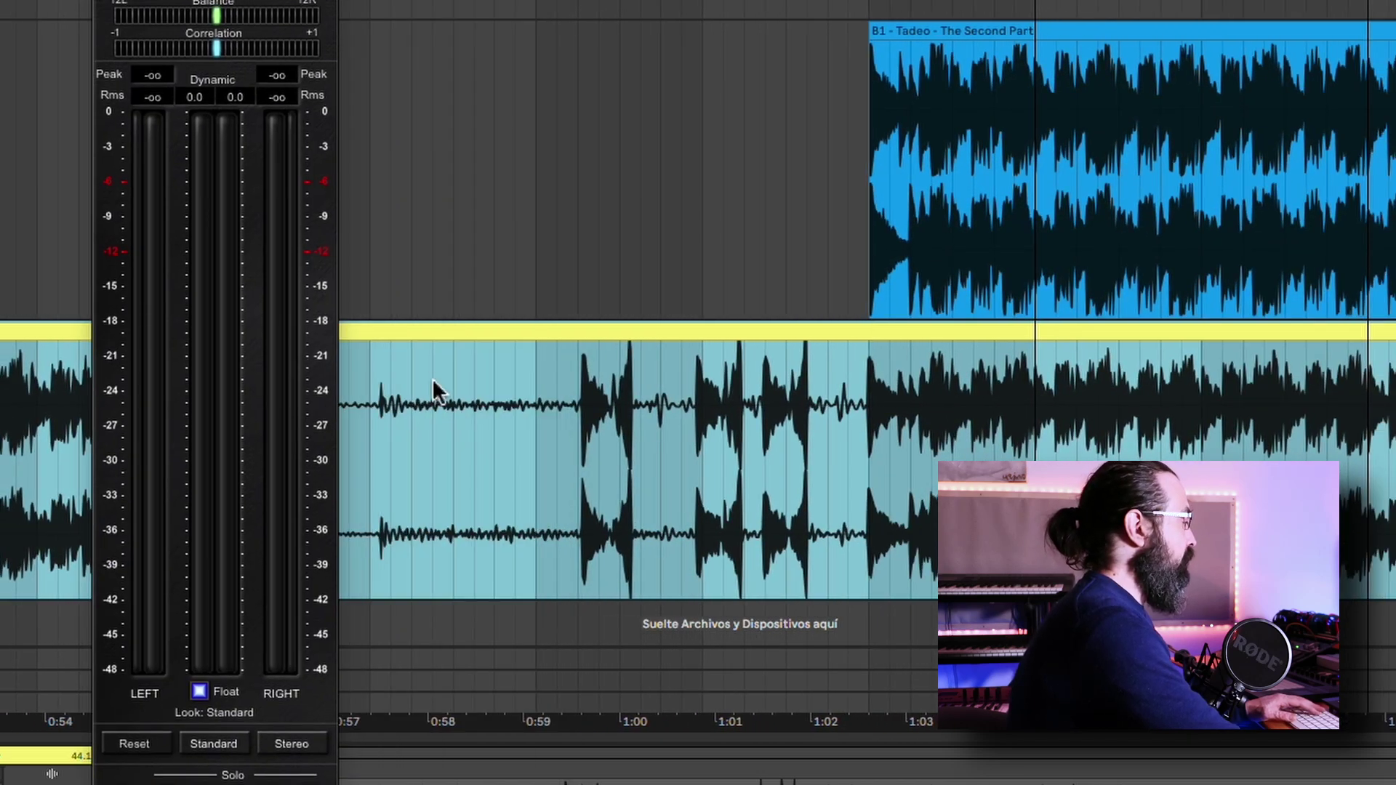
Play TASCAM_0463 from just before 1:00 and reset the meter's peak readings to check its level.
left_click(568, 386)
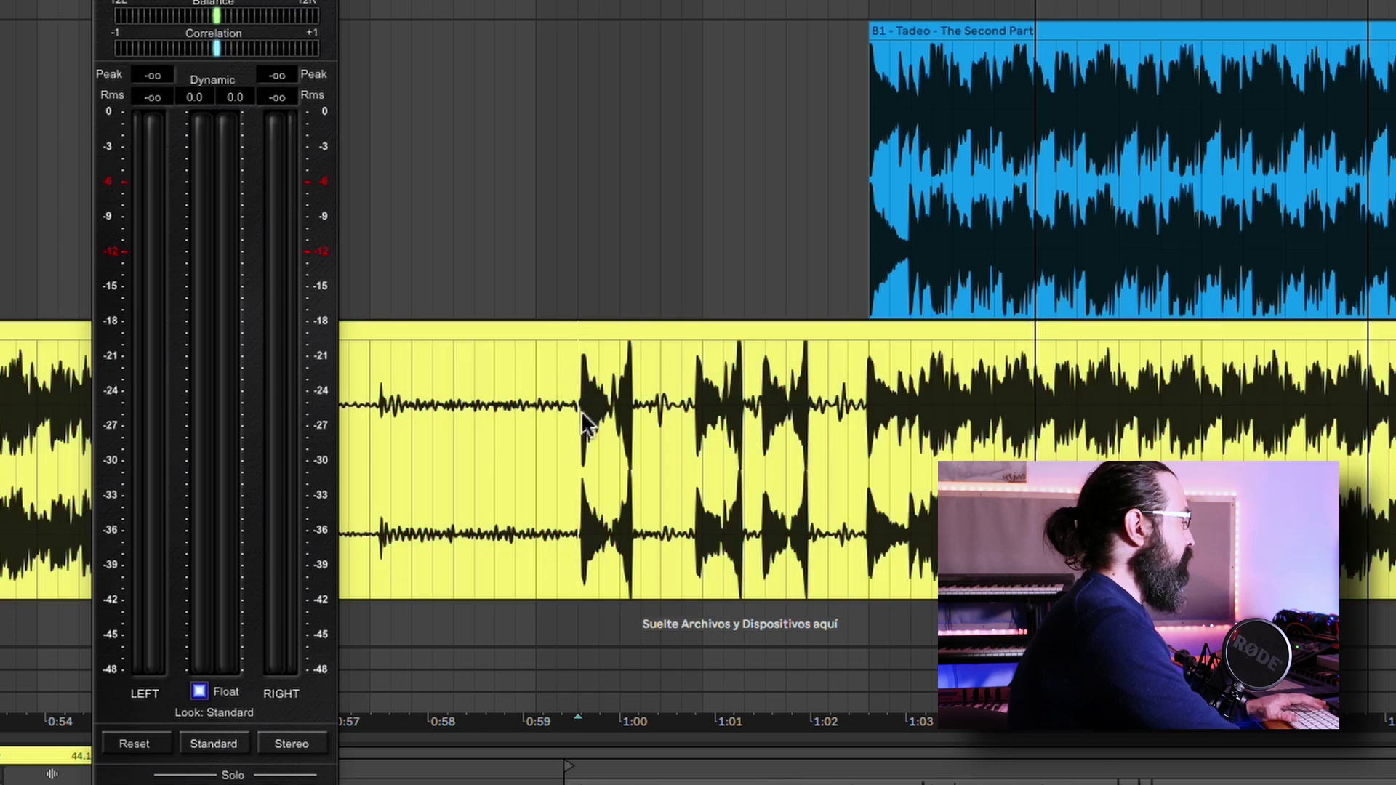
key("space")
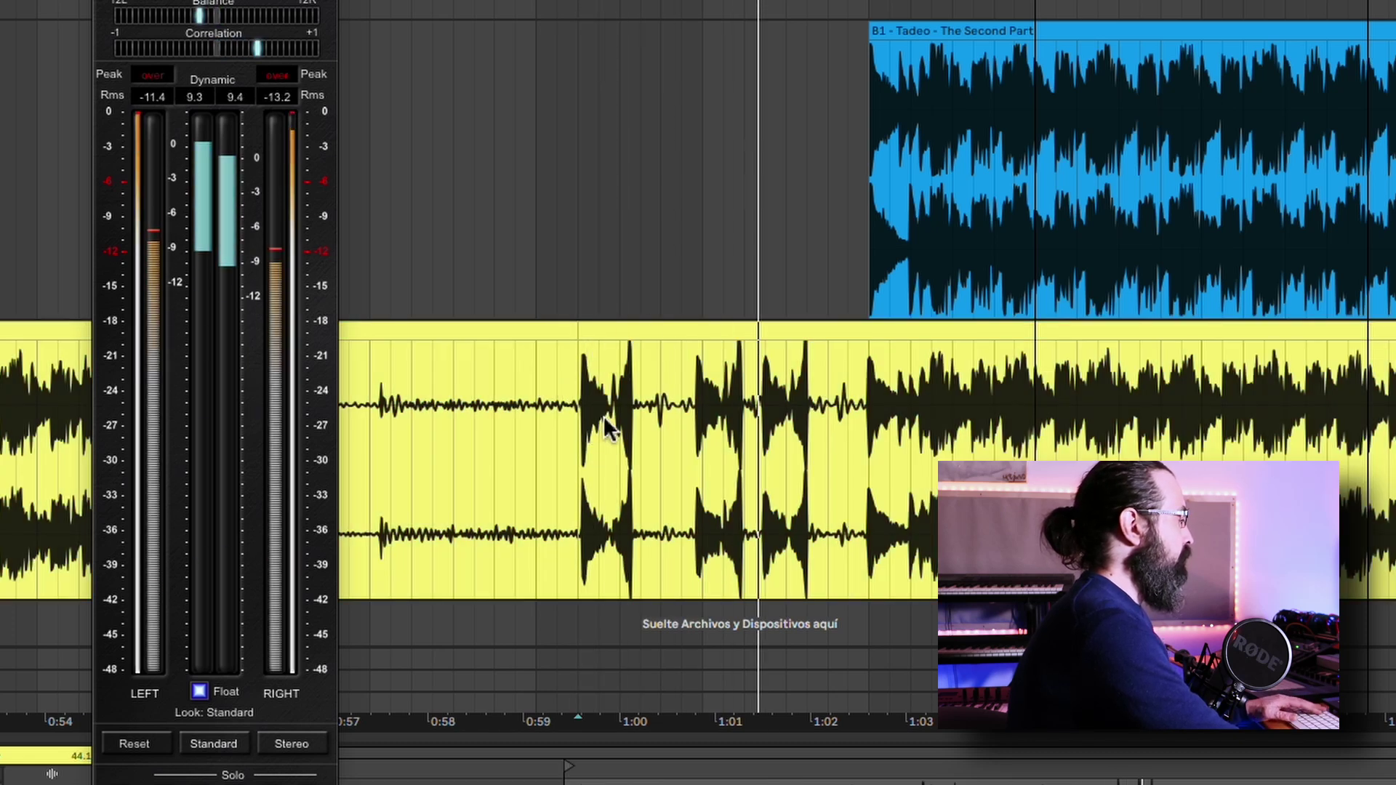
left_click(278, 75)
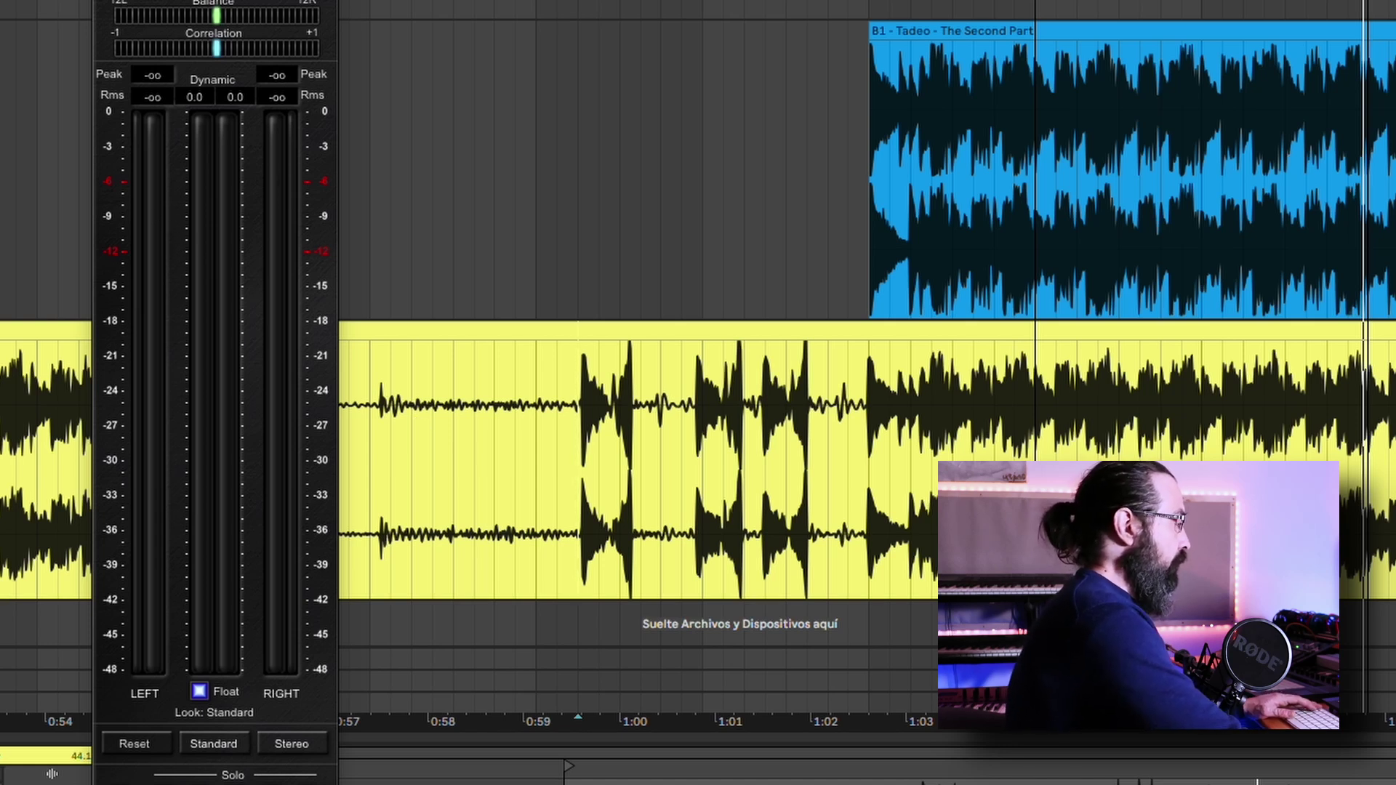
Show the S1 Imager on the TASCAM_0463 track beside the meter and play the song with the meter's peak readings reset.
key("shift+Tab")
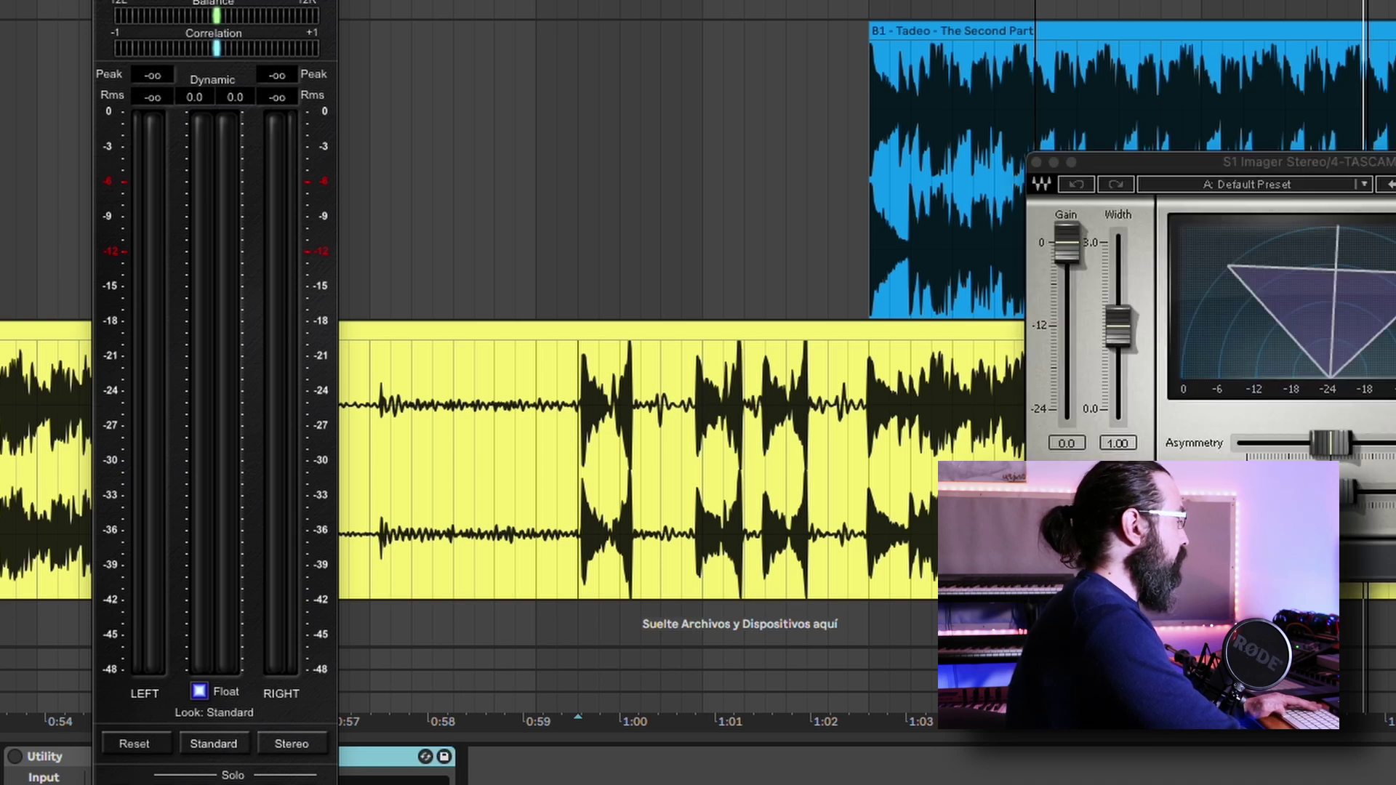
left_click_drag(1135, 162, 576, 296)
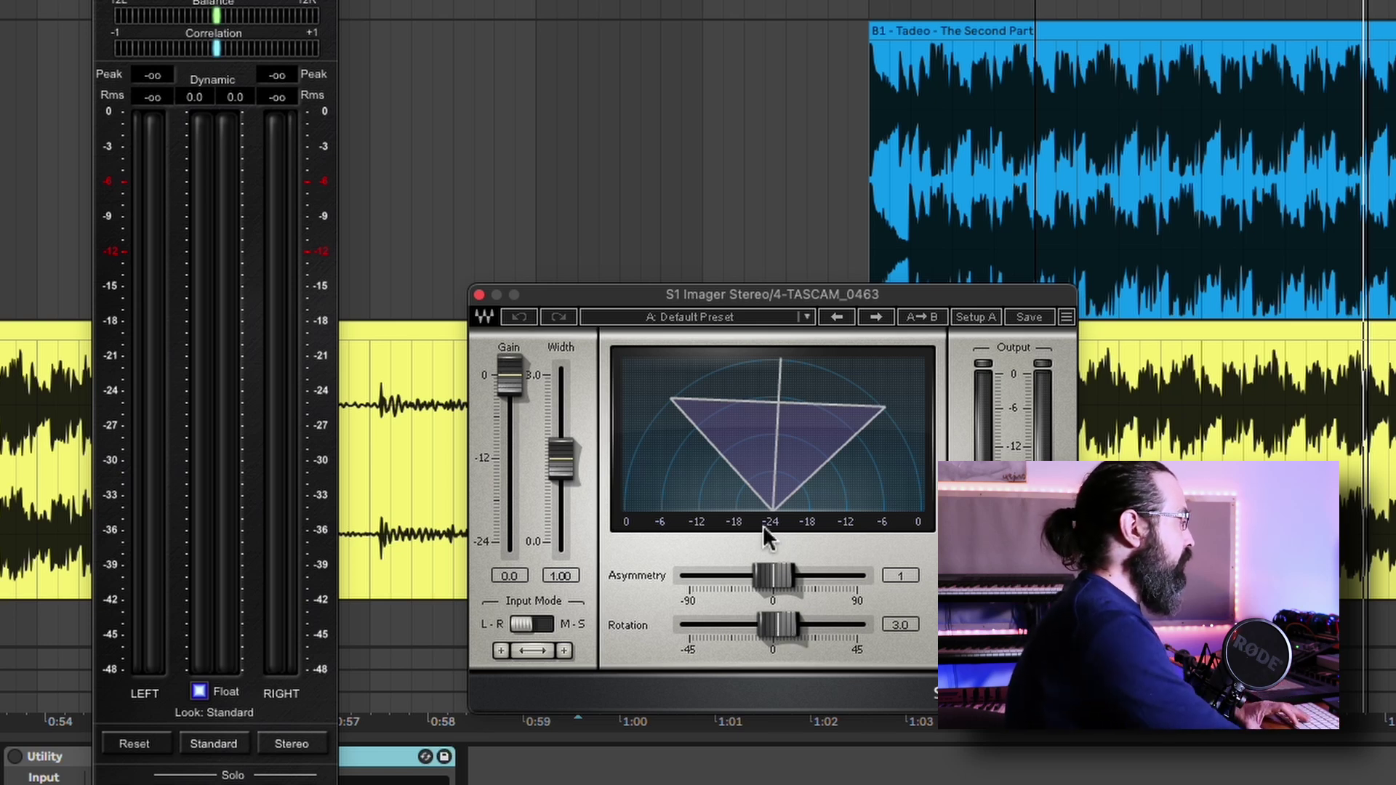
key("space")
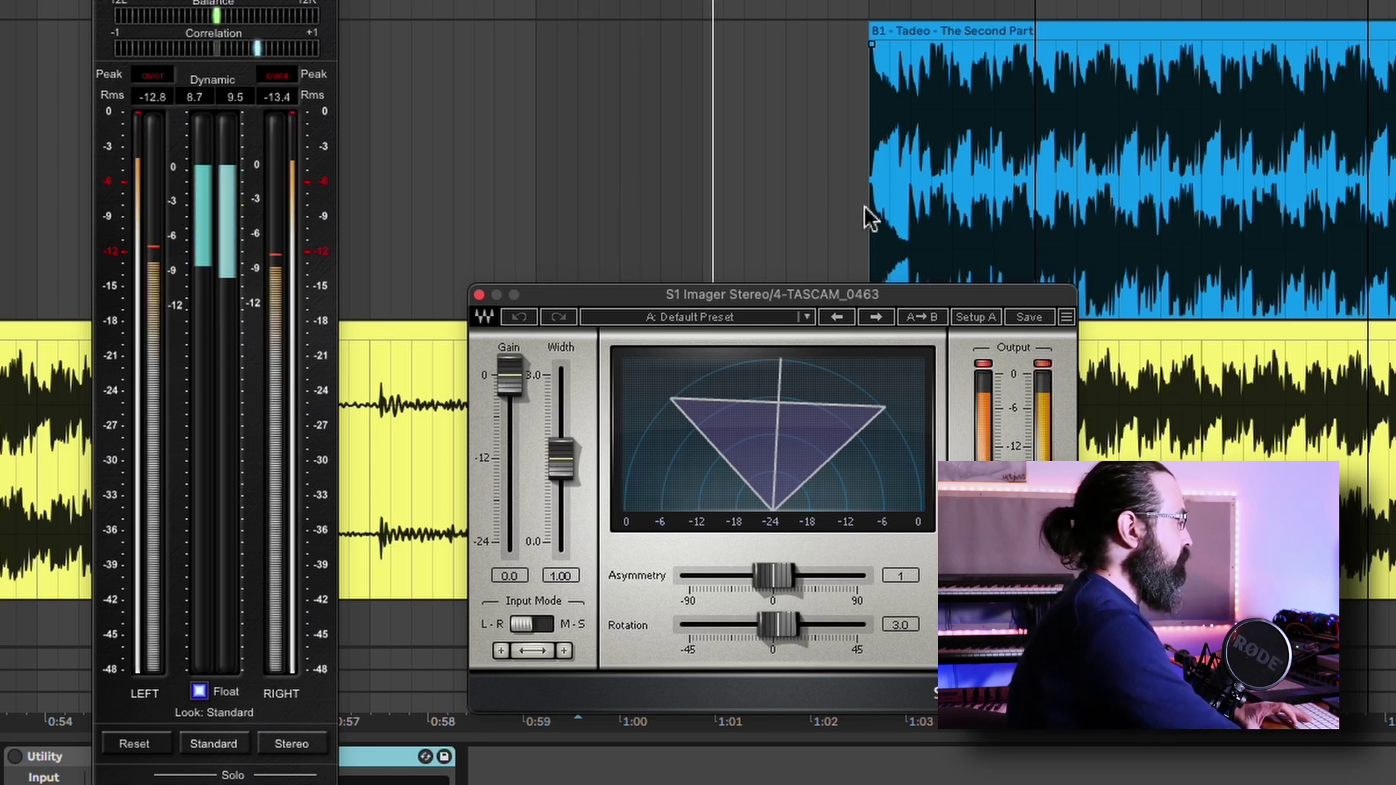
left_click(283, 76)
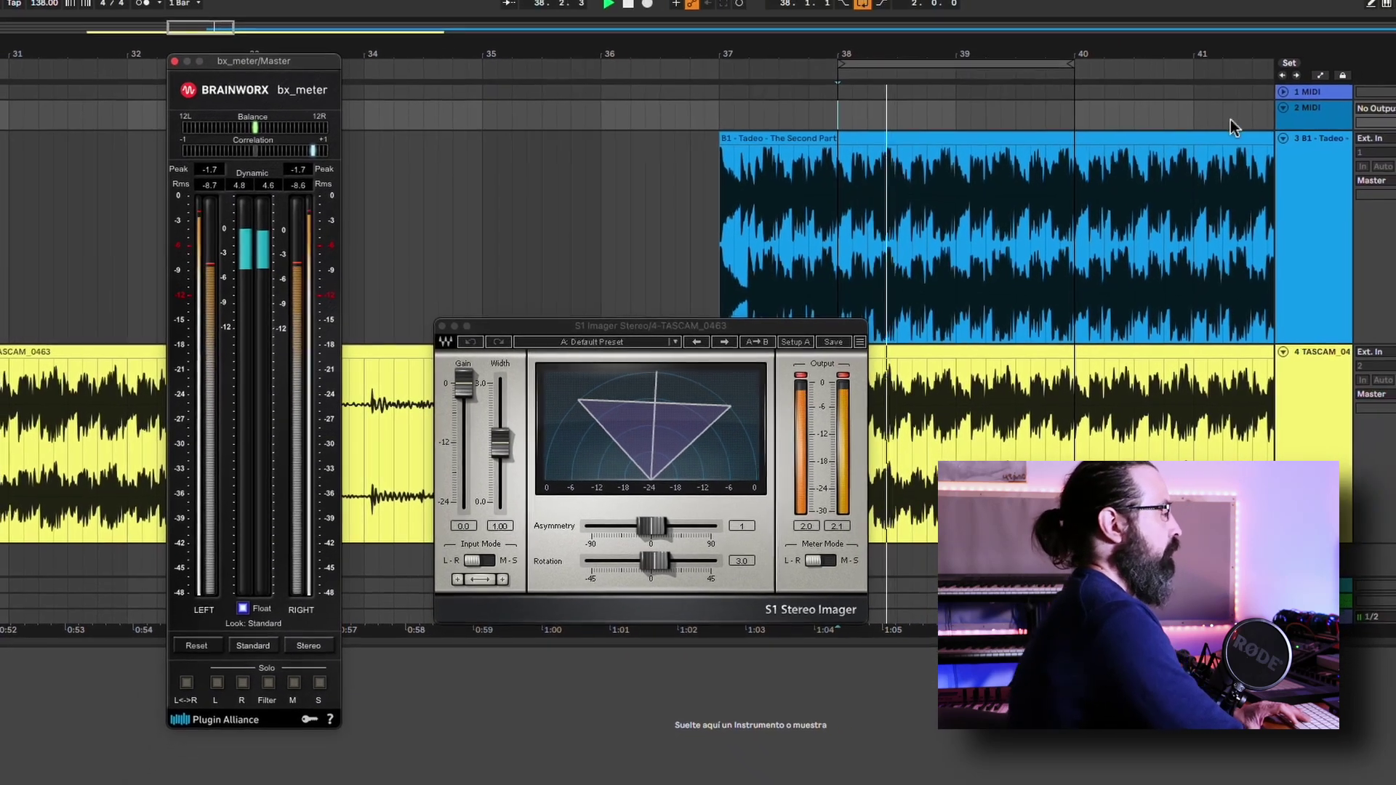
key("space")
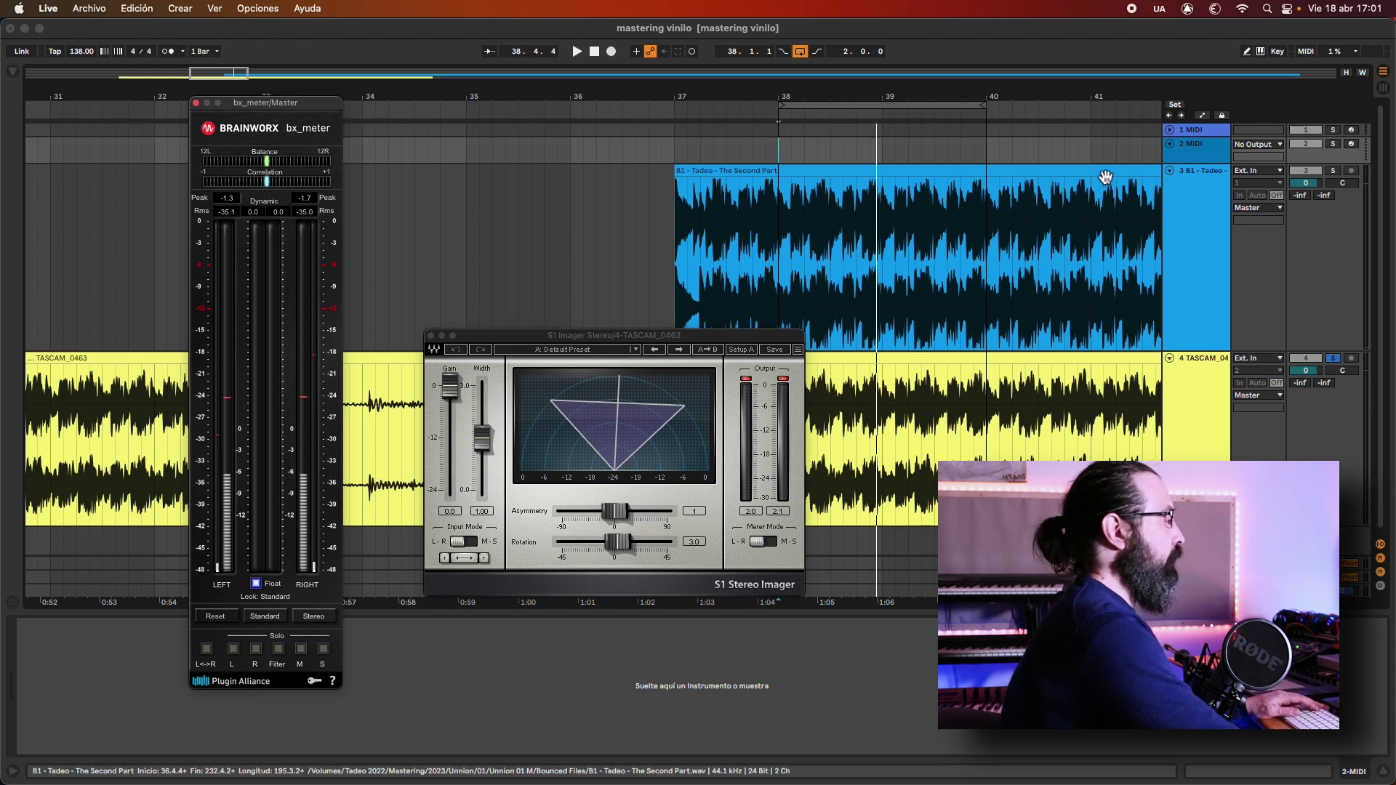
Open the "The Second Part" clip's settings, play it with the meter moved aside, and set its gain to -2.00 dB.
left_click(1103, 174)
double_click(1102, 173)
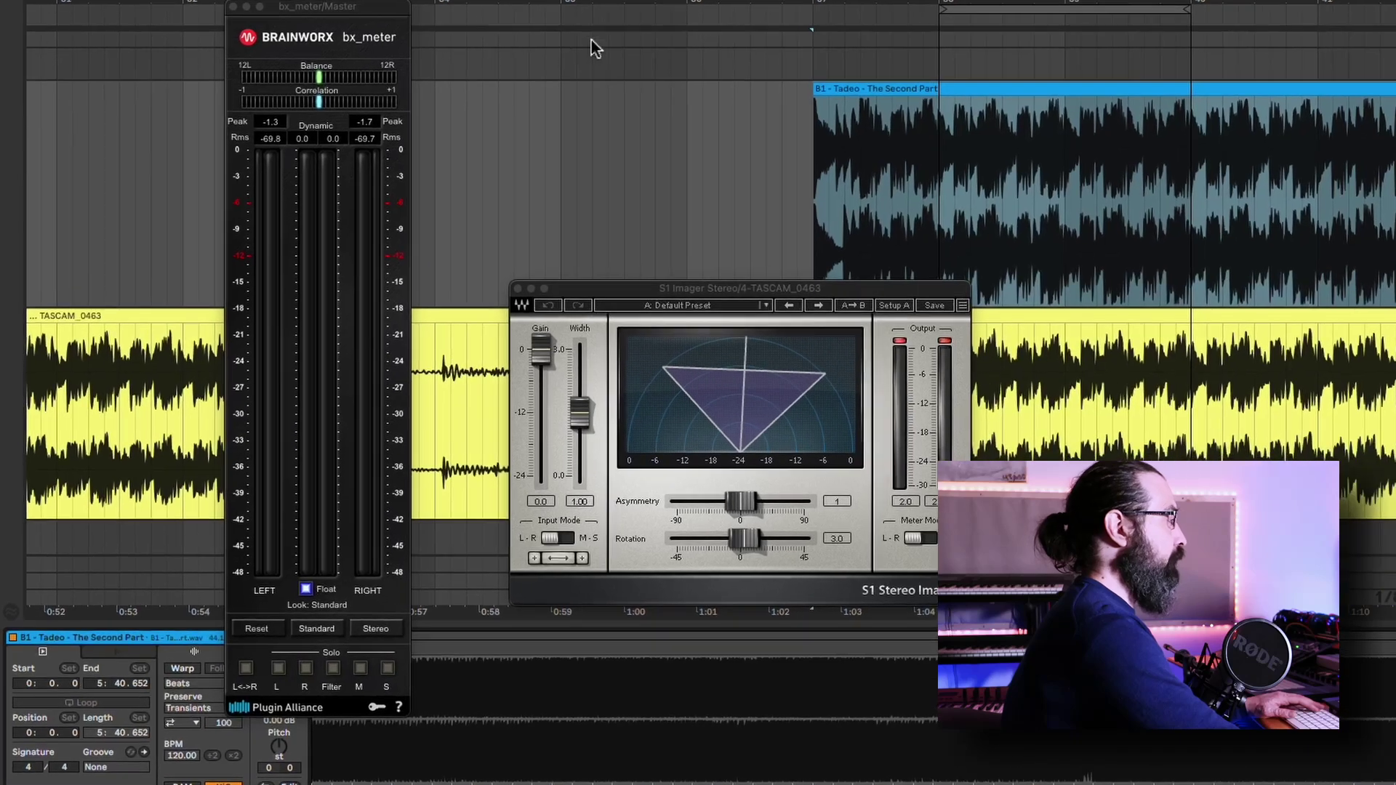
key("space")
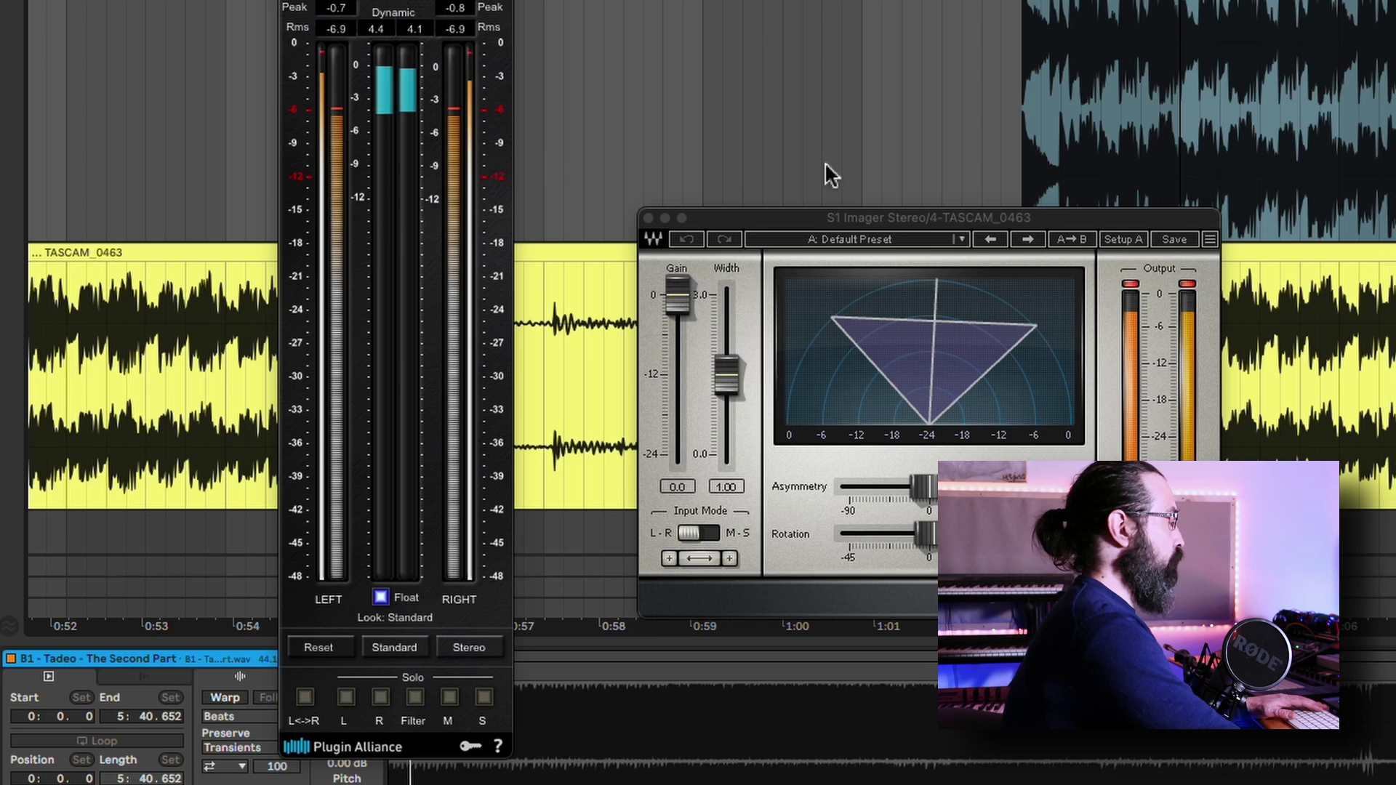
left_click_drag(407, 747, 193, 724)
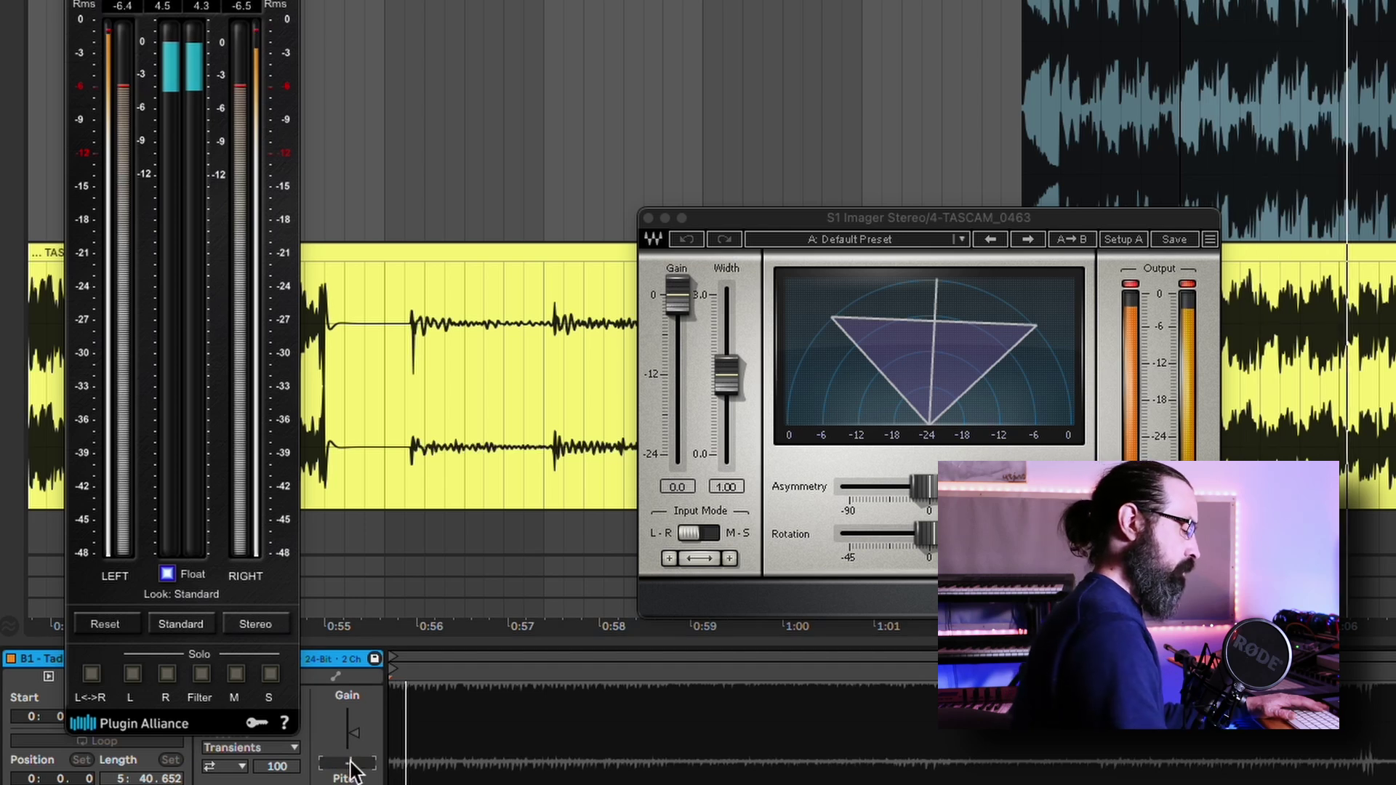
scroll(353, 763, "down", 2)
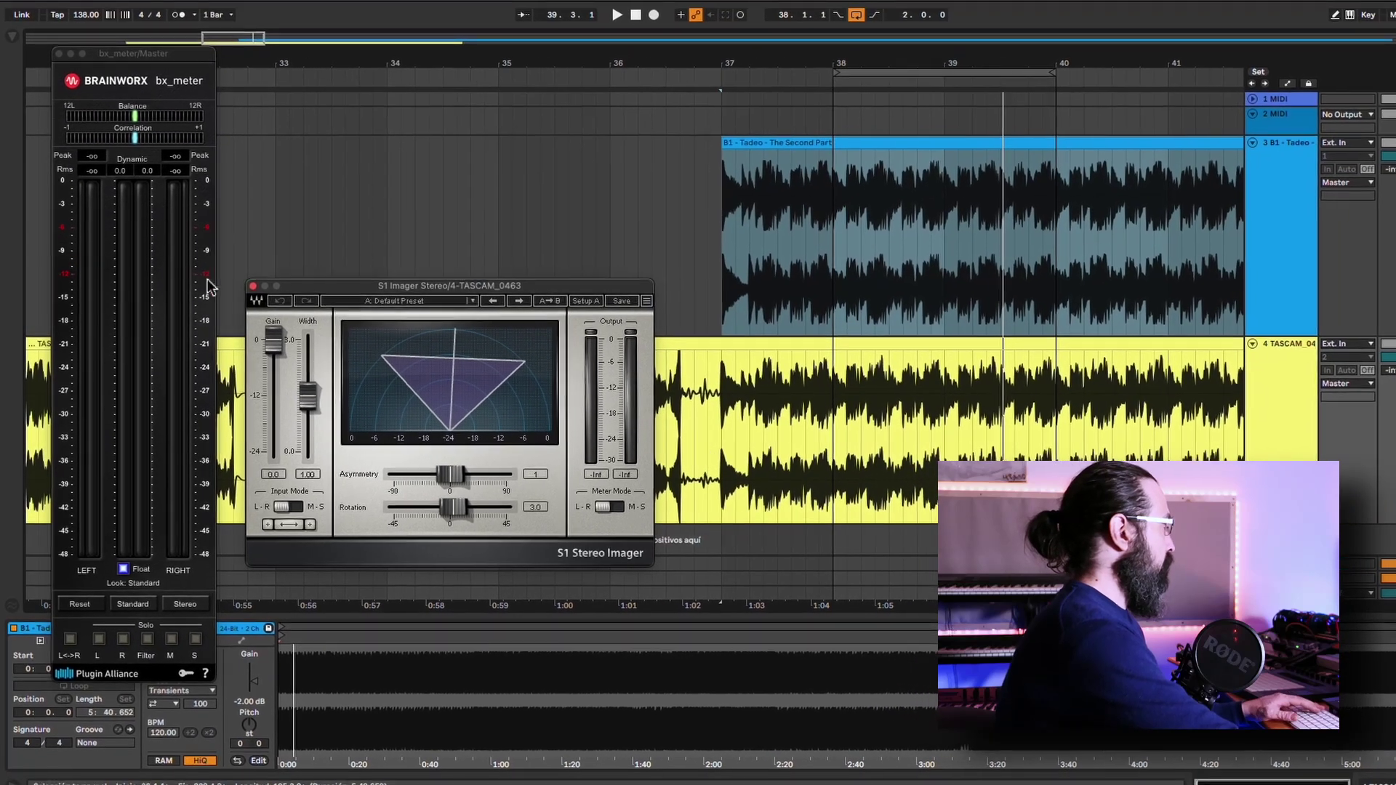
Close the S1 Imager and play TASCAM_0463 from bar 38 with the meter's peak readings reset.
left_click(253, 286)
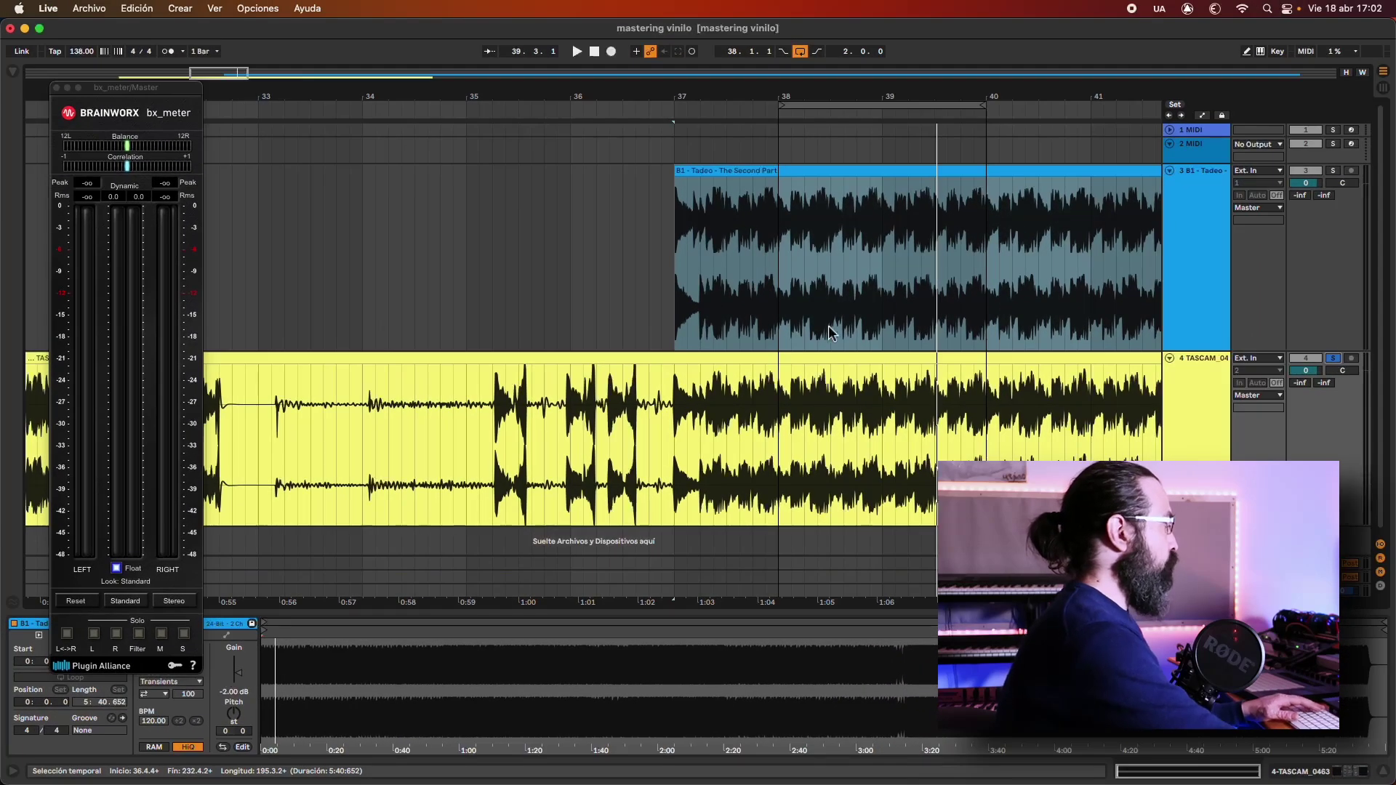
left_click(782, 474)
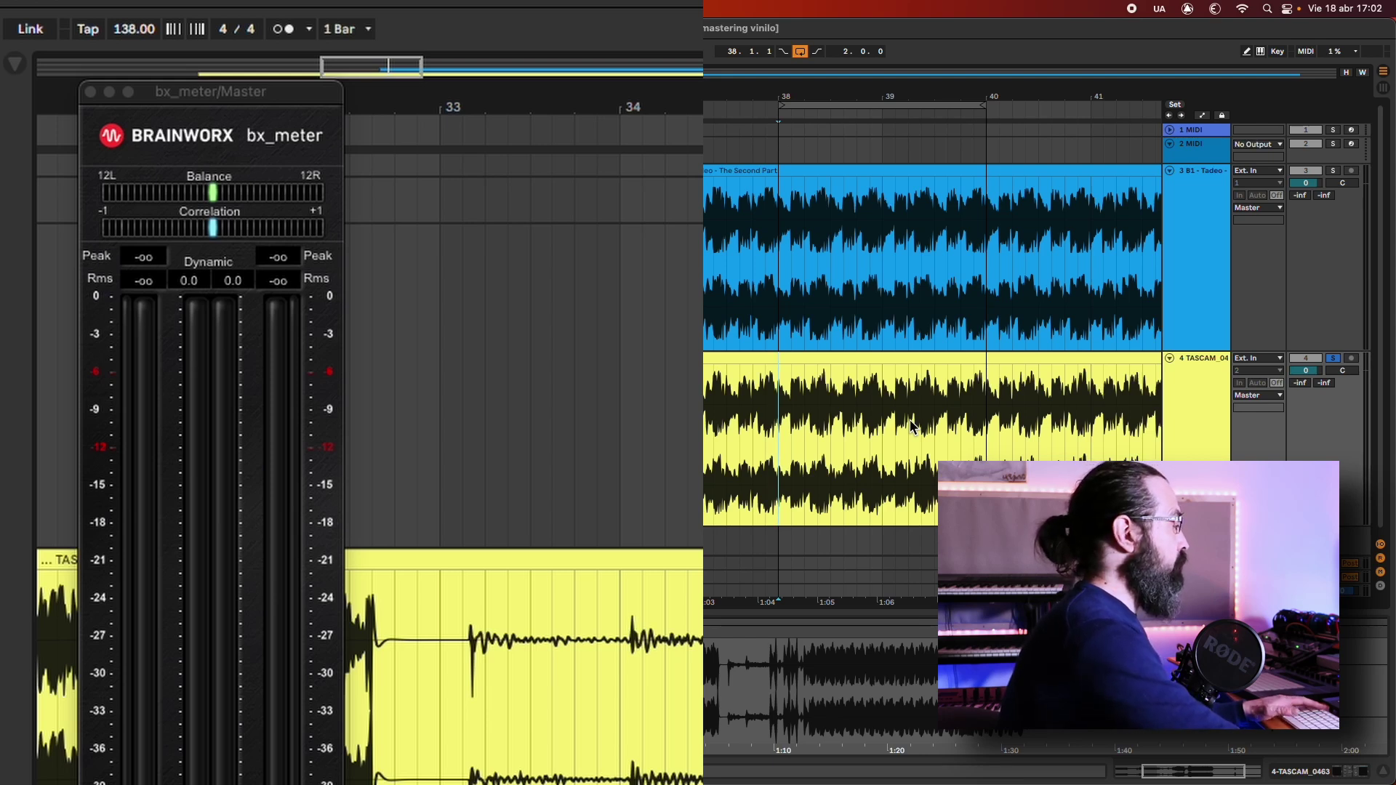
key("space")
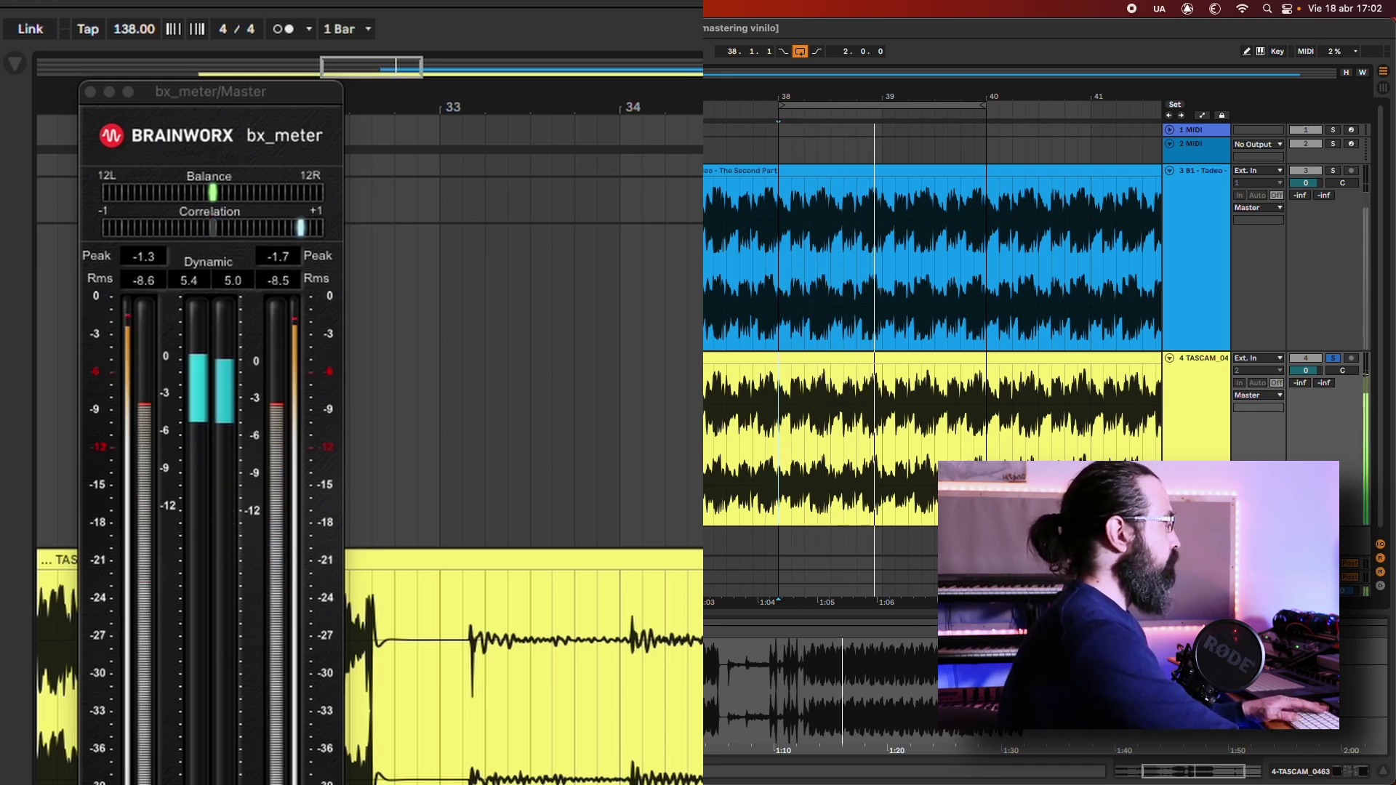
left_click(199, 264)
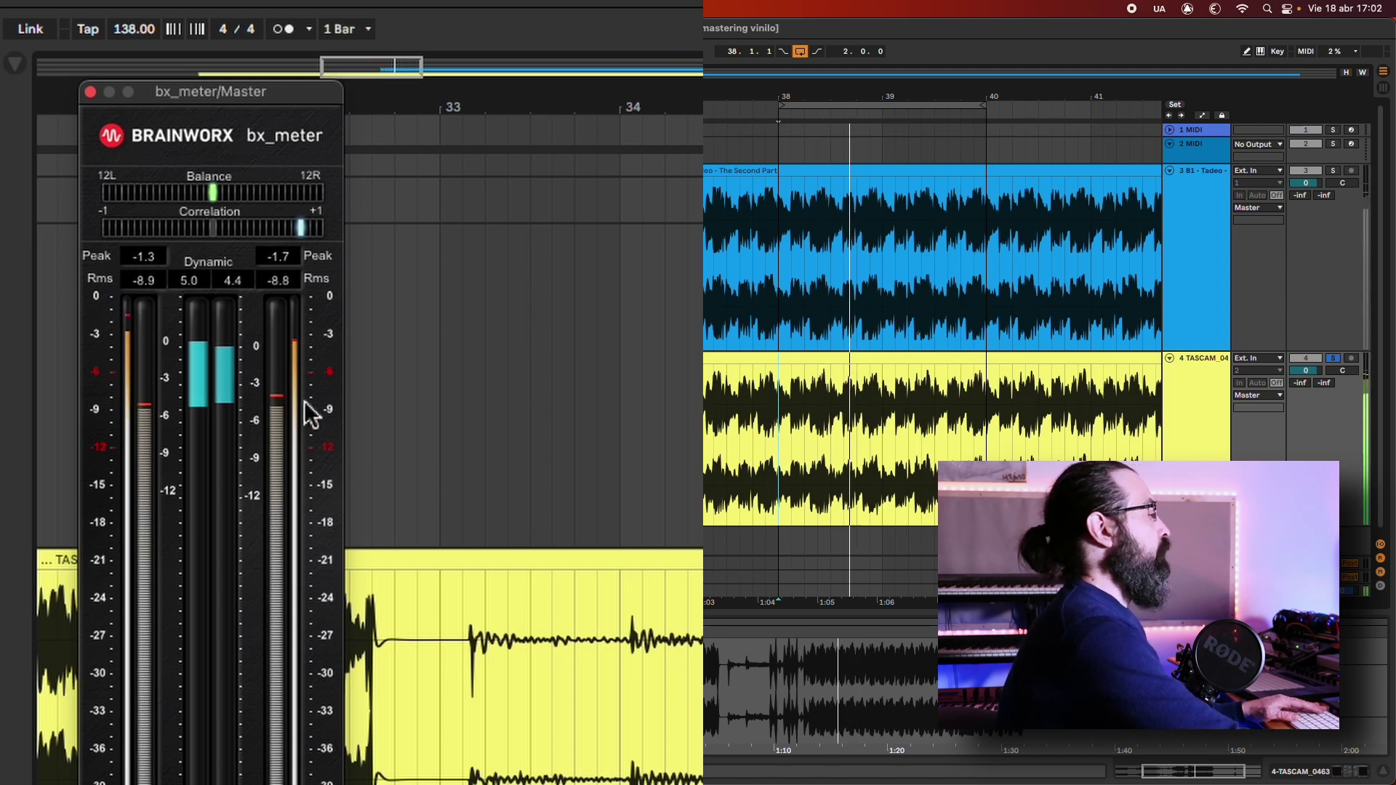
Alternate the solo between the "The Second Part" and TASCAM_0463 tracks during playback, resetting the peak readings to compare their levels.
left_click(1336, 171)
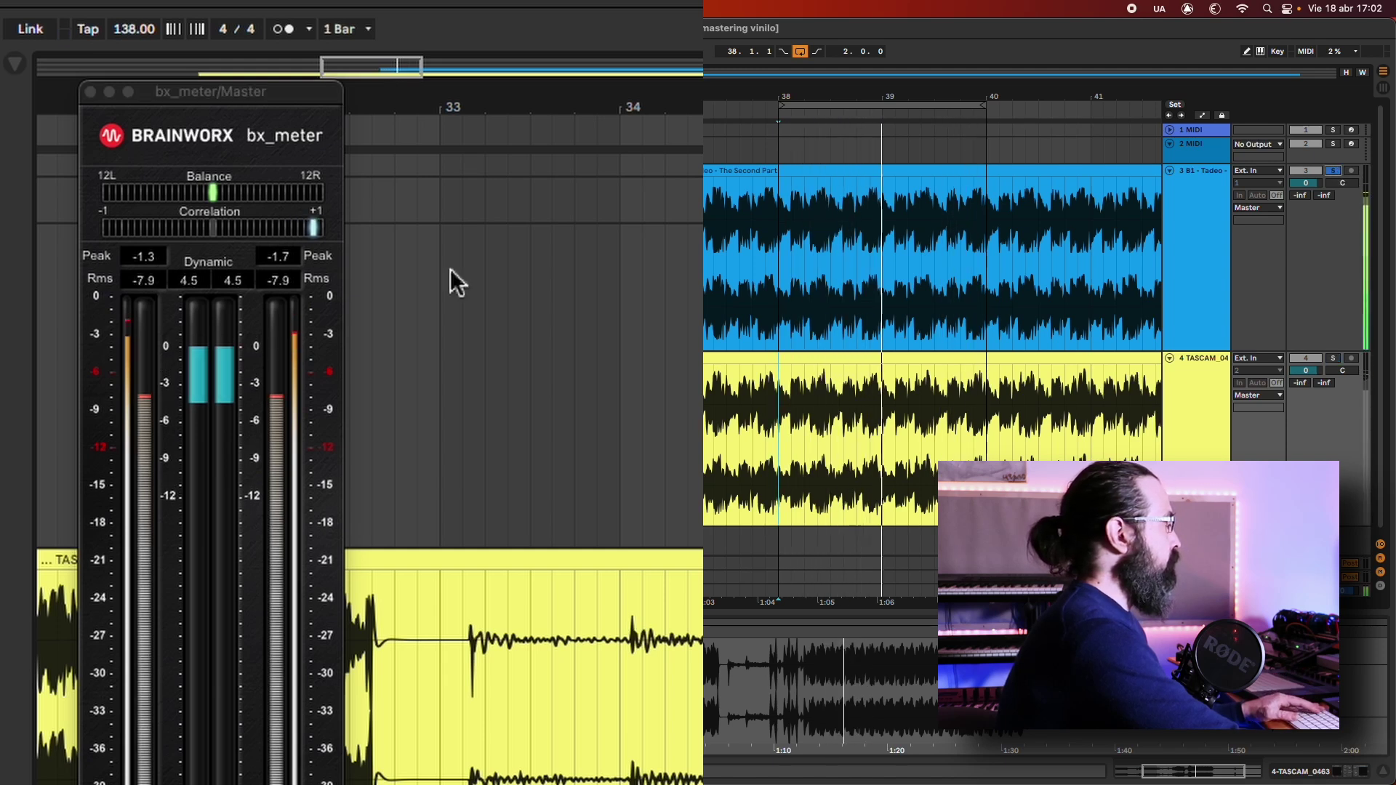
left_click(146, 266)
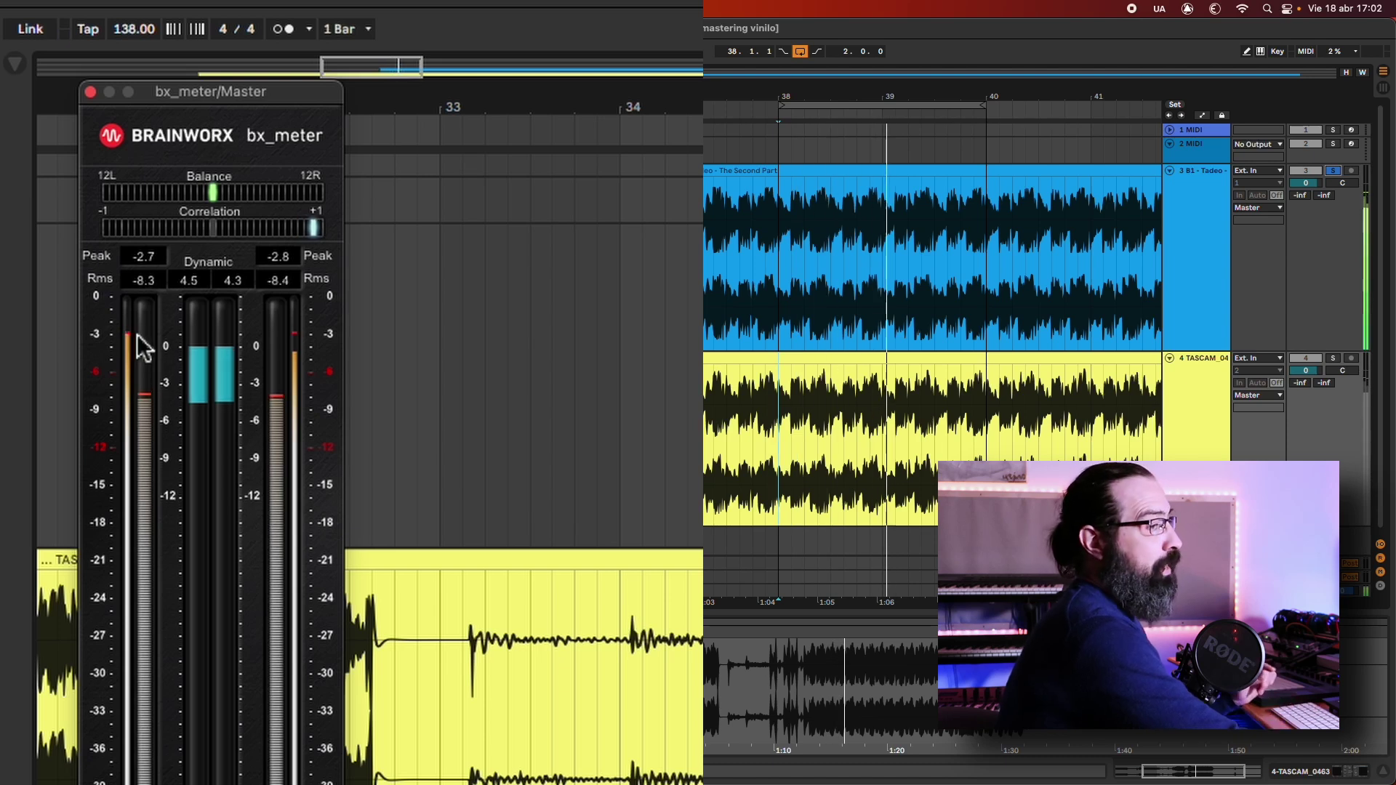
left_click(1334, 360)
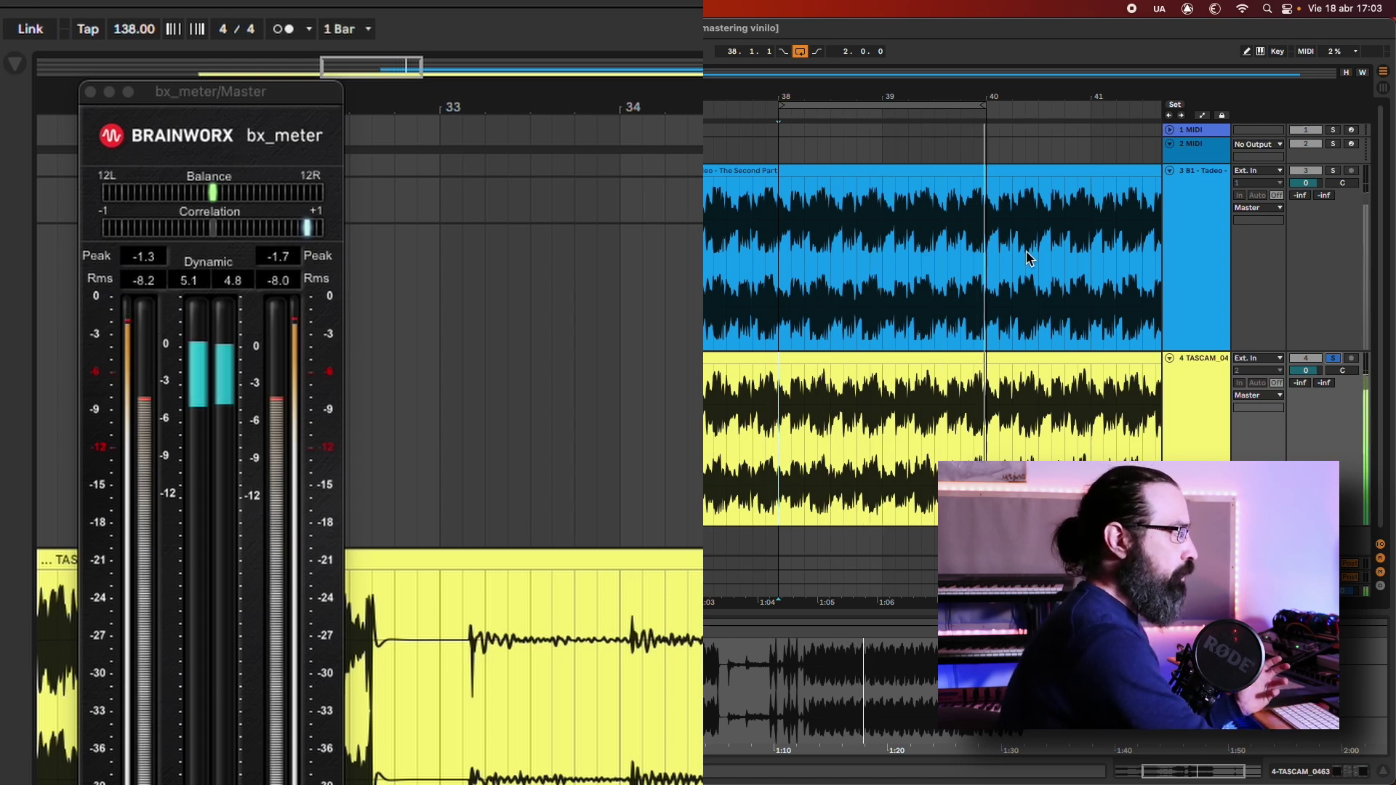
left_click(1335, 171)
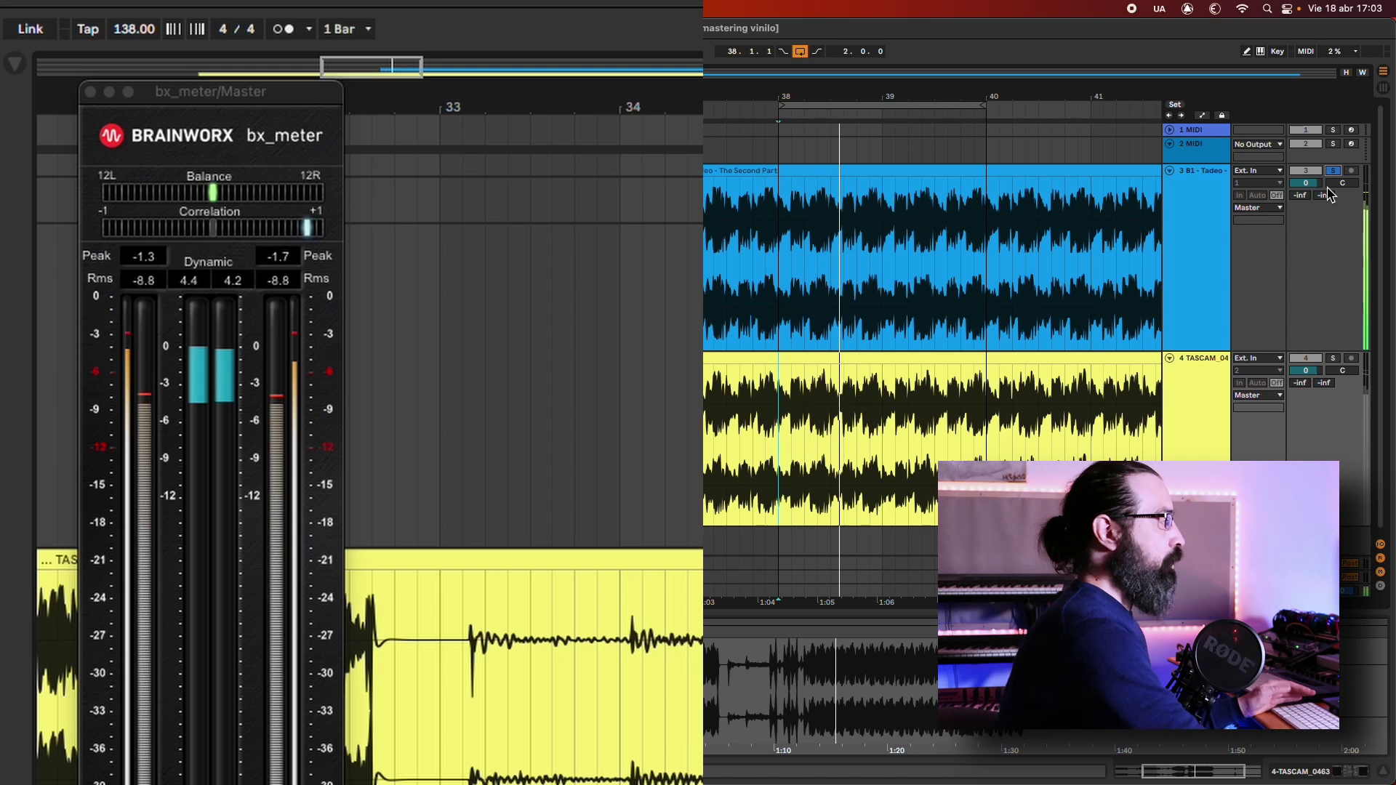
Solo the TASCAM_0463 track and open the Pro-Q 3 equalizer on "The Second Part" track, with the meter moved aside.
left_click(1335, 359)
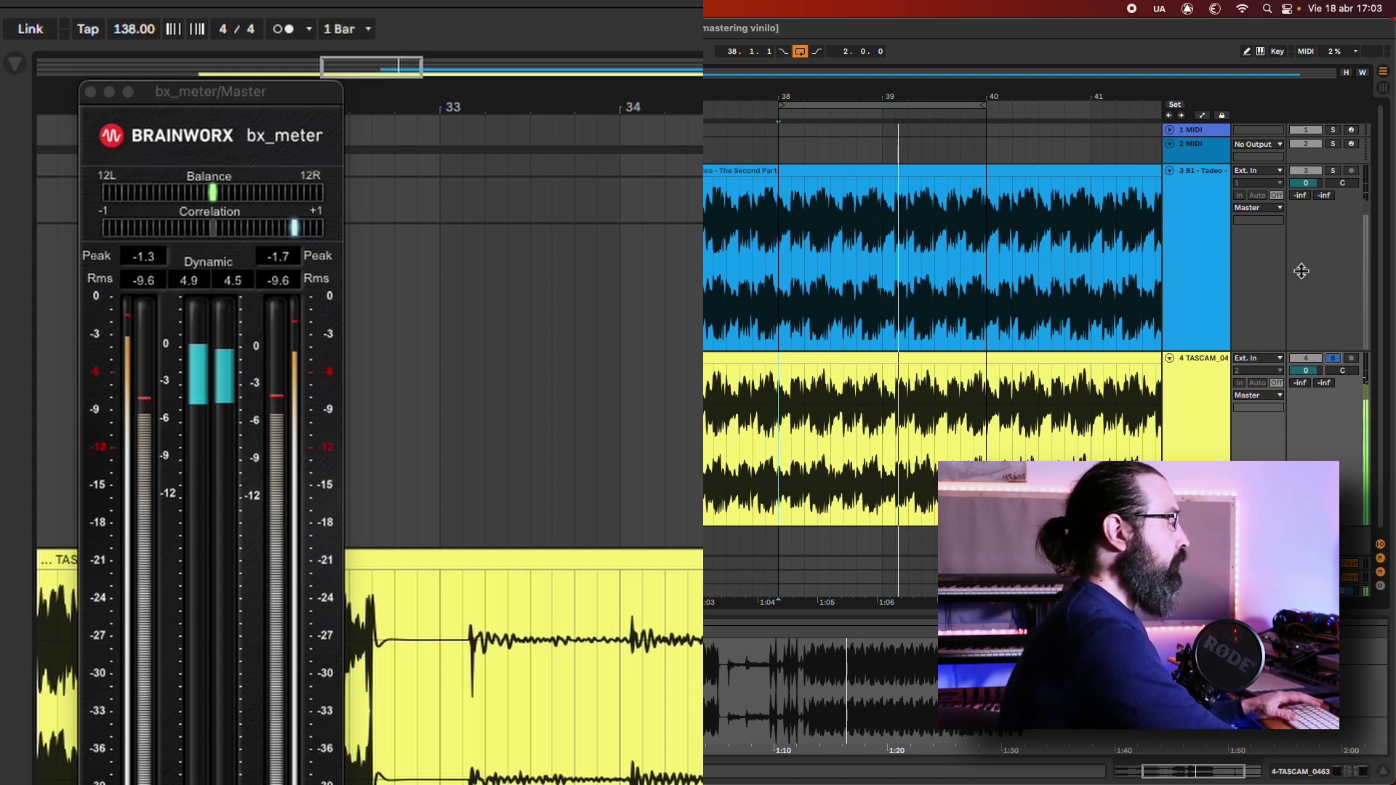
left_click(1206, 182)
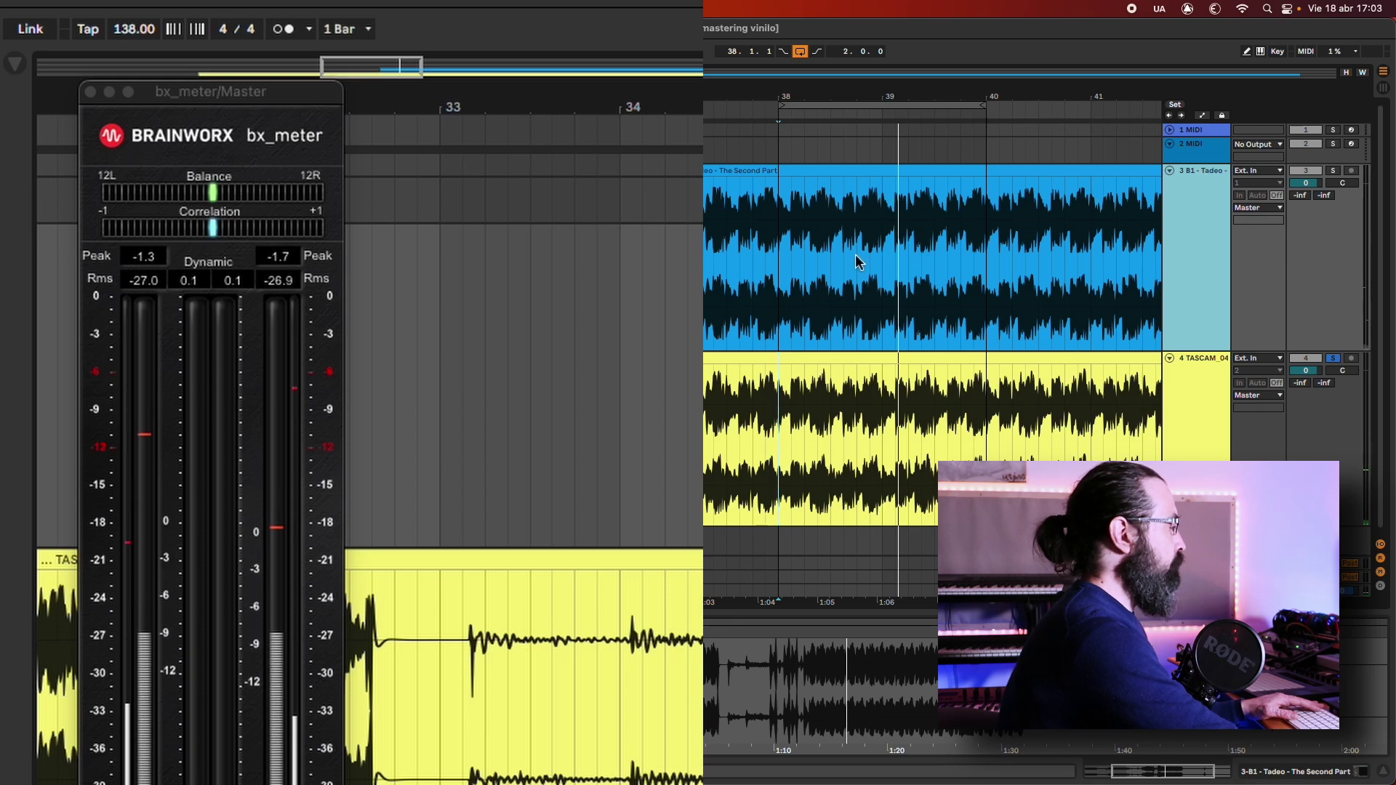
key("shift+Tab")
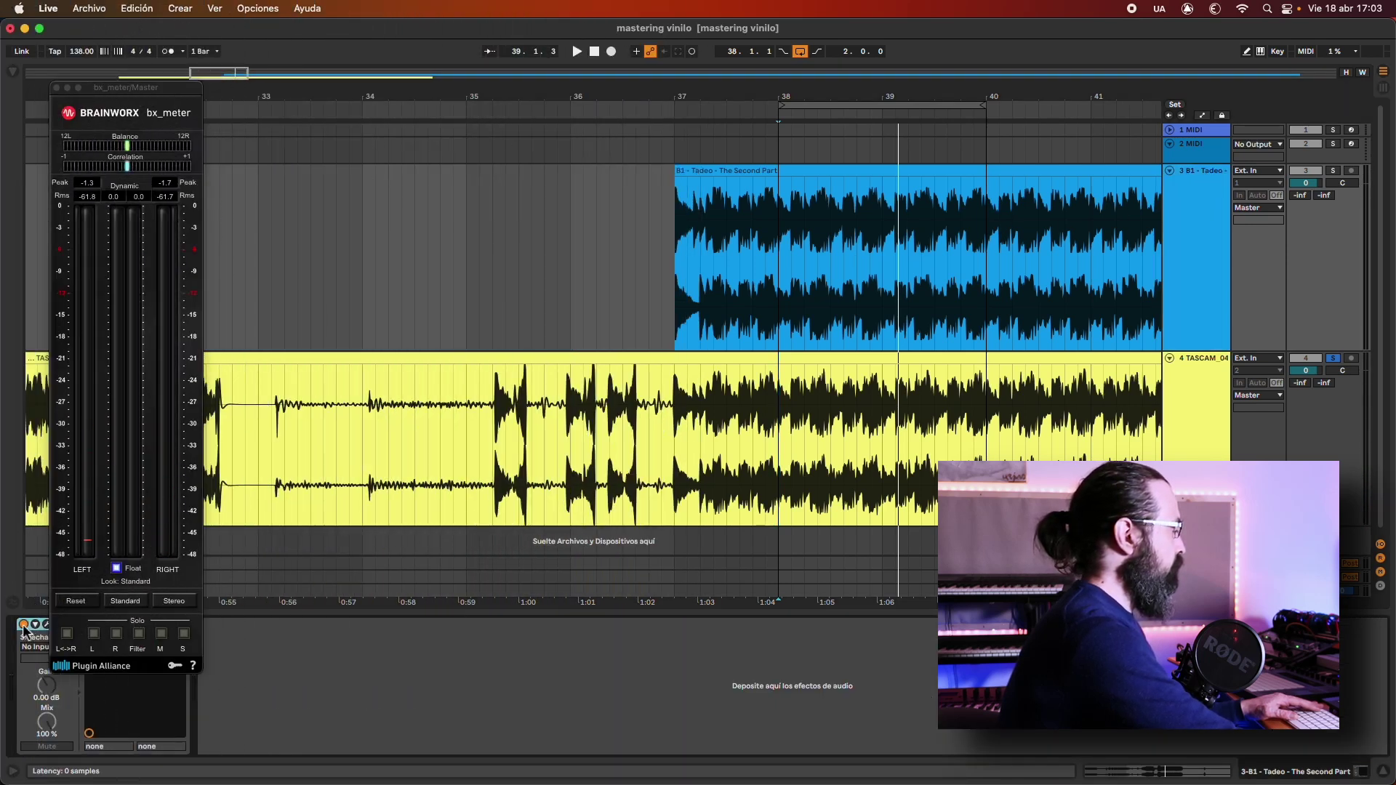
left_click_drag(130, 83, 360, 78)
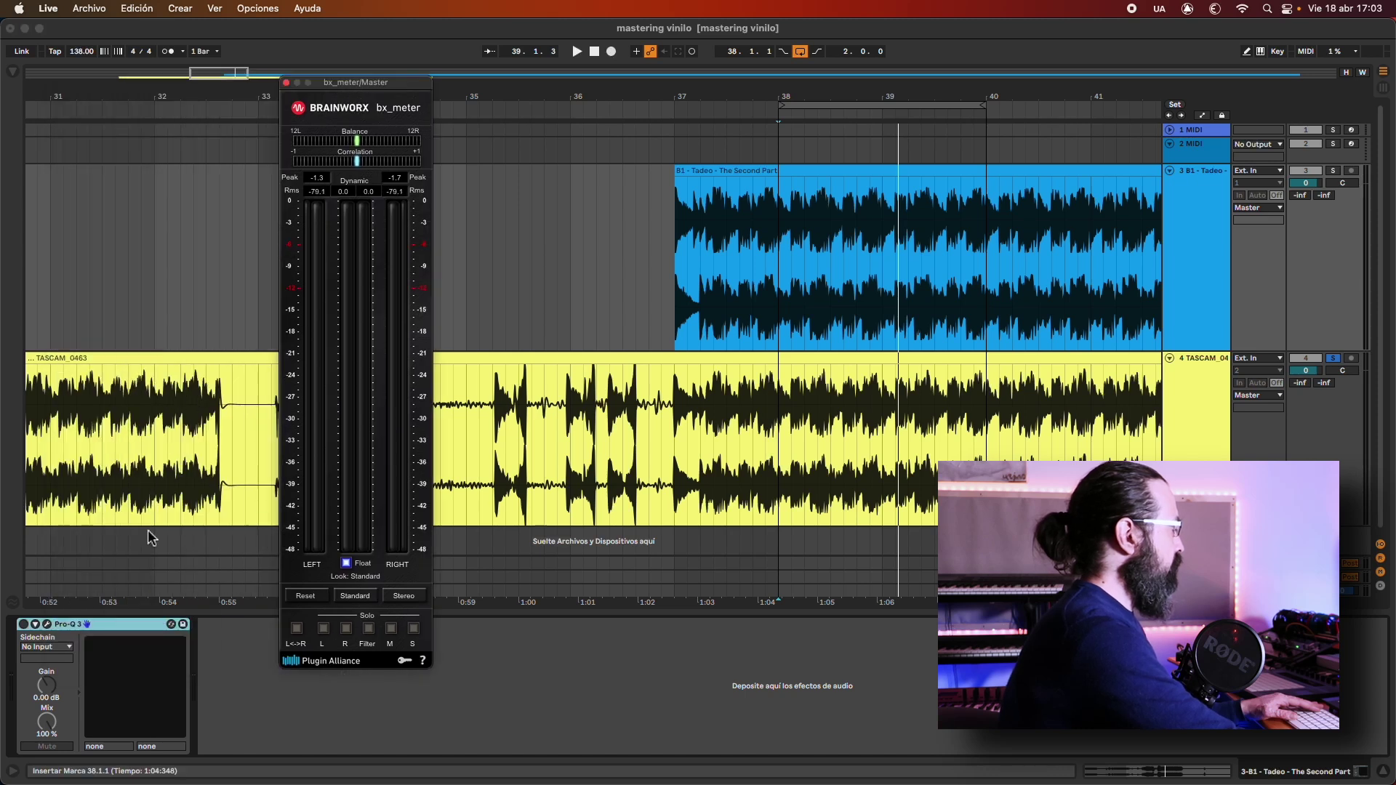
left_click(47, 624)
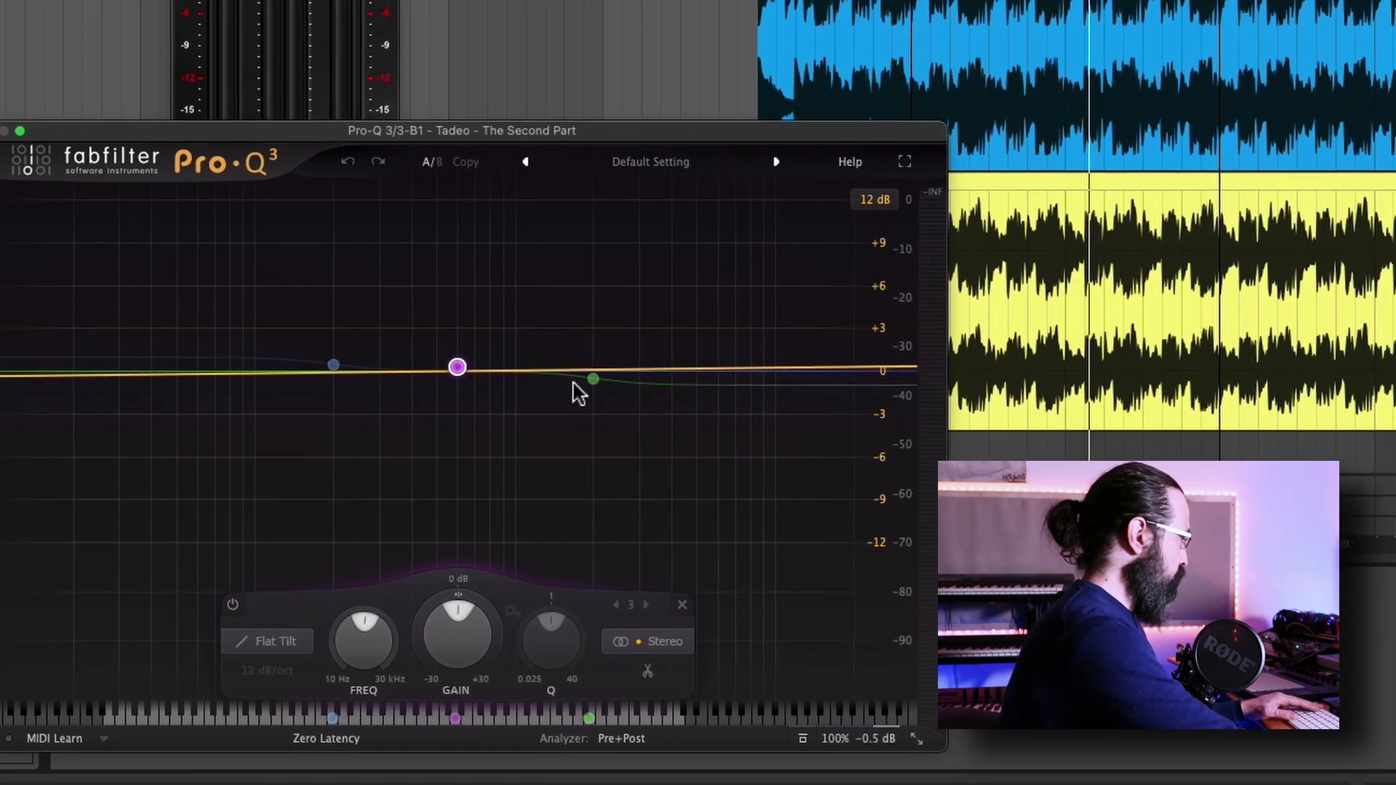
Enable the high-shelf band in Pro-Q 3 and alternate the solo between both tracks during playback to compare their sound.
left_click(594, 379)
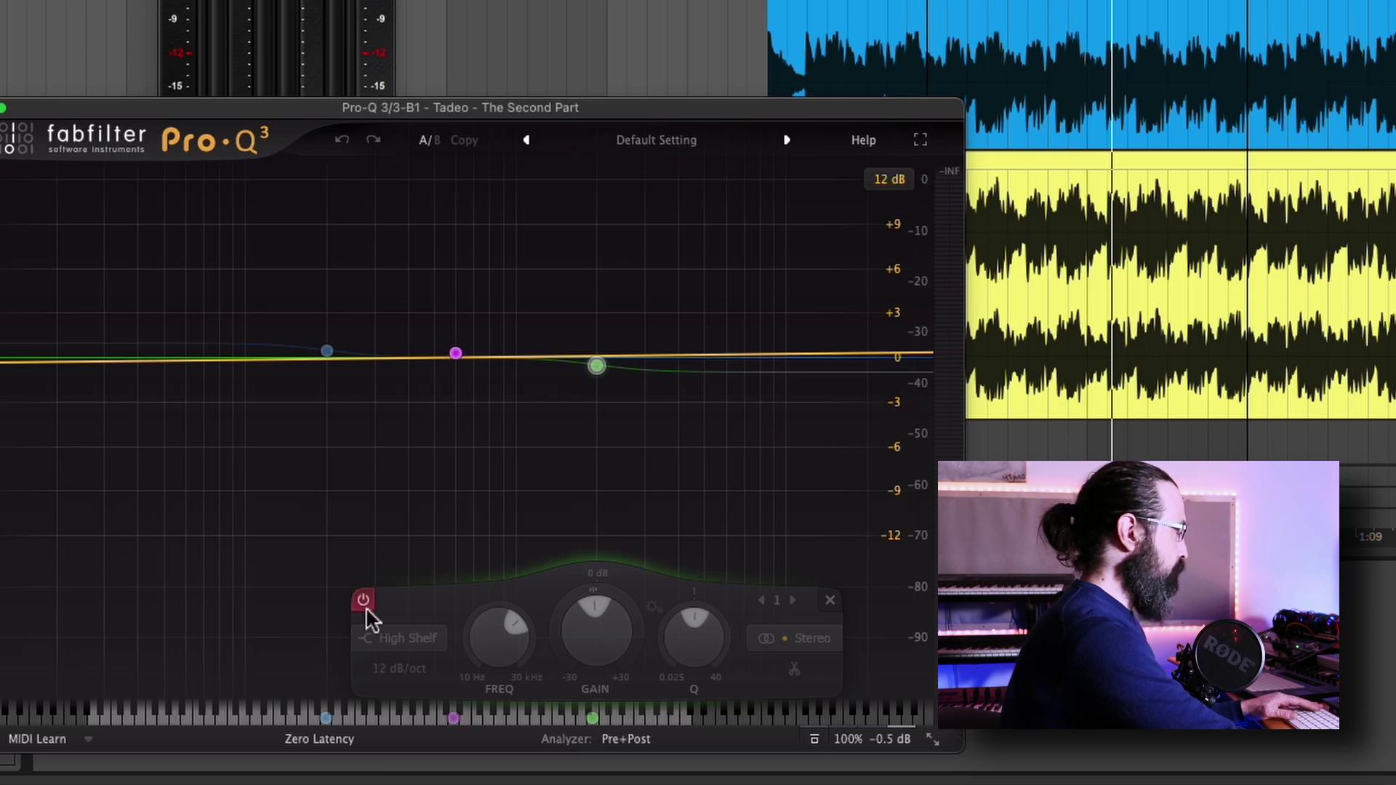
left_click(365, 607)
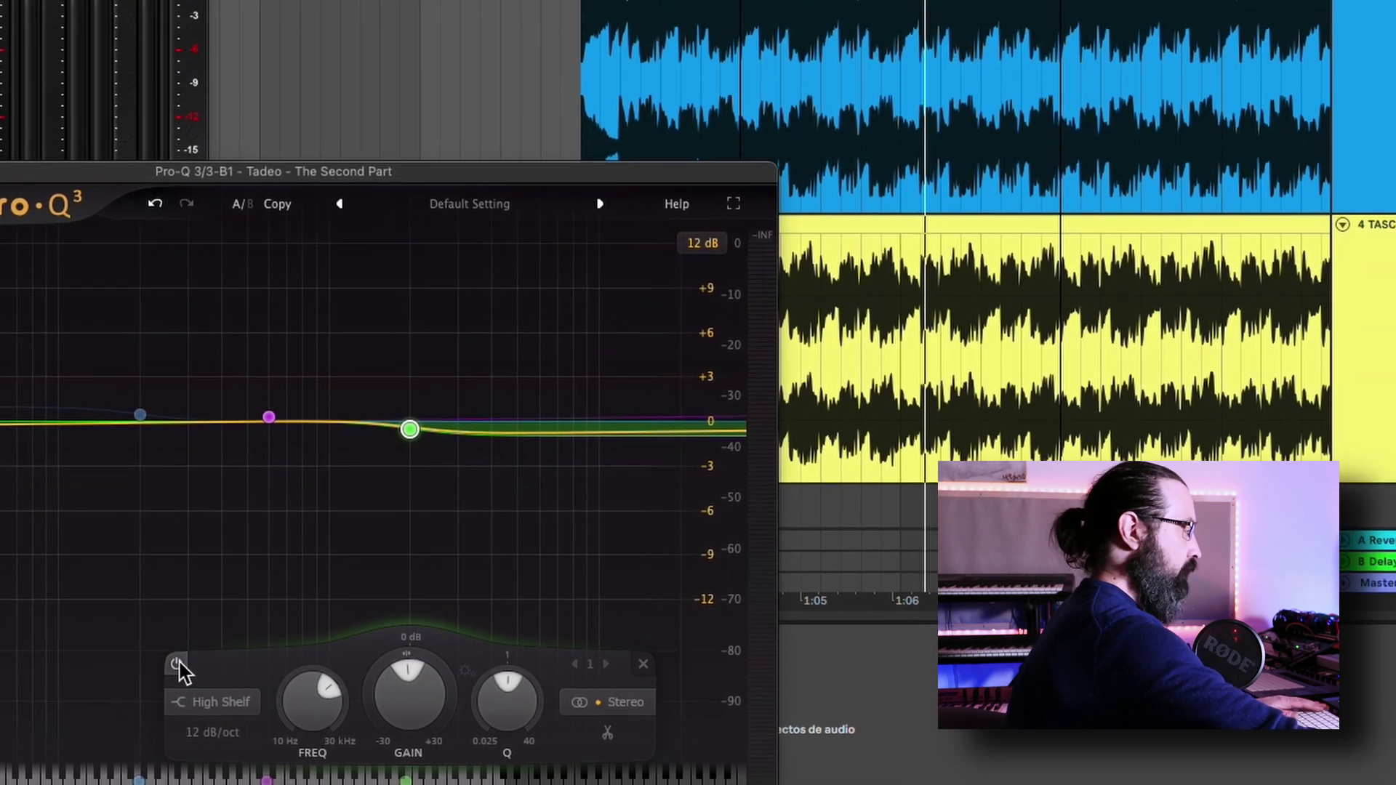
key("space")
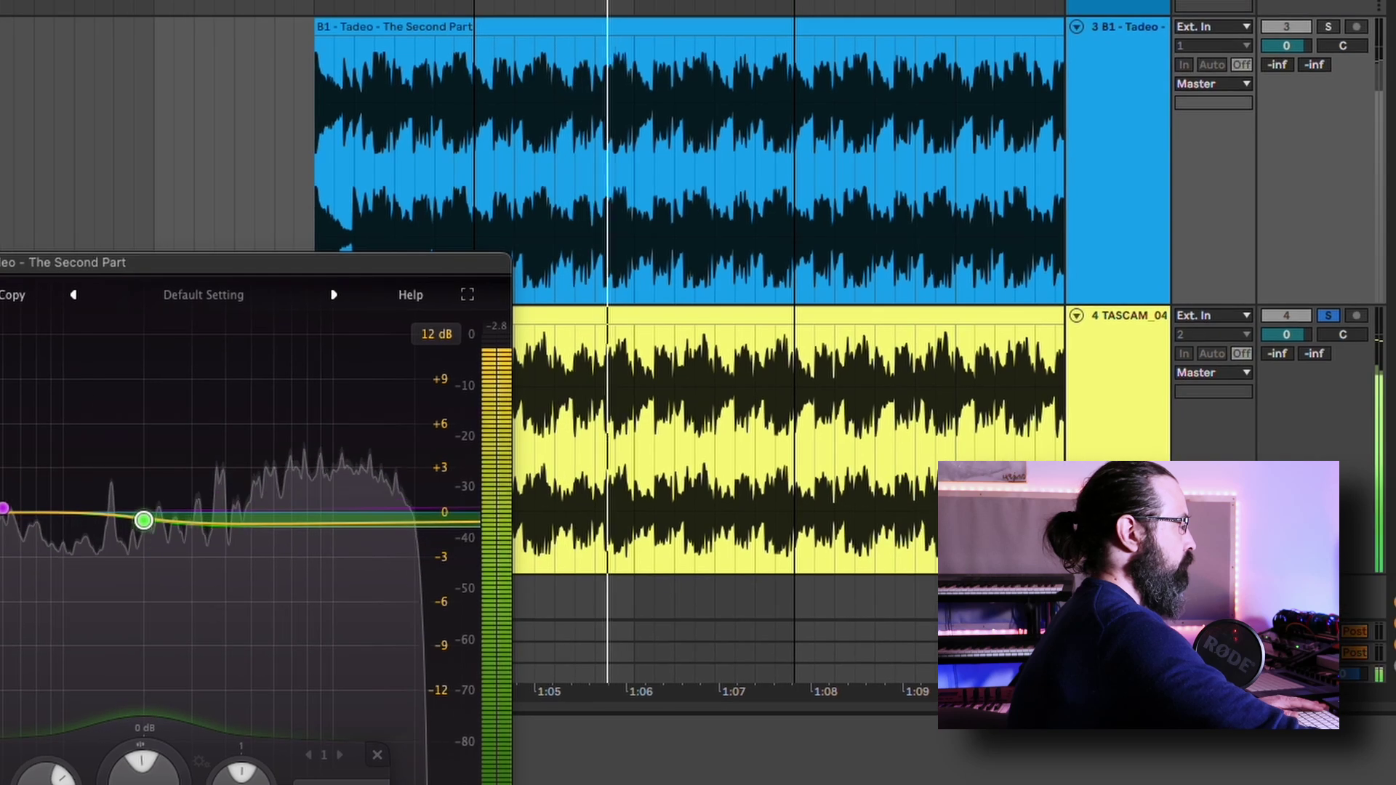
left_click(1328, 26)
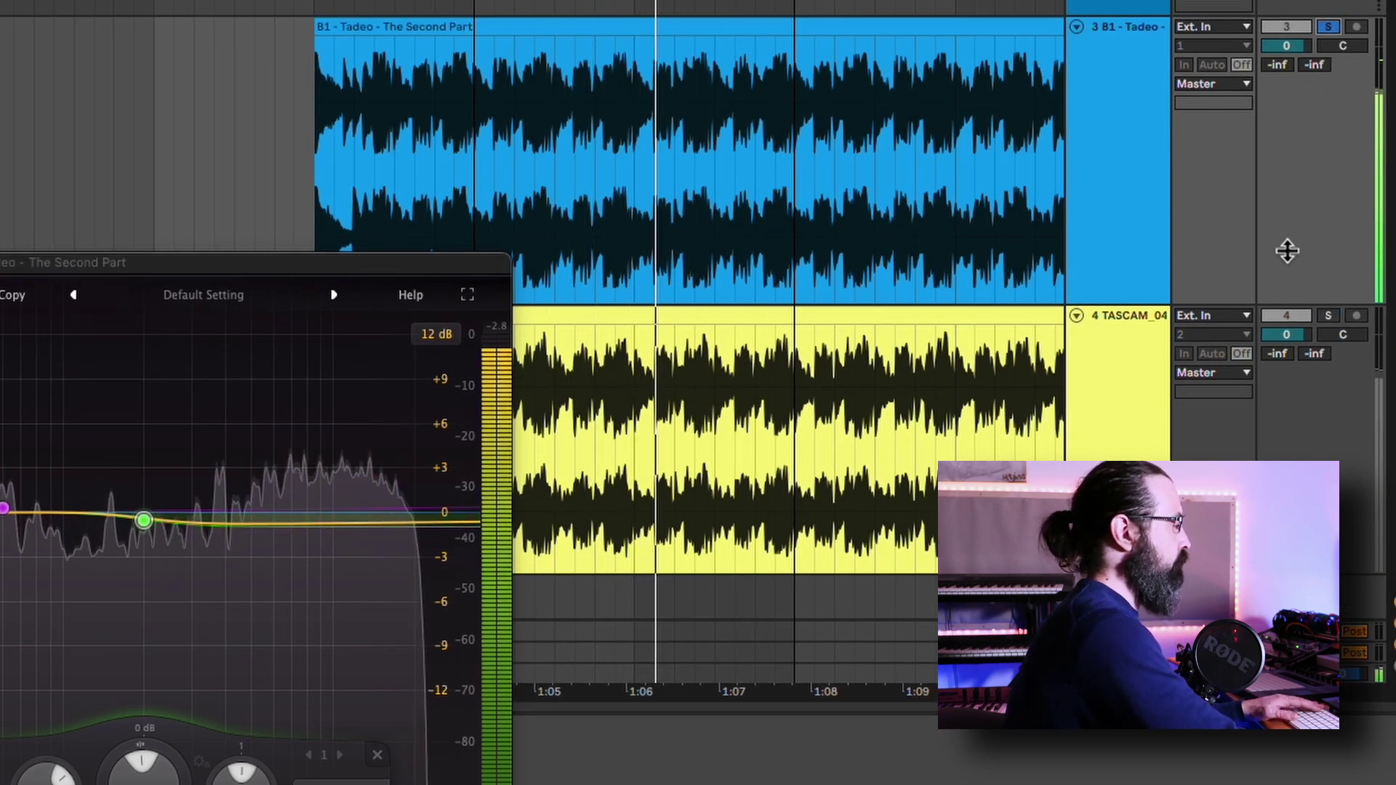
left_click(1329, 315)
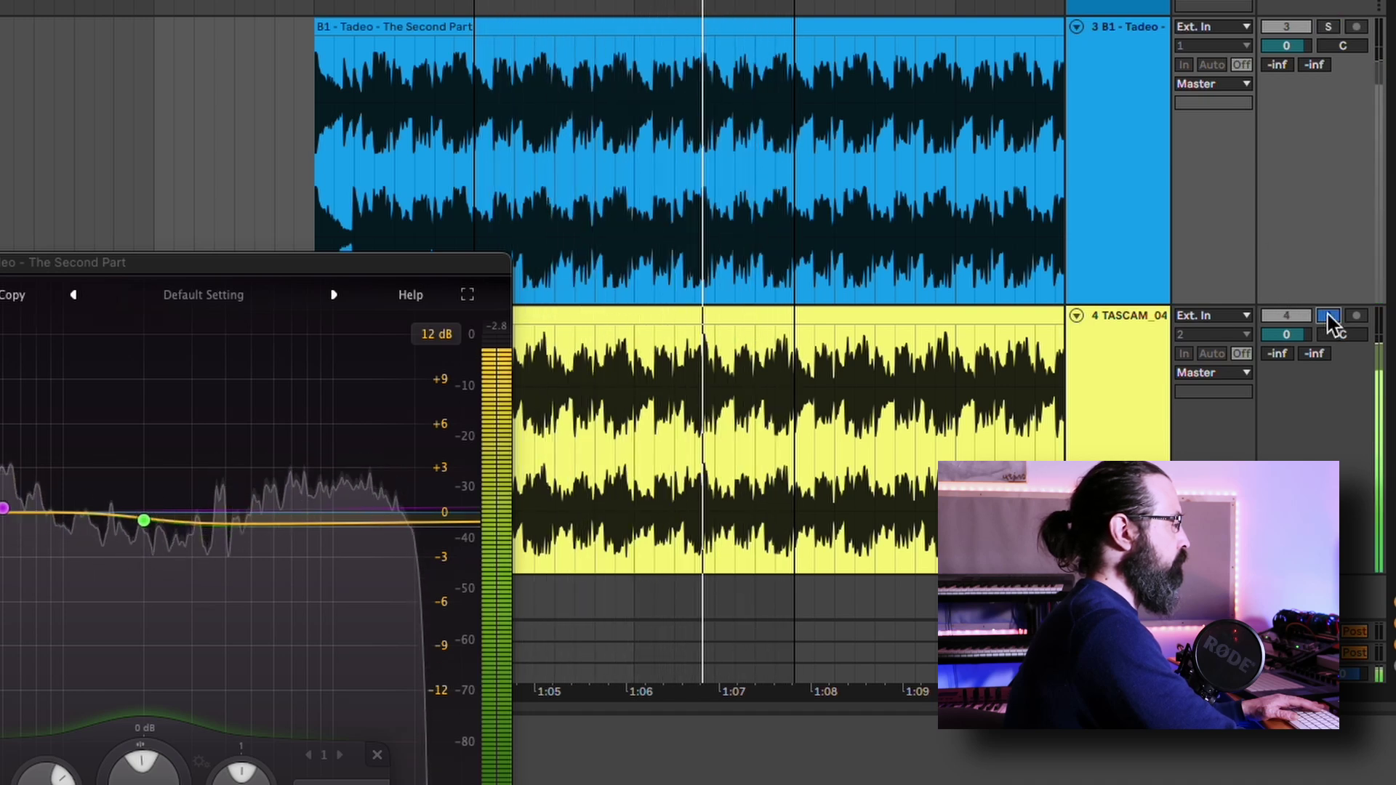
left_click(1329, 26)
left_click(1328, 315)
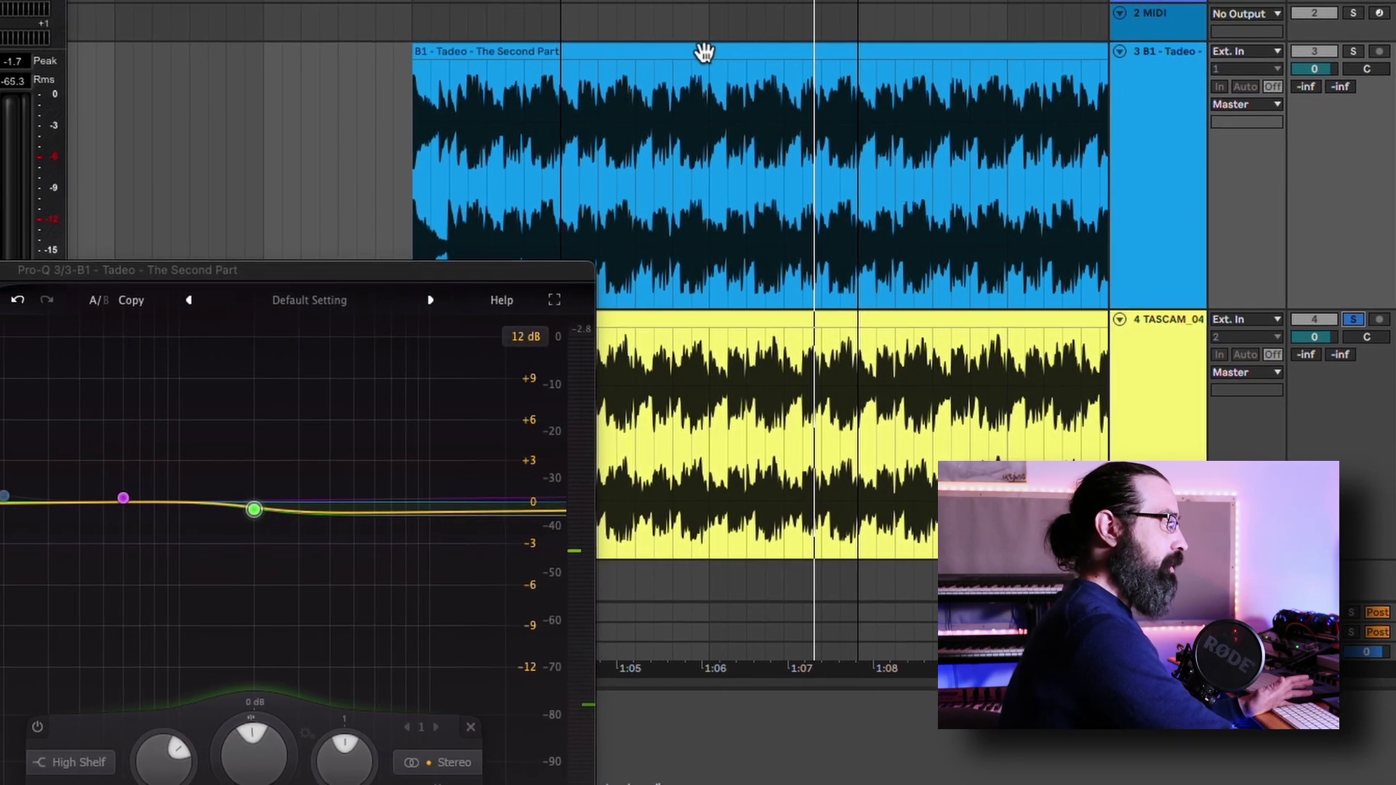
Enable Pro-Q 3's low-frequency shelf band and play from the start of "The Second Part" clip, alternating the solo between both tracks.
left_click(687, 47)
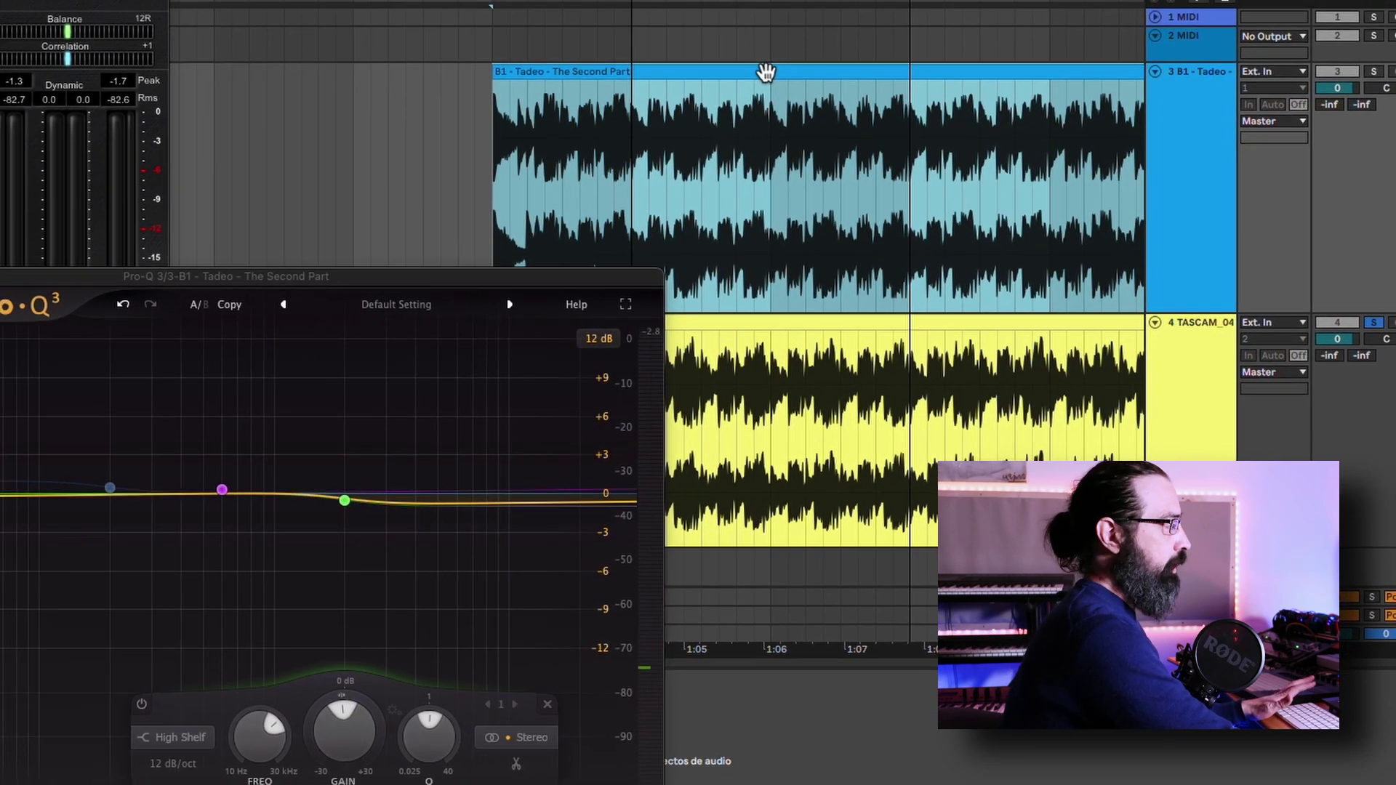
left_click(153, 483)
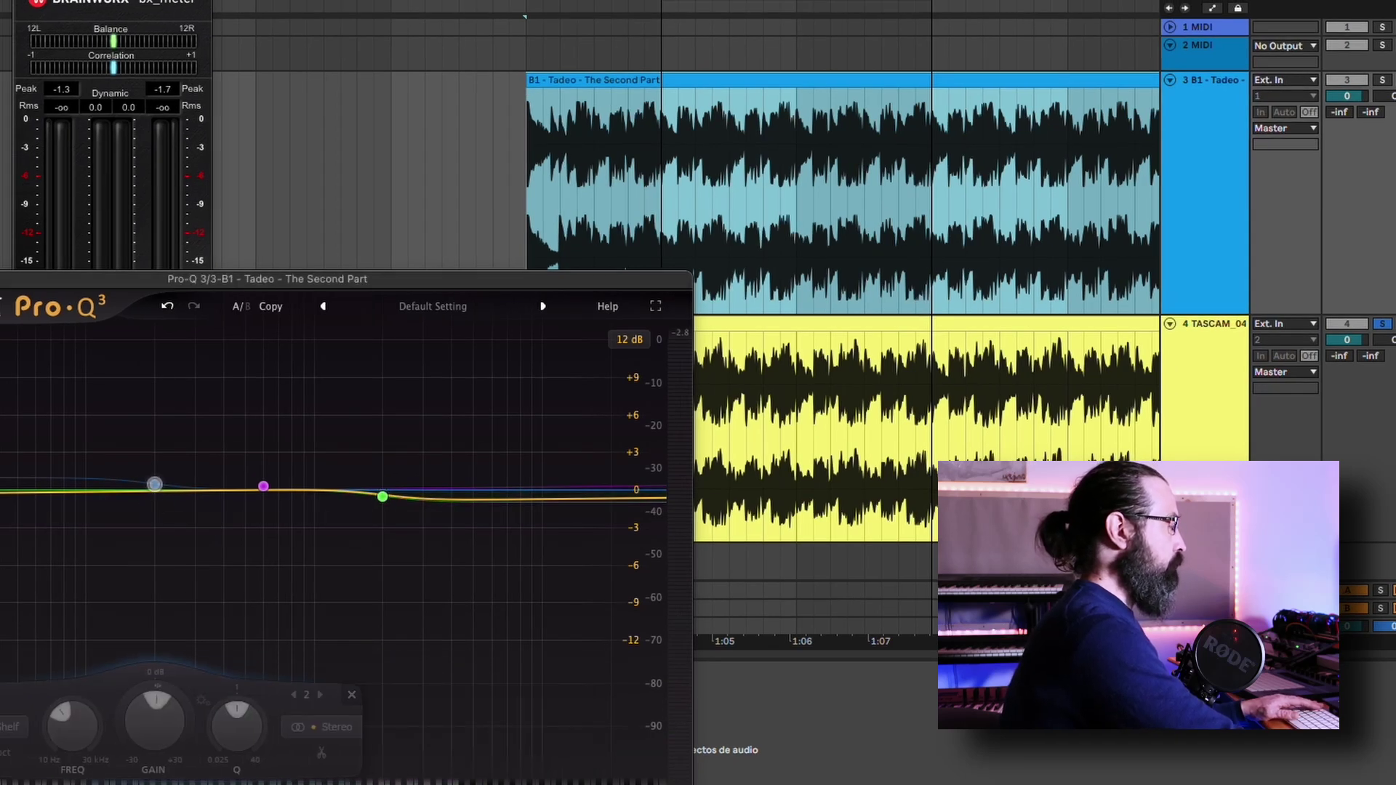
key("space")
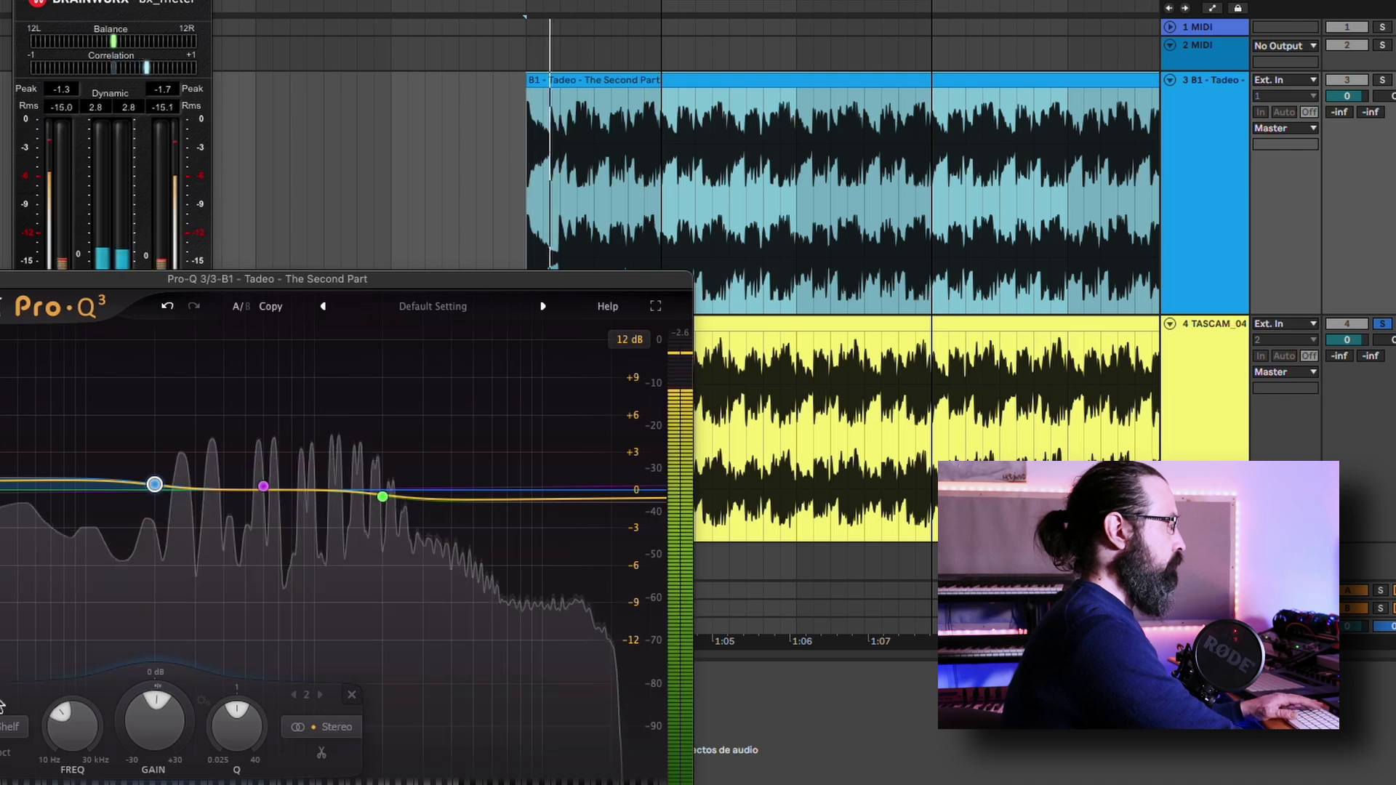
left_click(1383, 80)
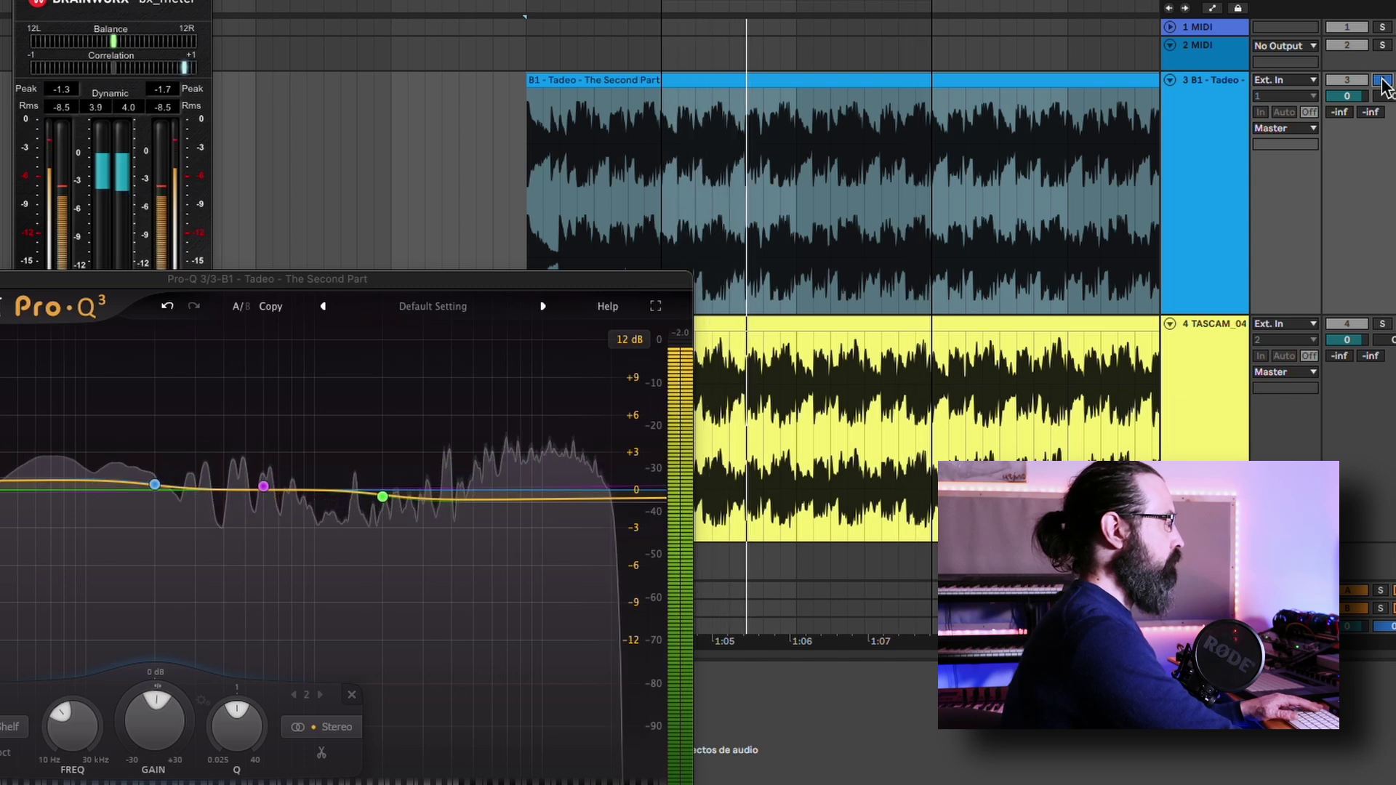
left_click(1383, 80)
left_click(1384, 80)
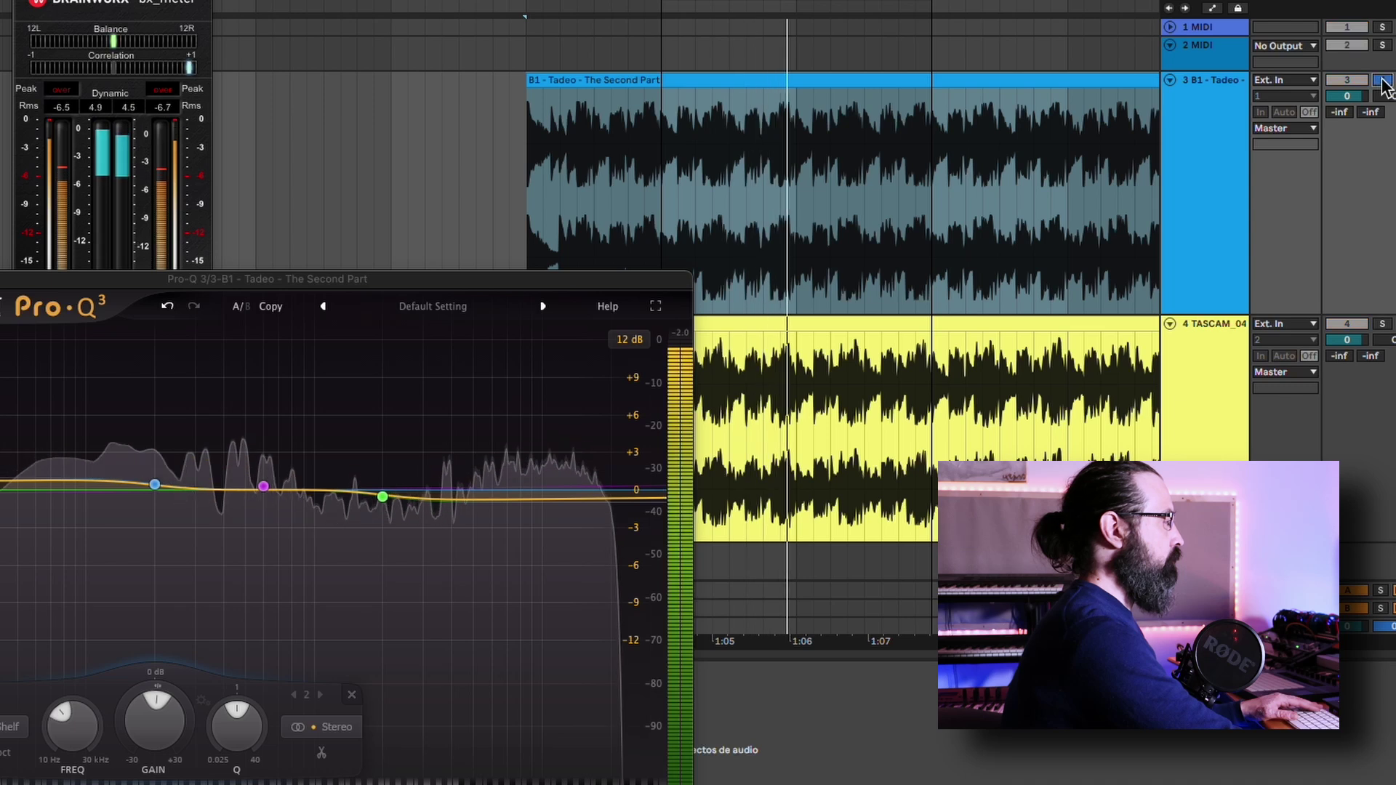
left_click(1383, 325)
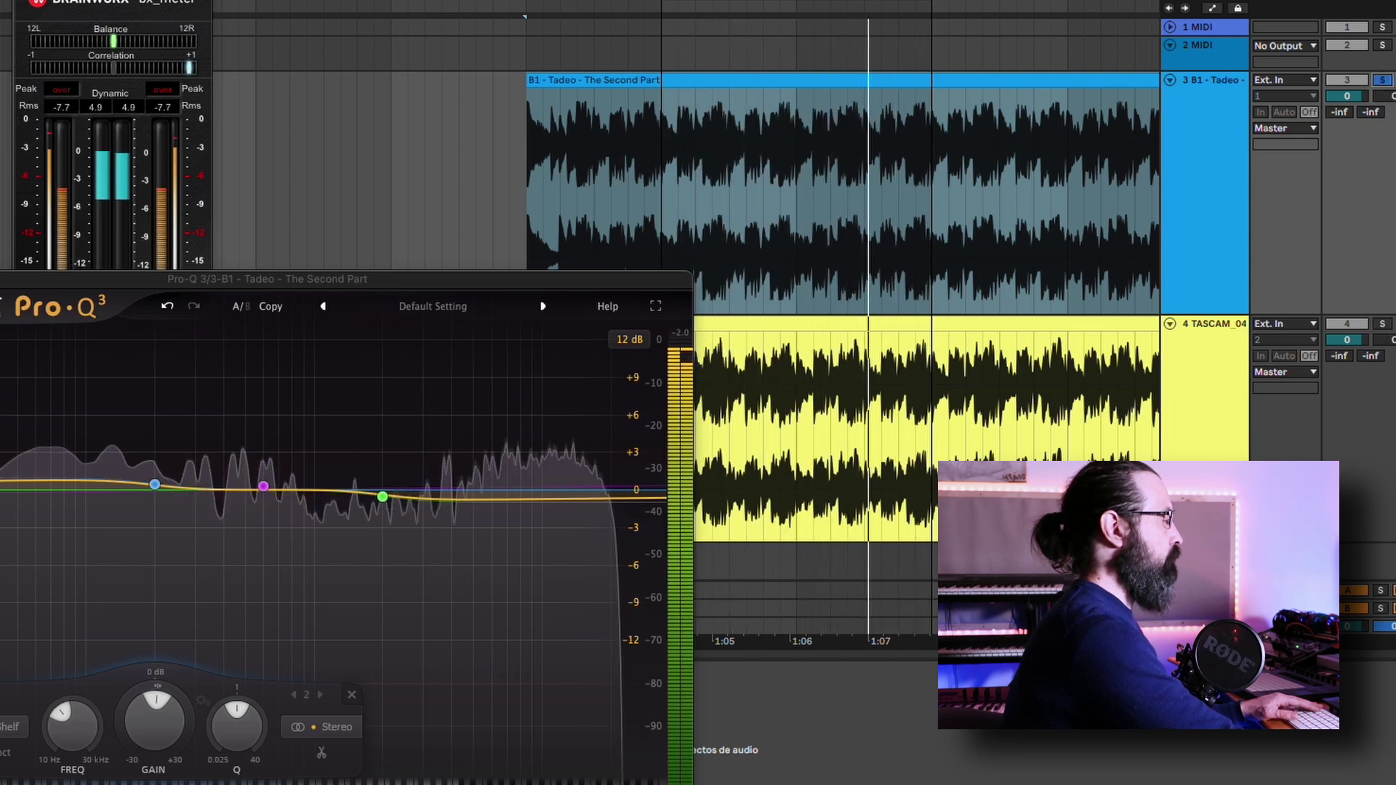
Stop playback and set the gain of Pro-Q 3's Band 2 to +0.50 dB.
key("space")
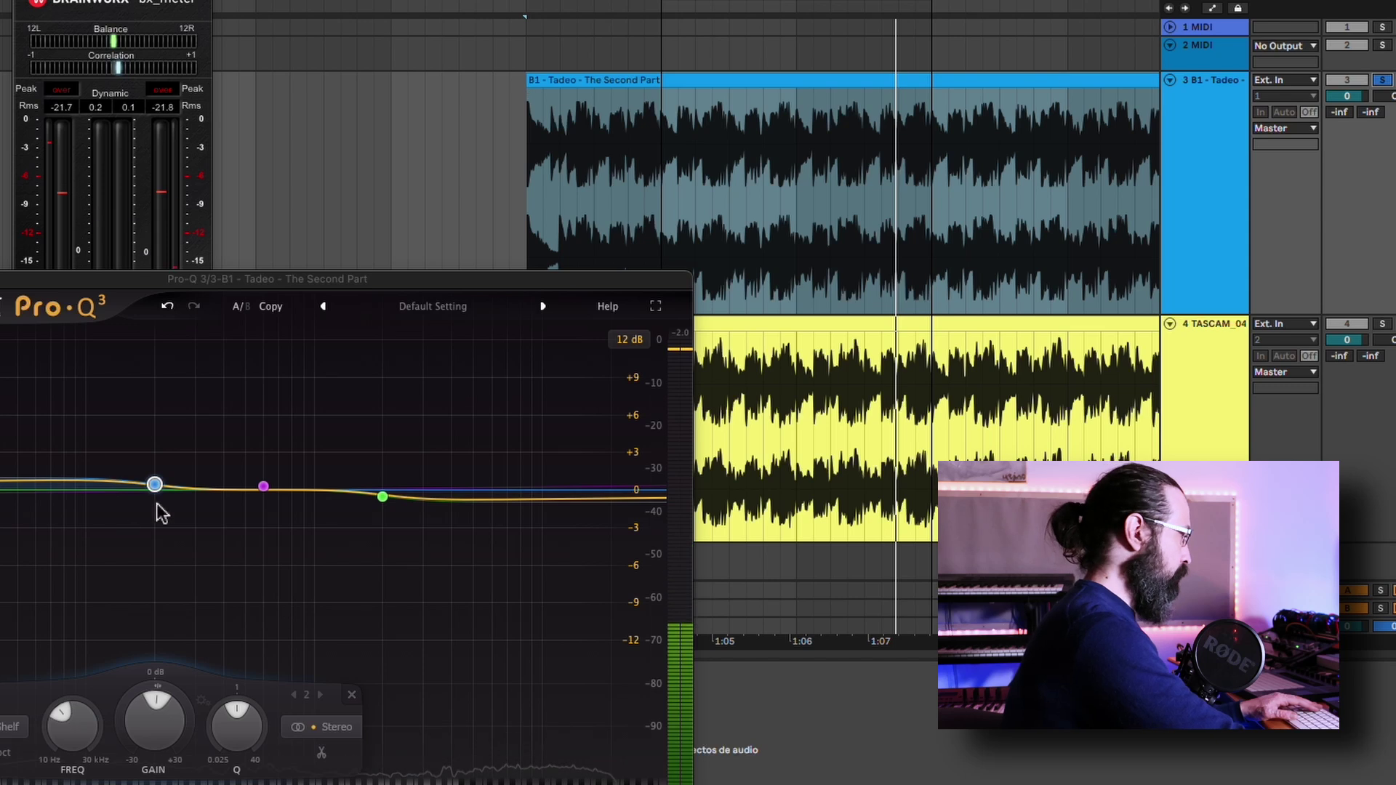
left_click(151, 495)
left_click(154, 772)
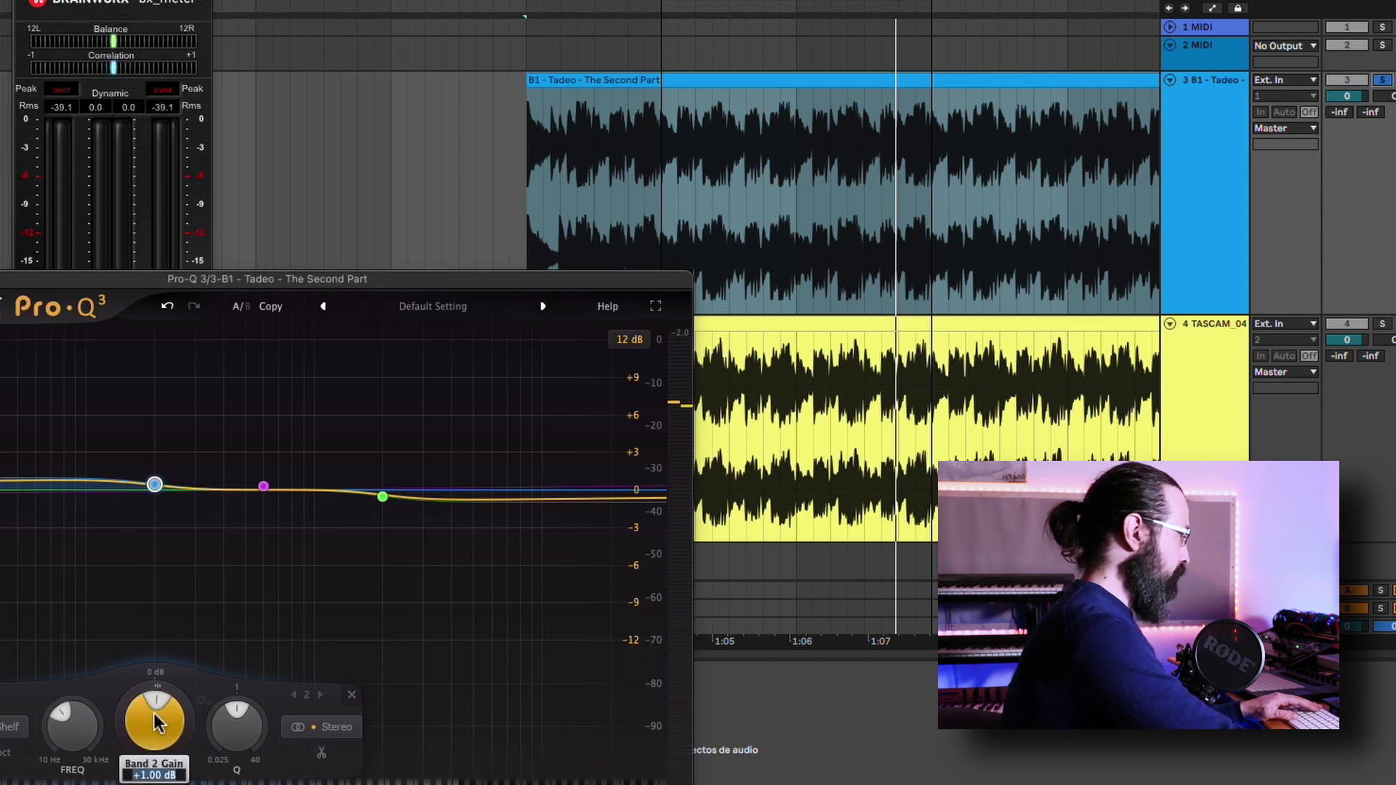
type("0")
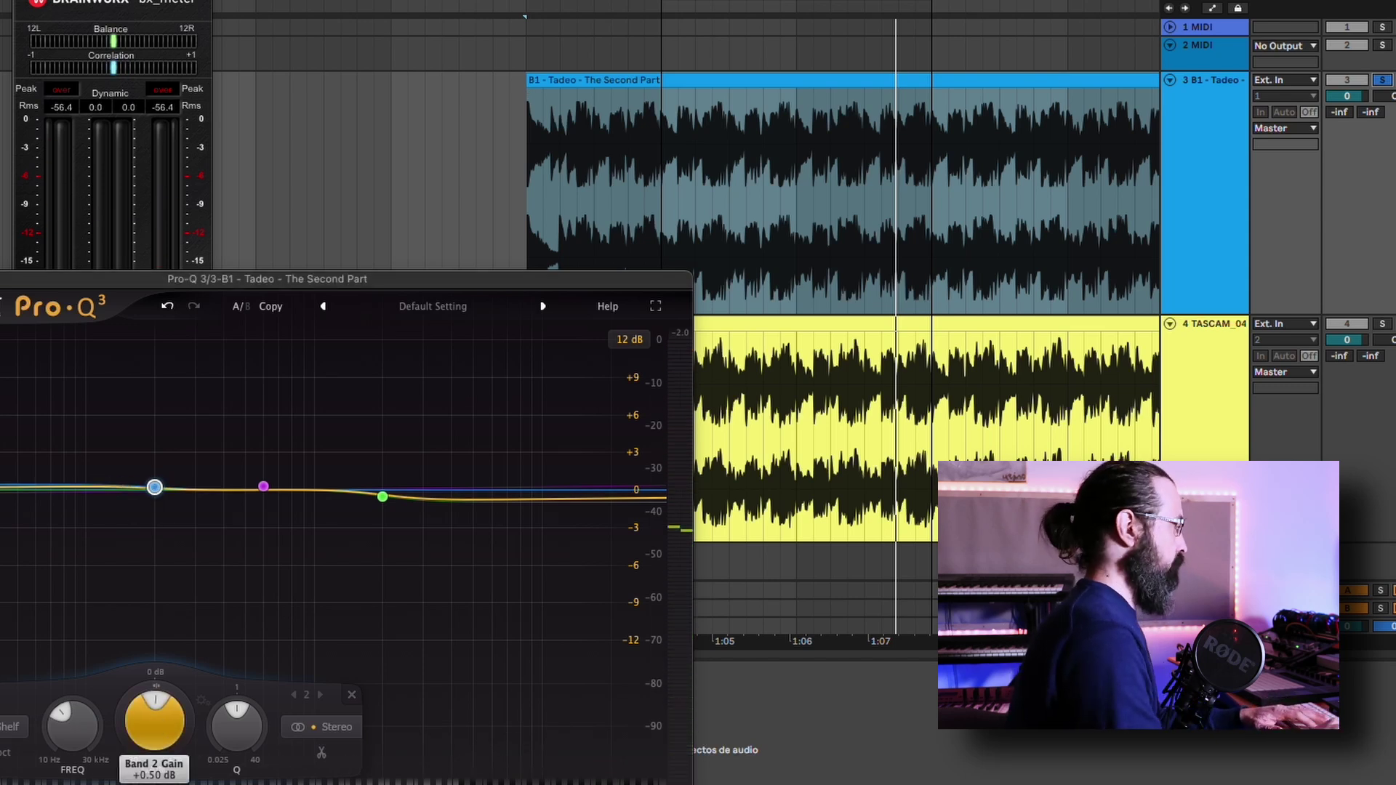
key("Return")
Play from the clip's start with the solo alternating between both tracks, and review the low and high shelf bands.
key("space")
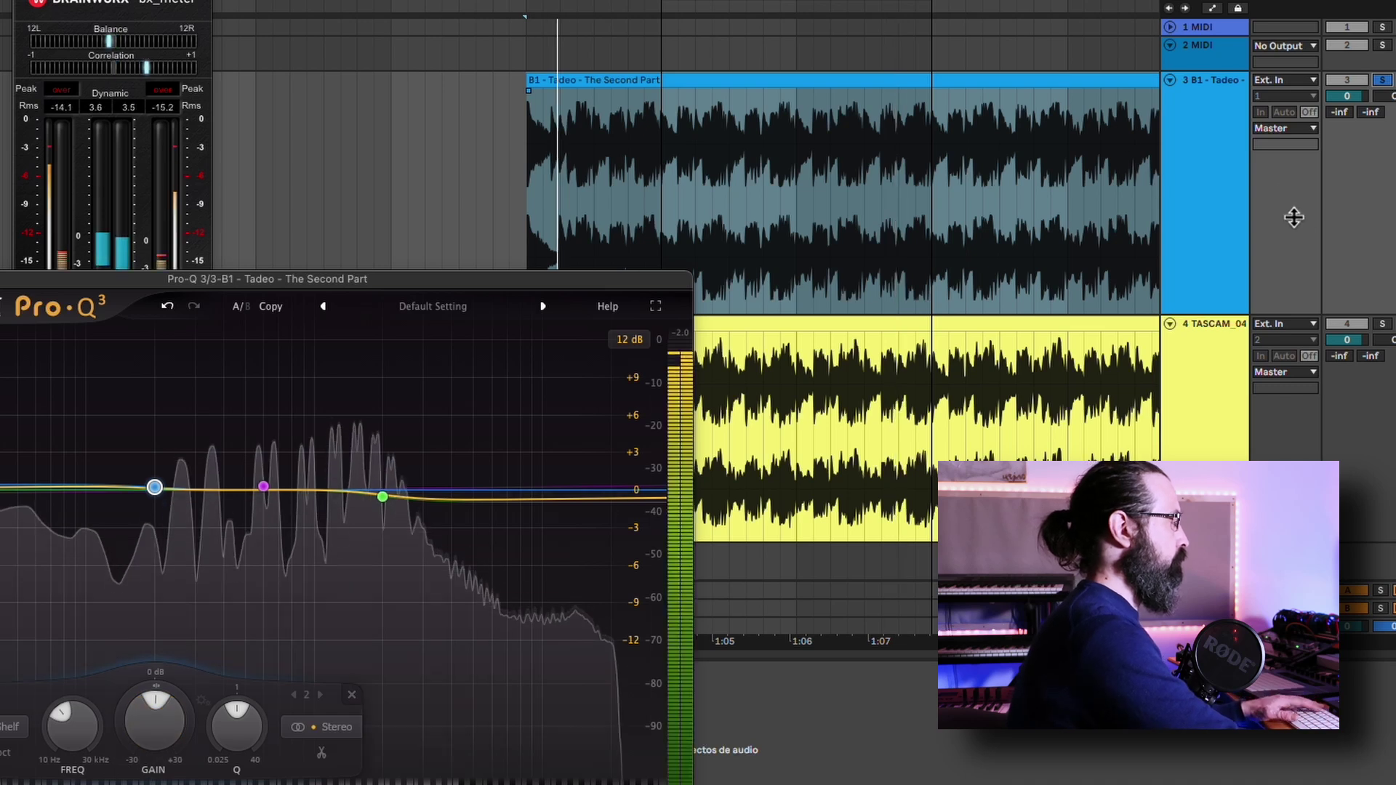
left_click(1384, 325)
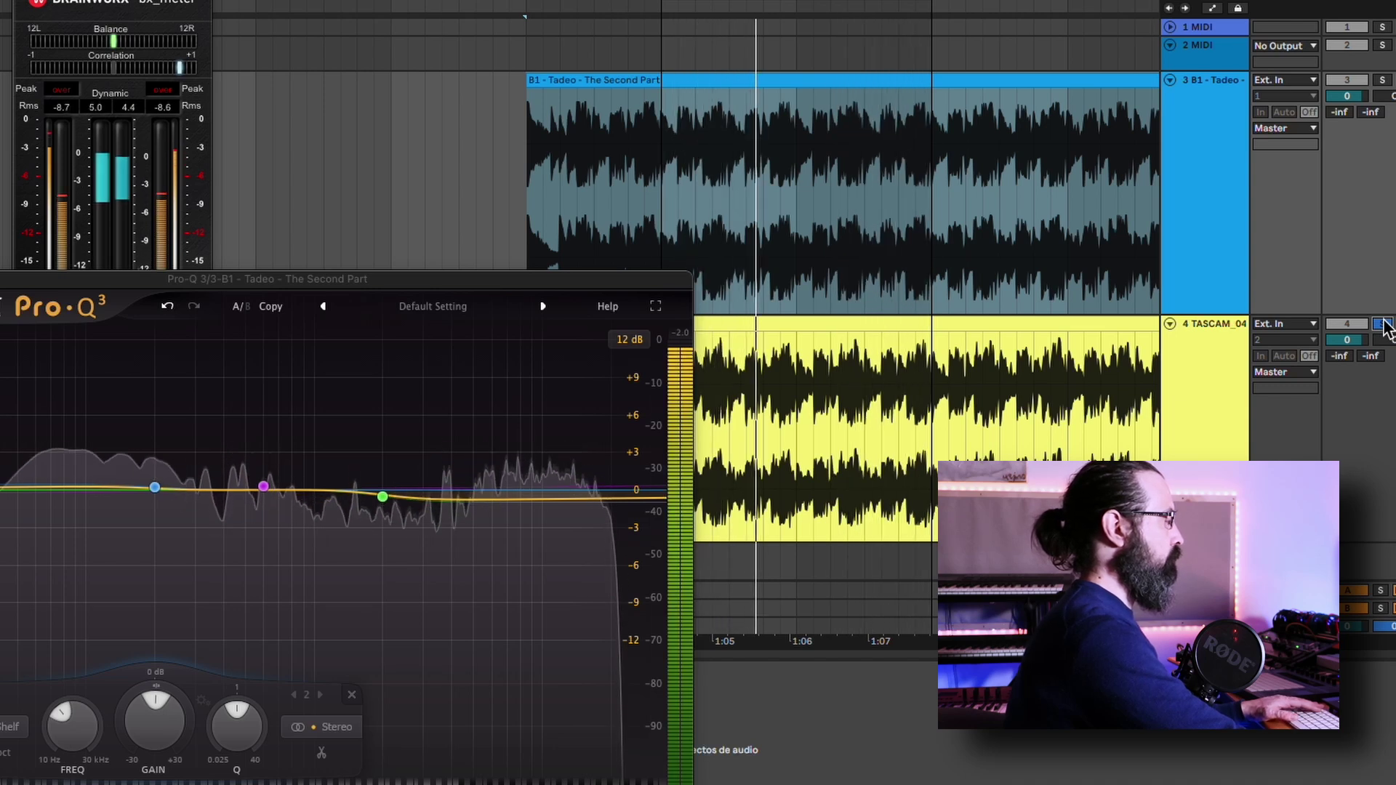
left_click(1383, 81)
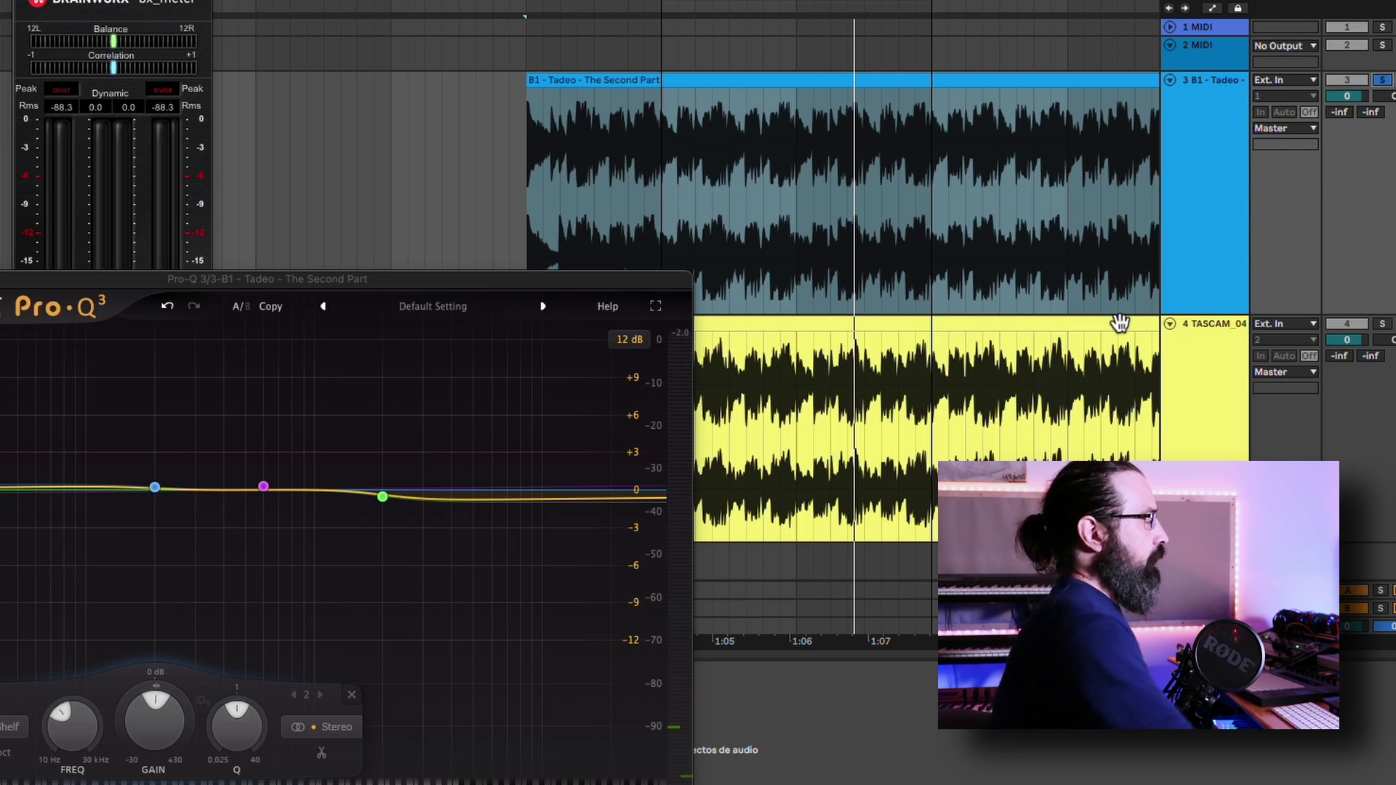
left_click(155, 494)
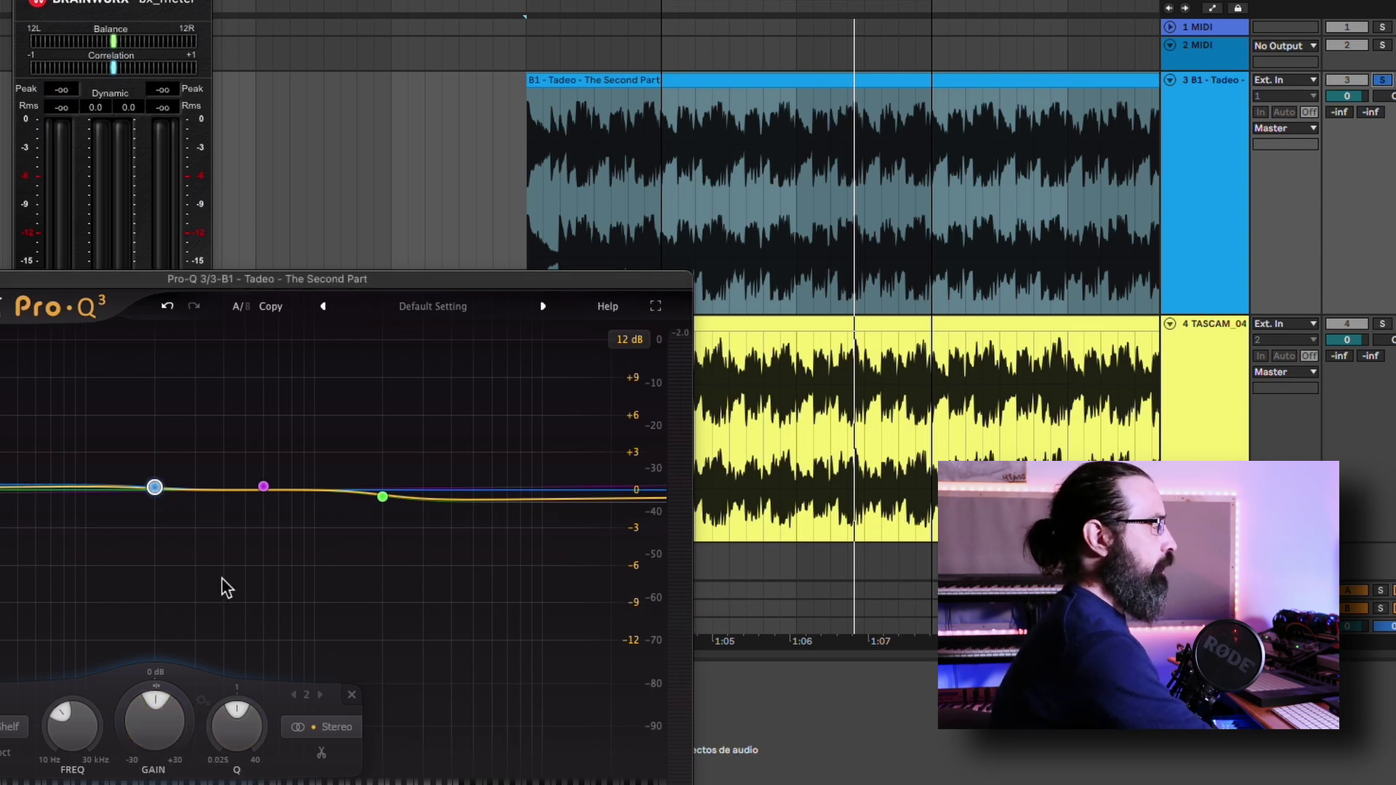
left_click(383, 497)
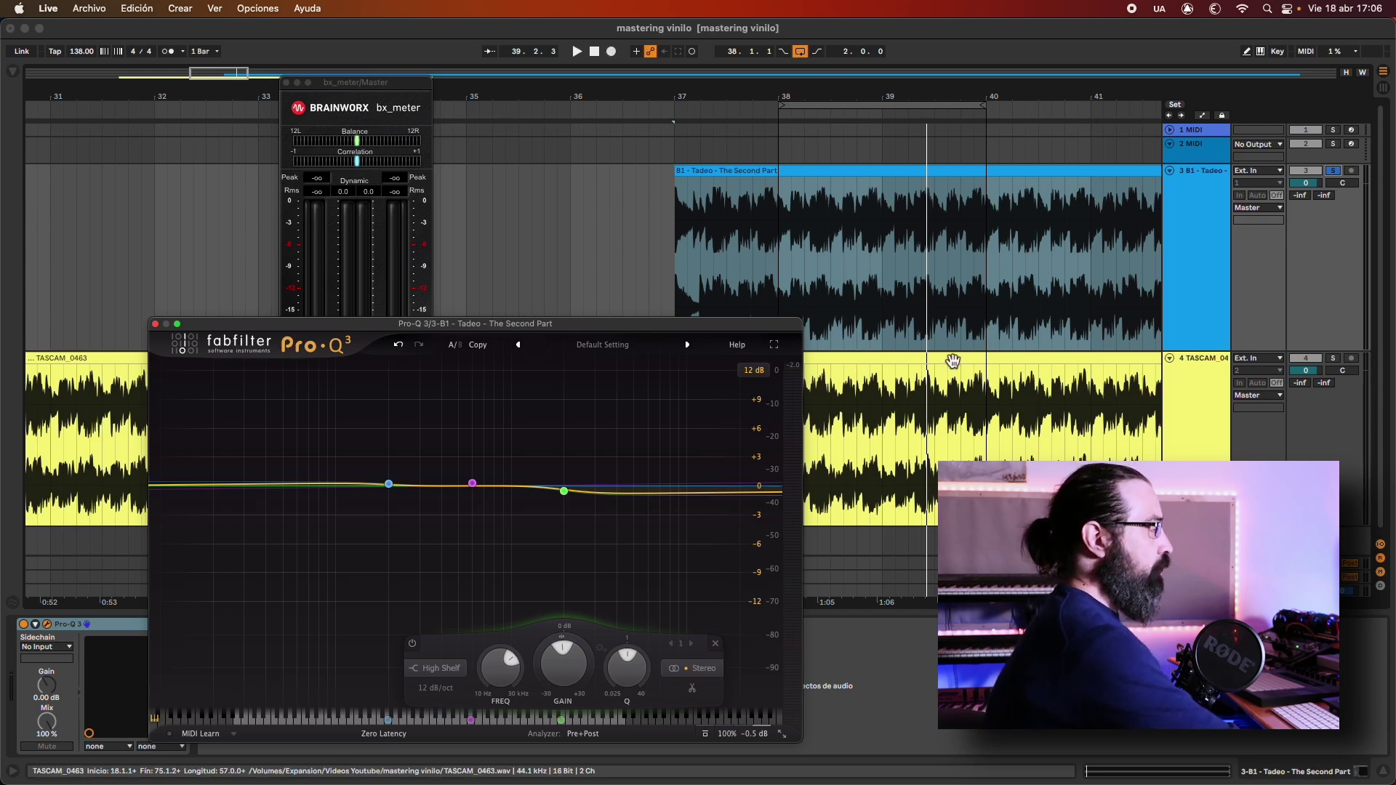
Select the TASCAM_0463 clip and close the Pro-Q 3 and bx_meter windows.
left_click(948, 357)
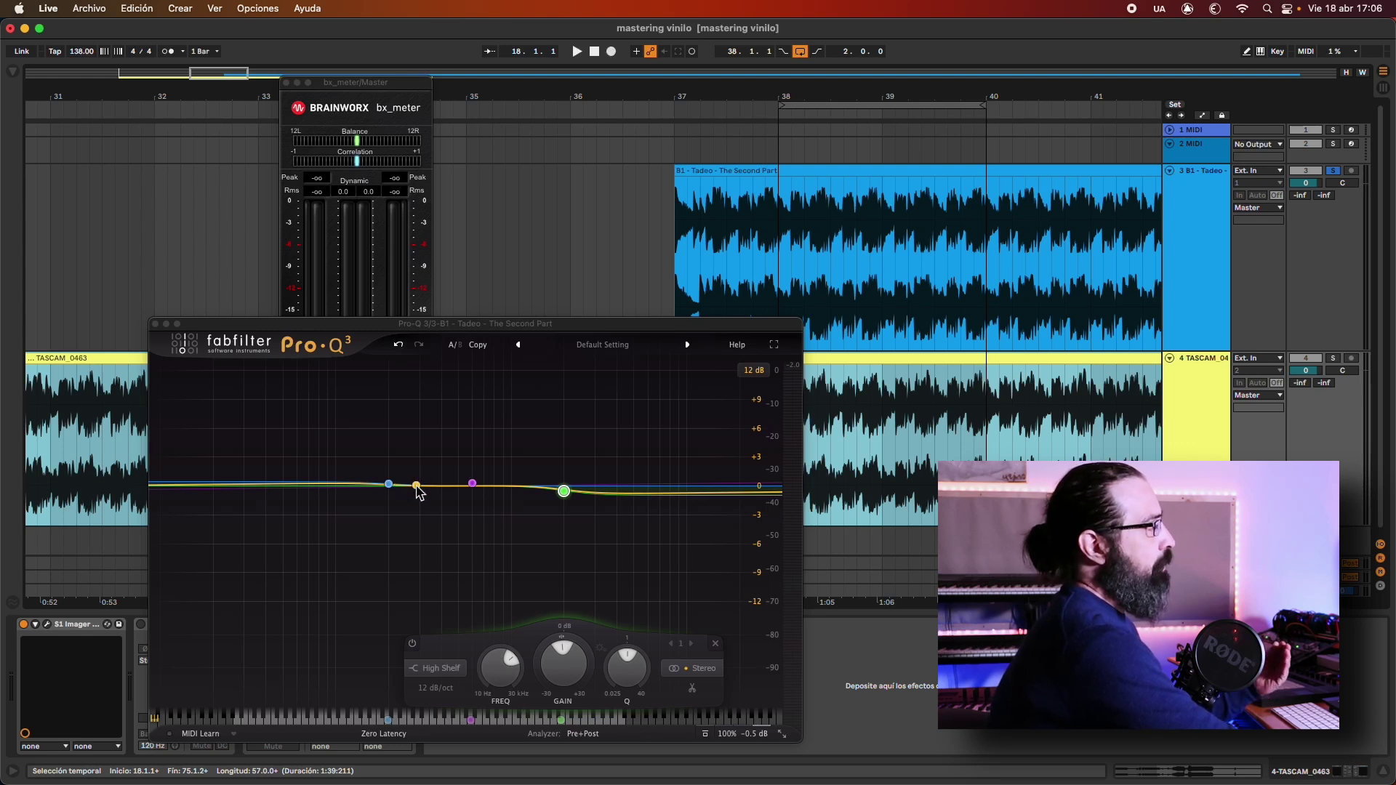
left_click(155, 324)
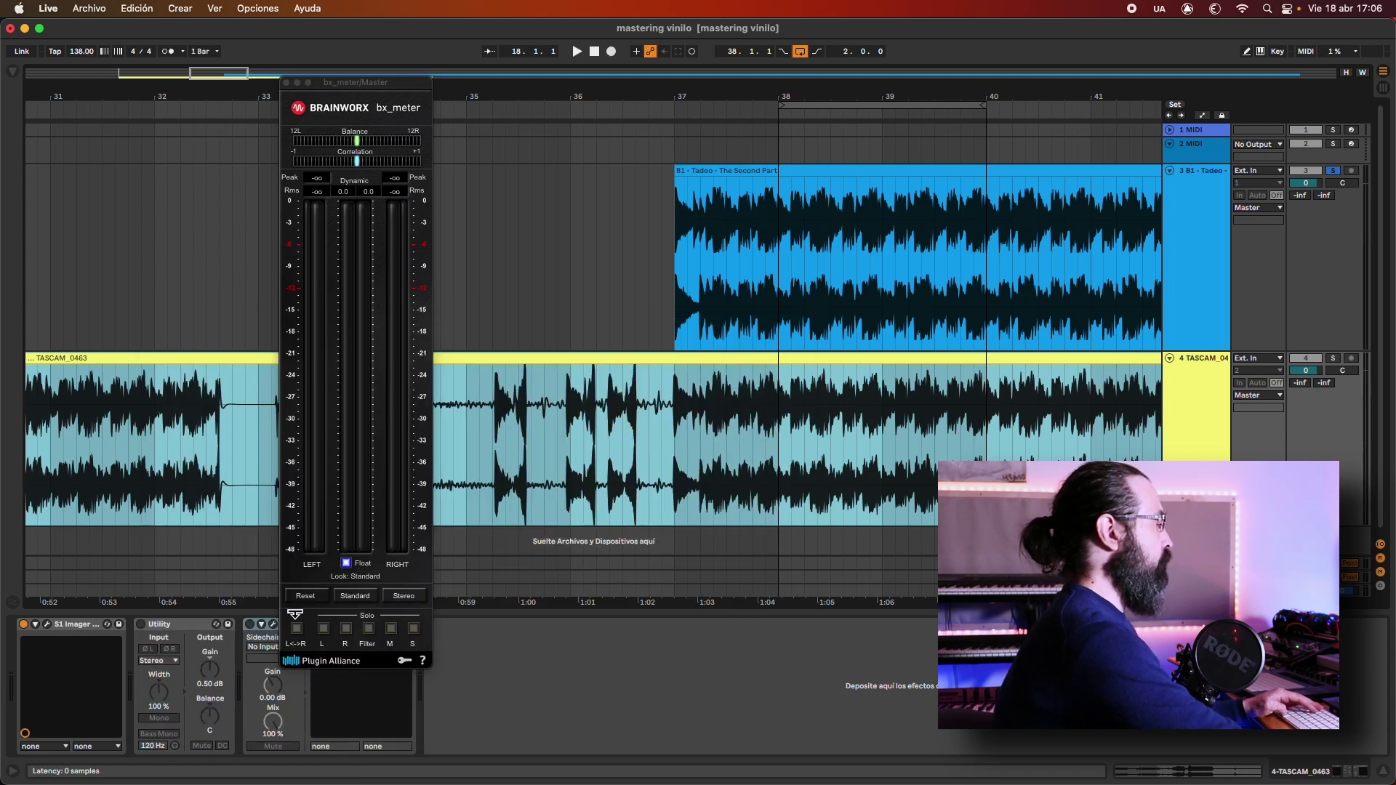
left_click(286, 83)
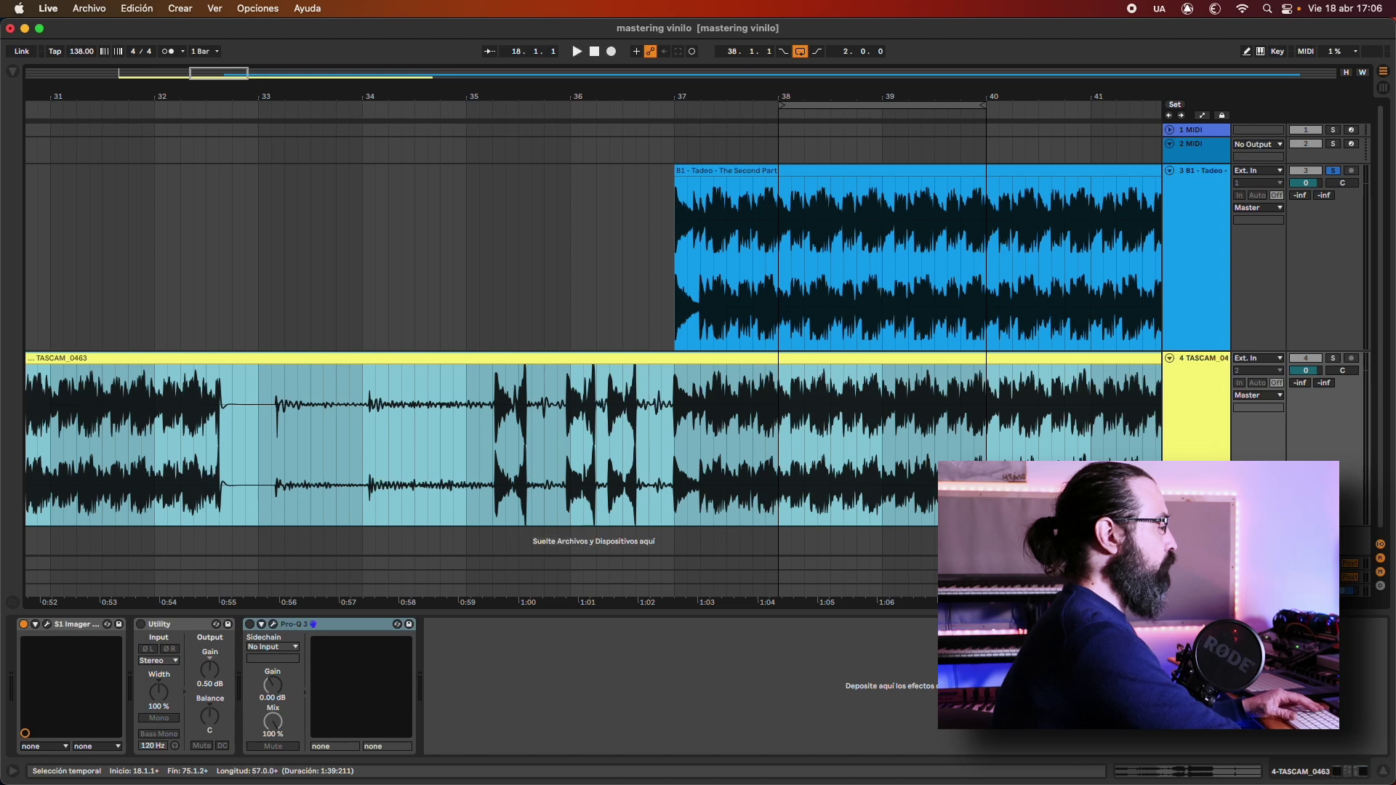
Open ADPTR MetricAB on the Master track and play from bar 38 to examine the stereo image of the recordings.
left_click(1192, 574)
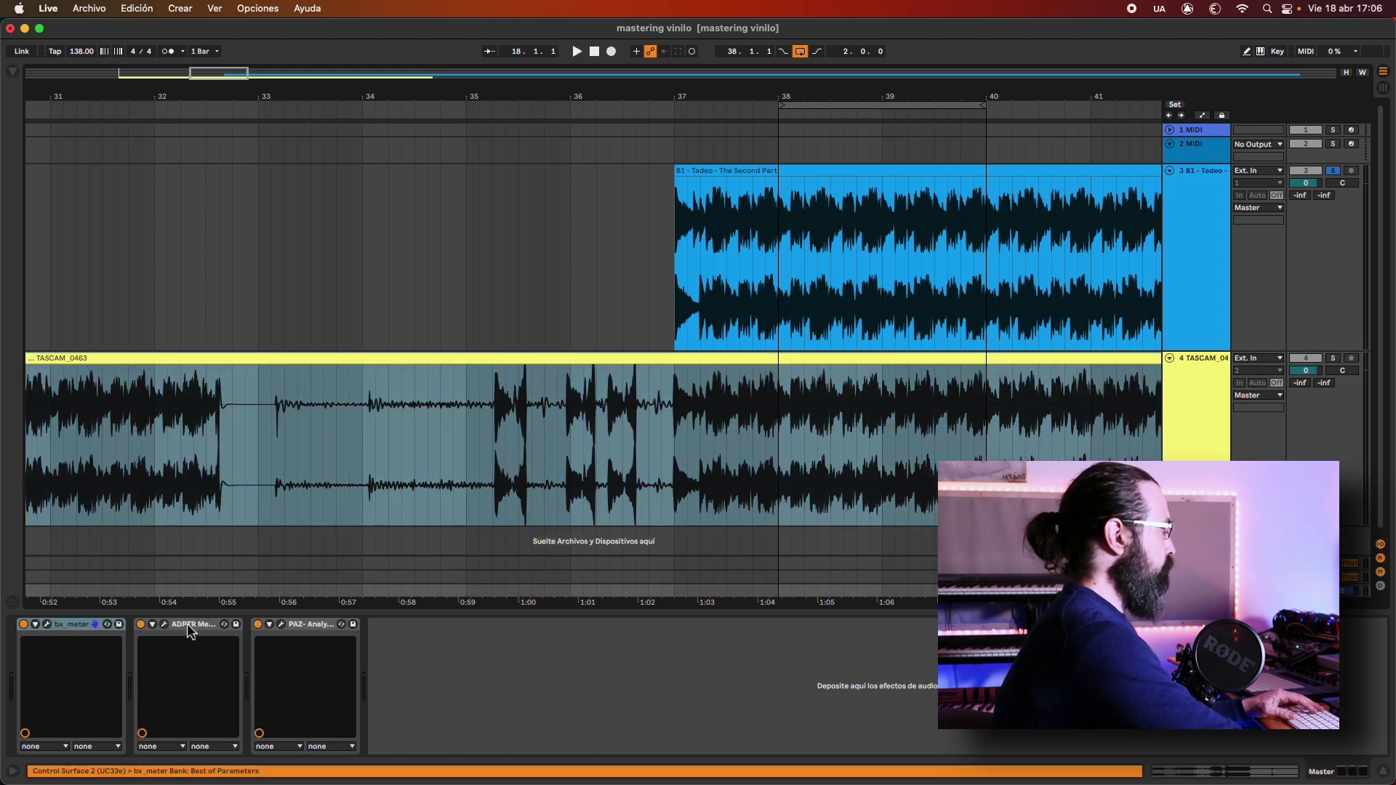
left_click(165, 624)
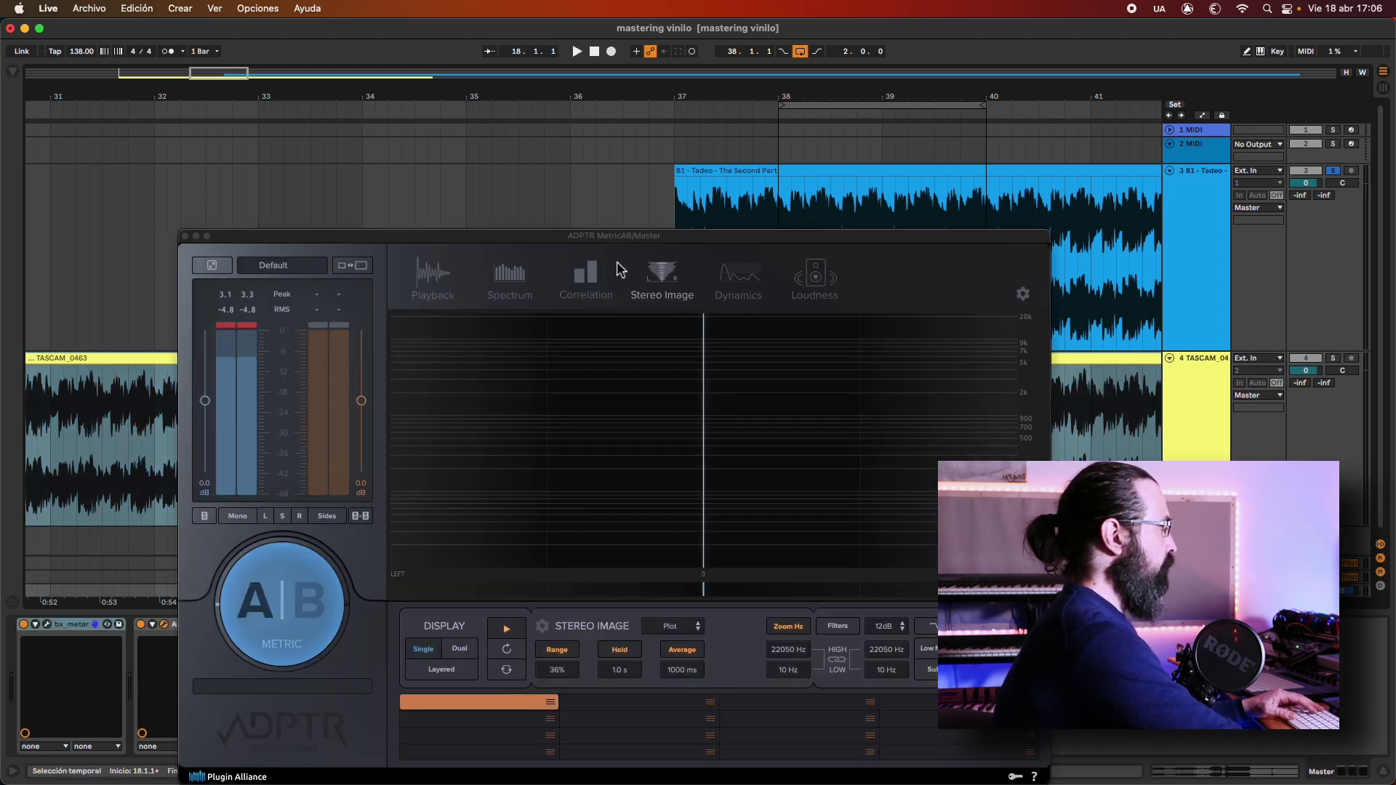
left_click_drag(637, 235, 488, 151)
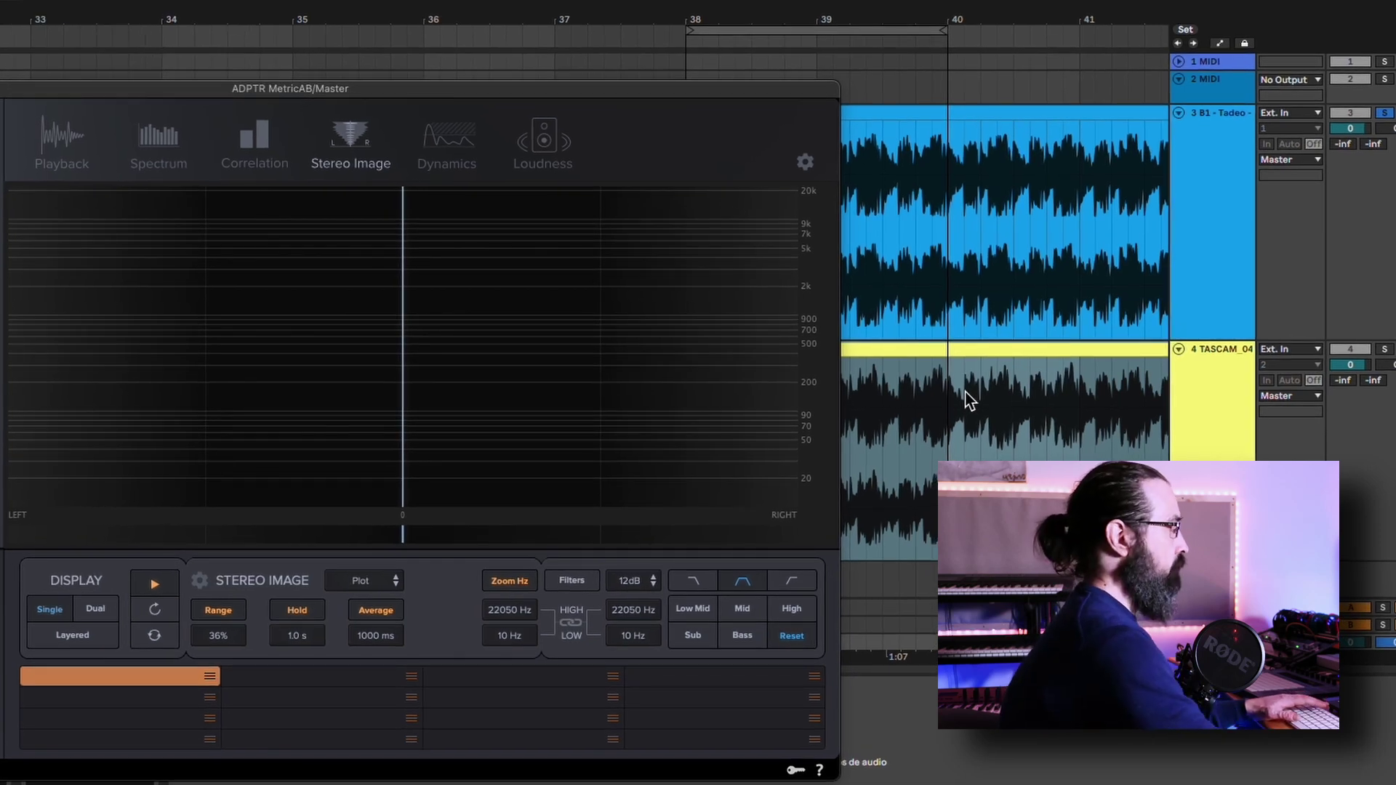
left_click(698, 54)
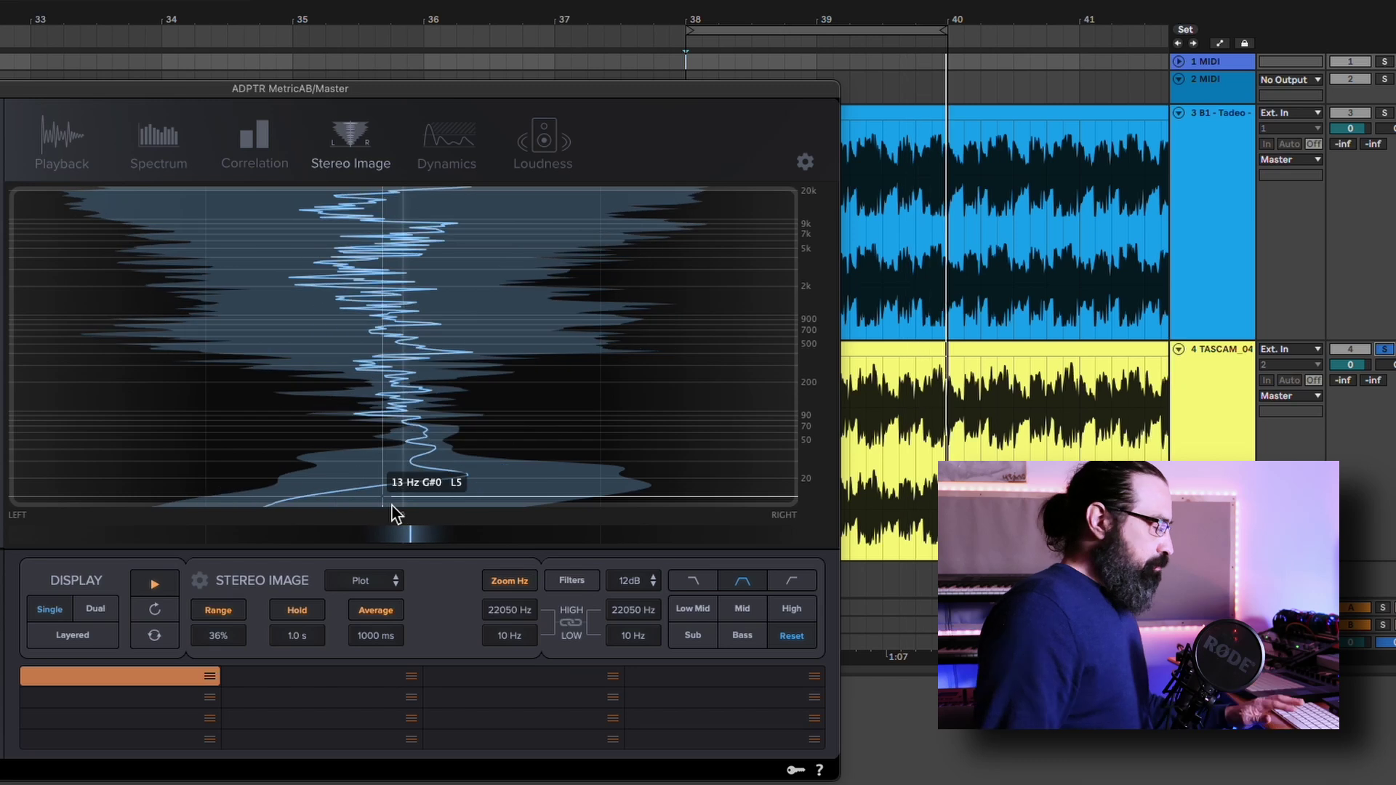
key("space")
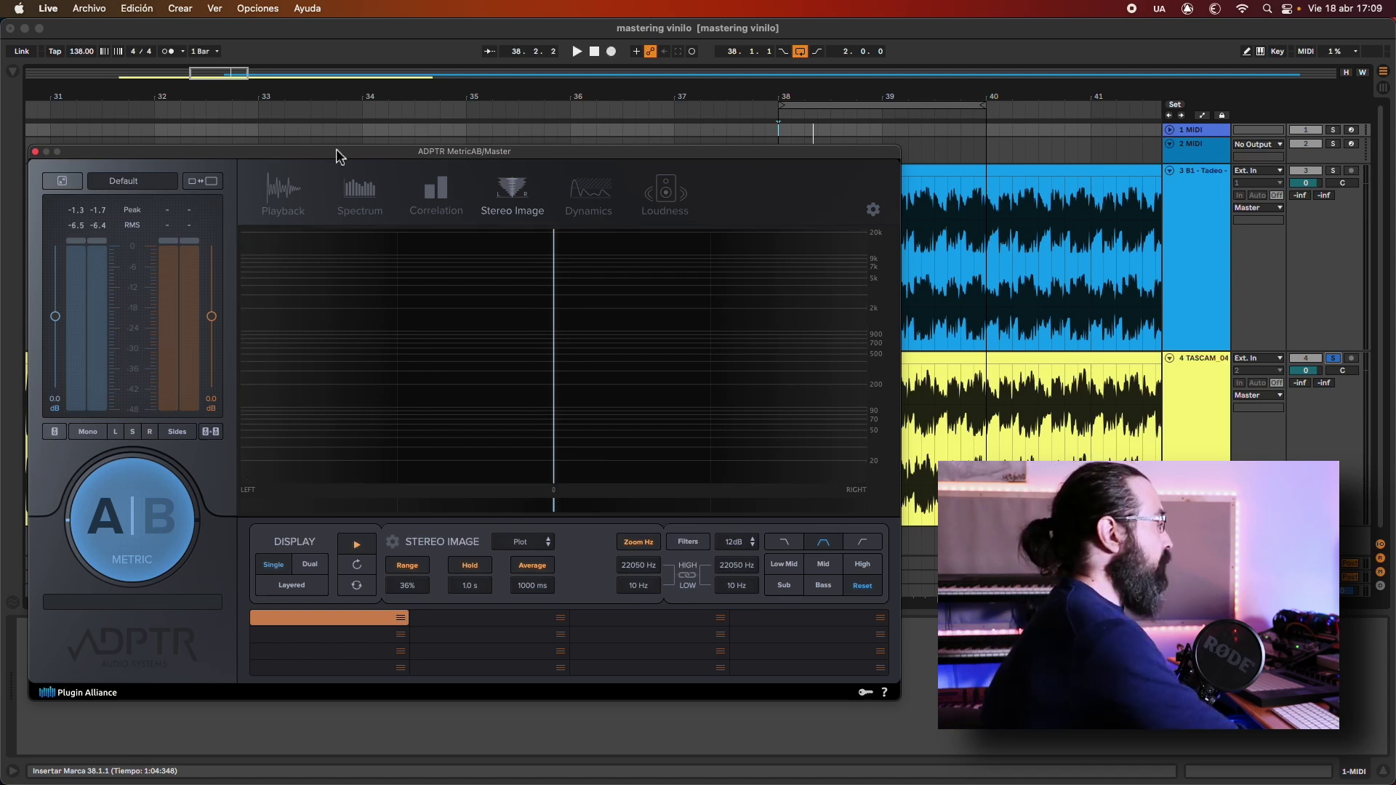
Solo the blue B1 track, play it from bar 38, and measure its loudness in MetricAB's Loudness view on the Master track.
left_click(35, 153)
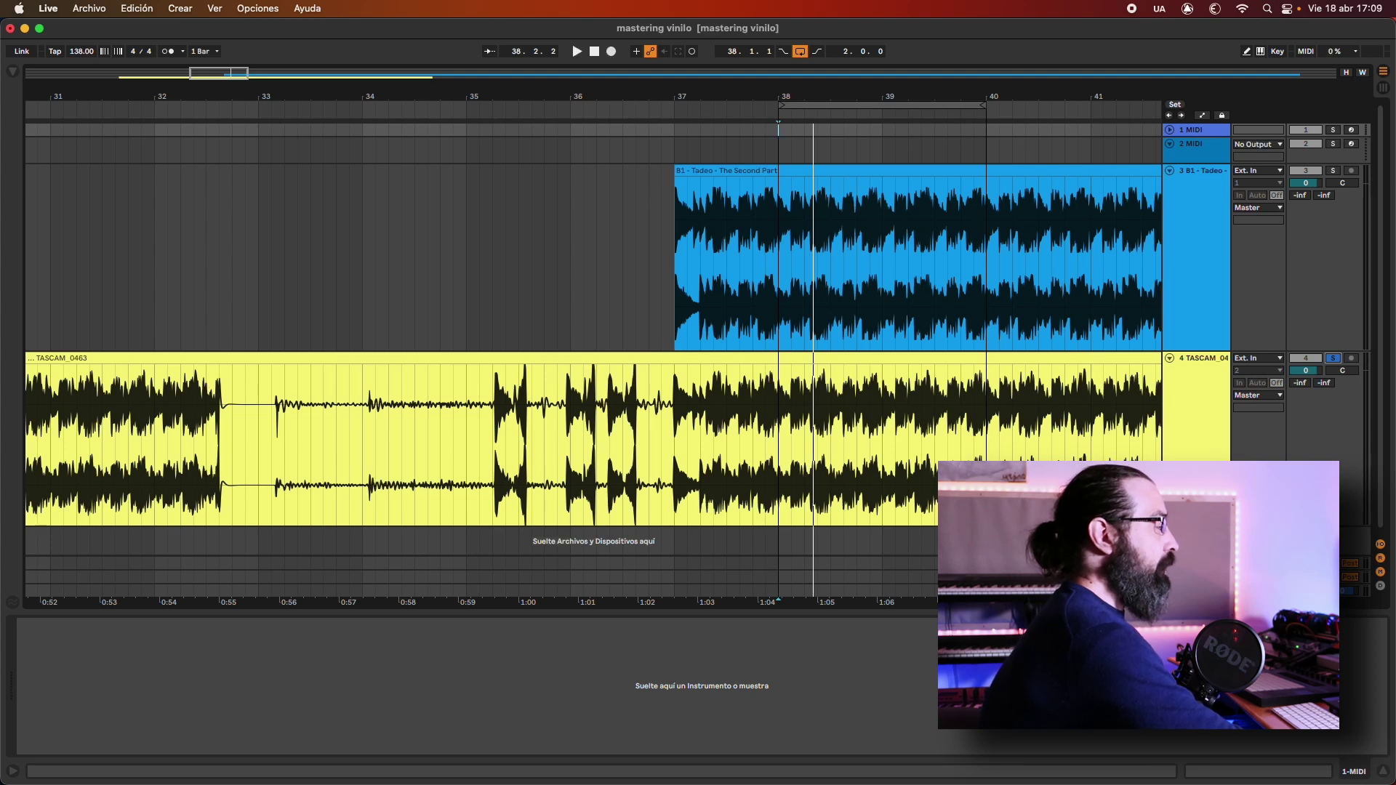
left_click(1192, 575)
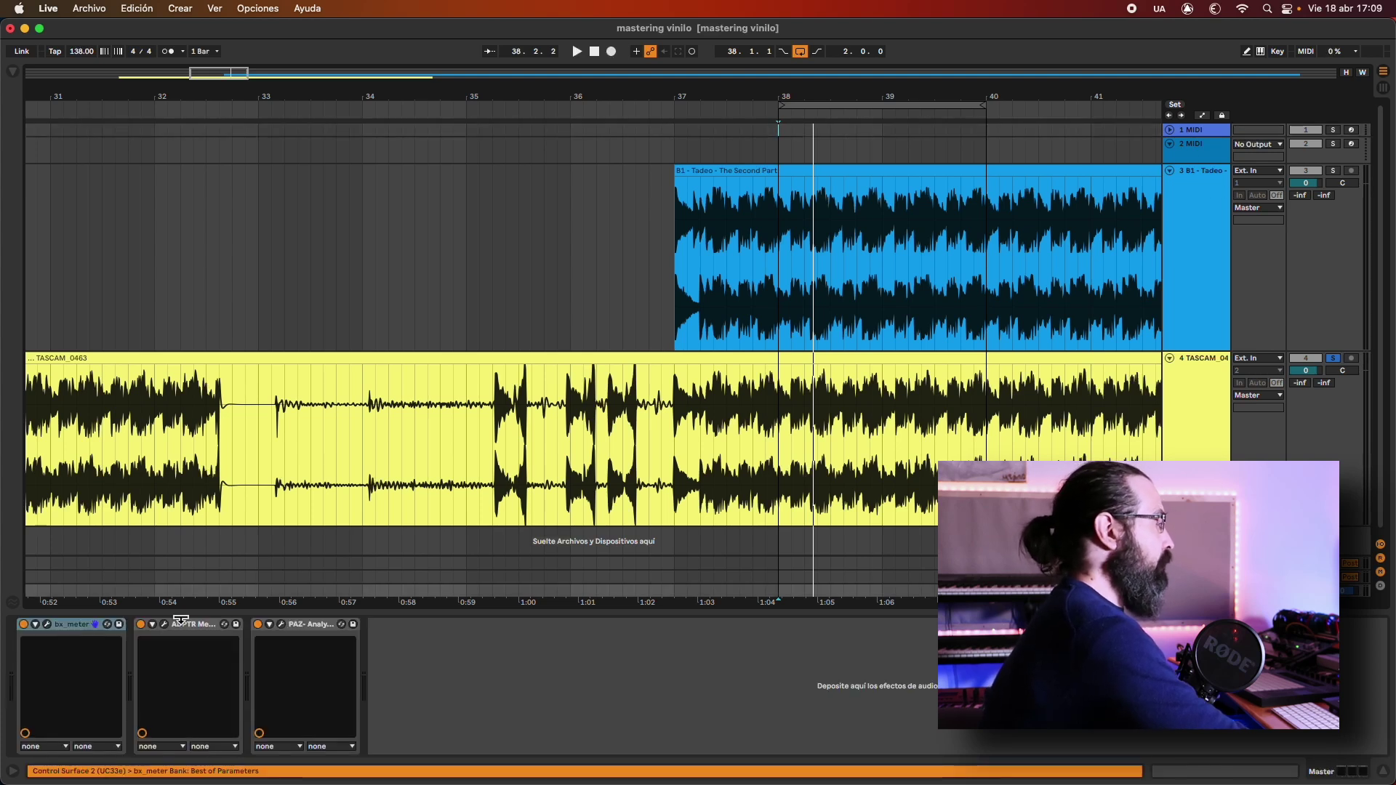
left_click(1336, 172)
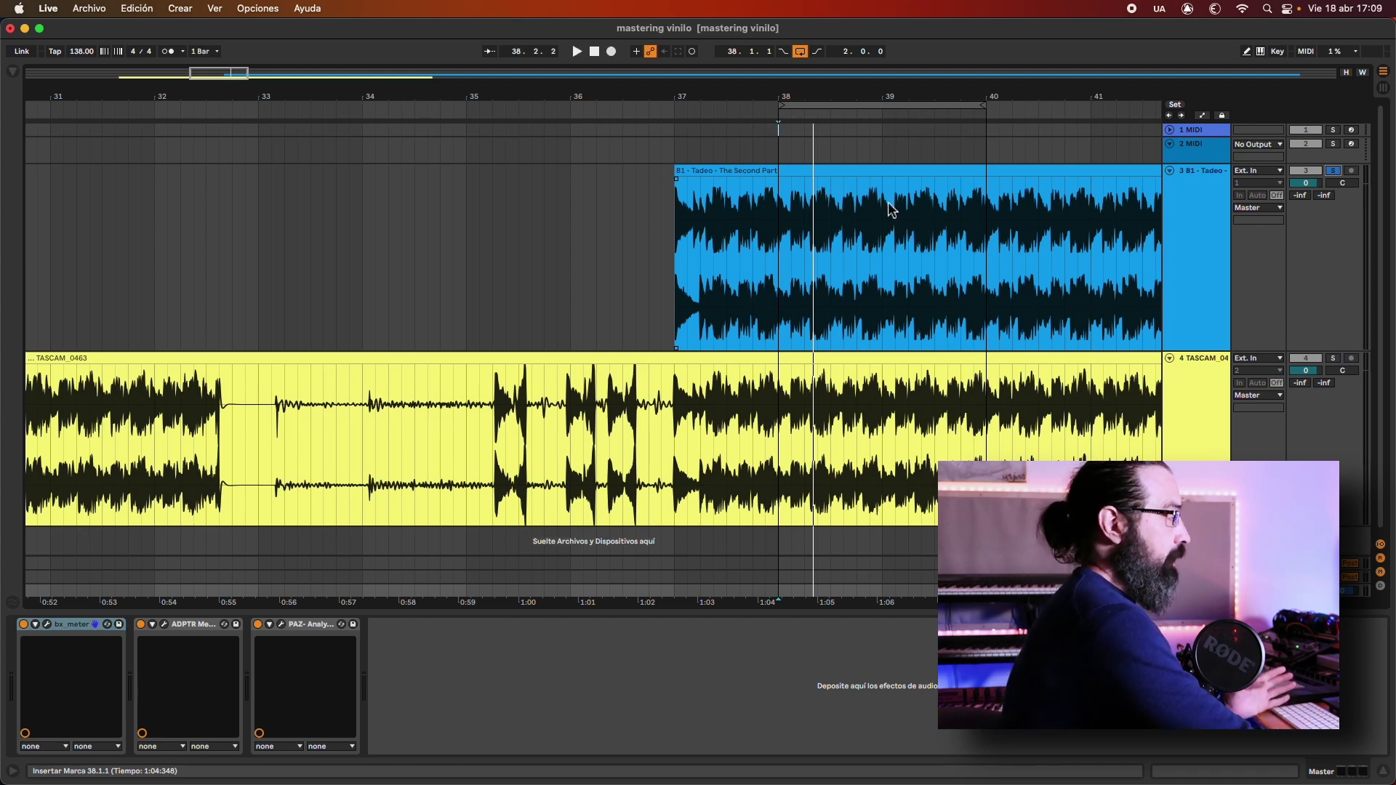
key("space")
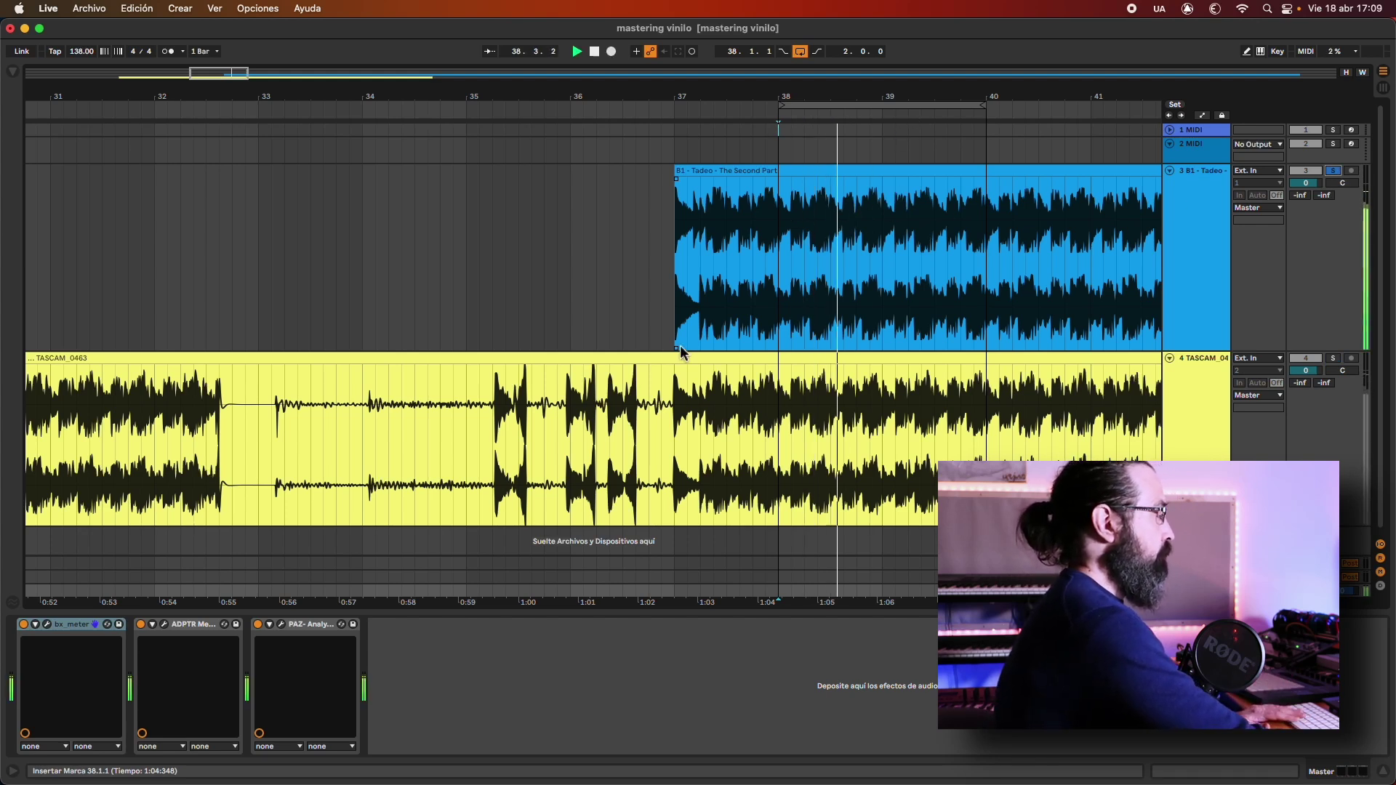
left_click(164, 624)
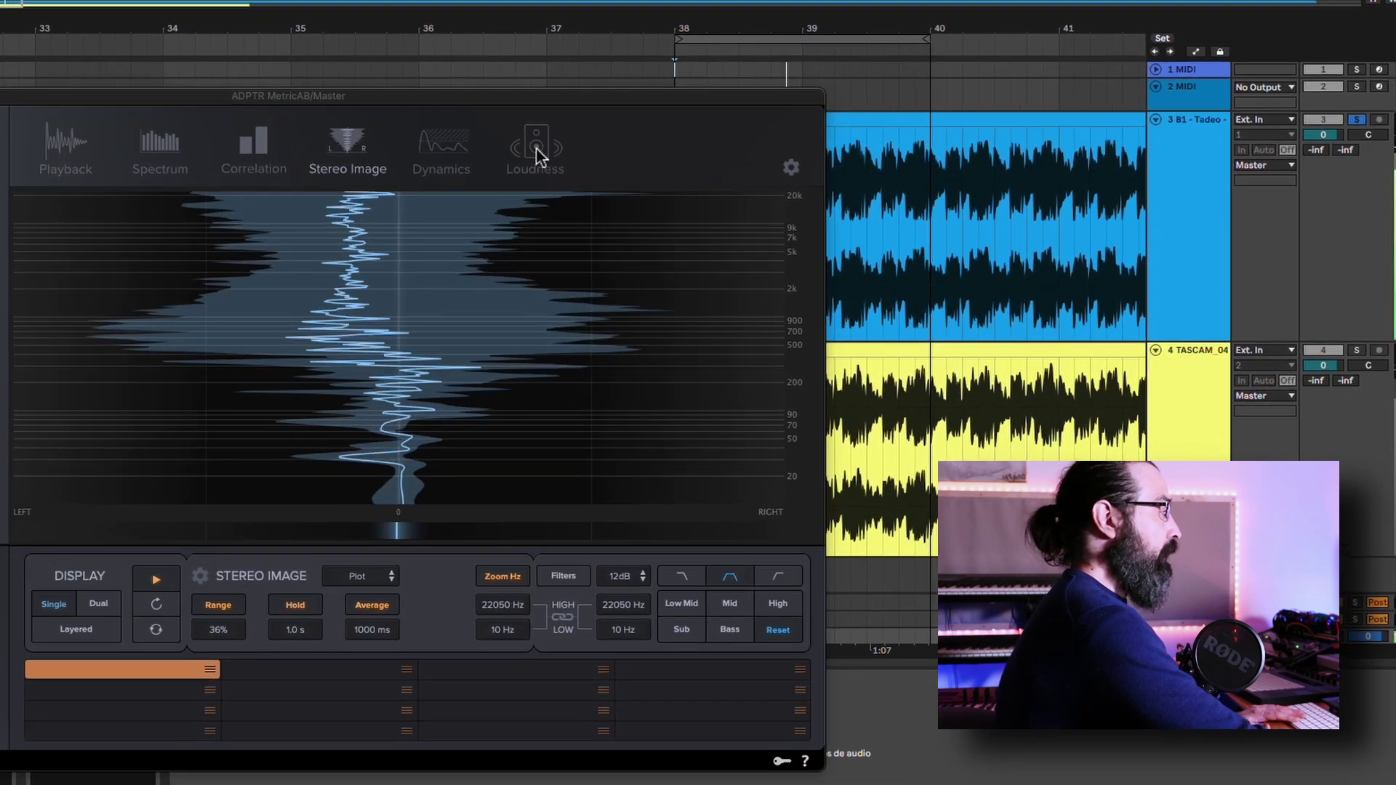
left_click(665, 192)
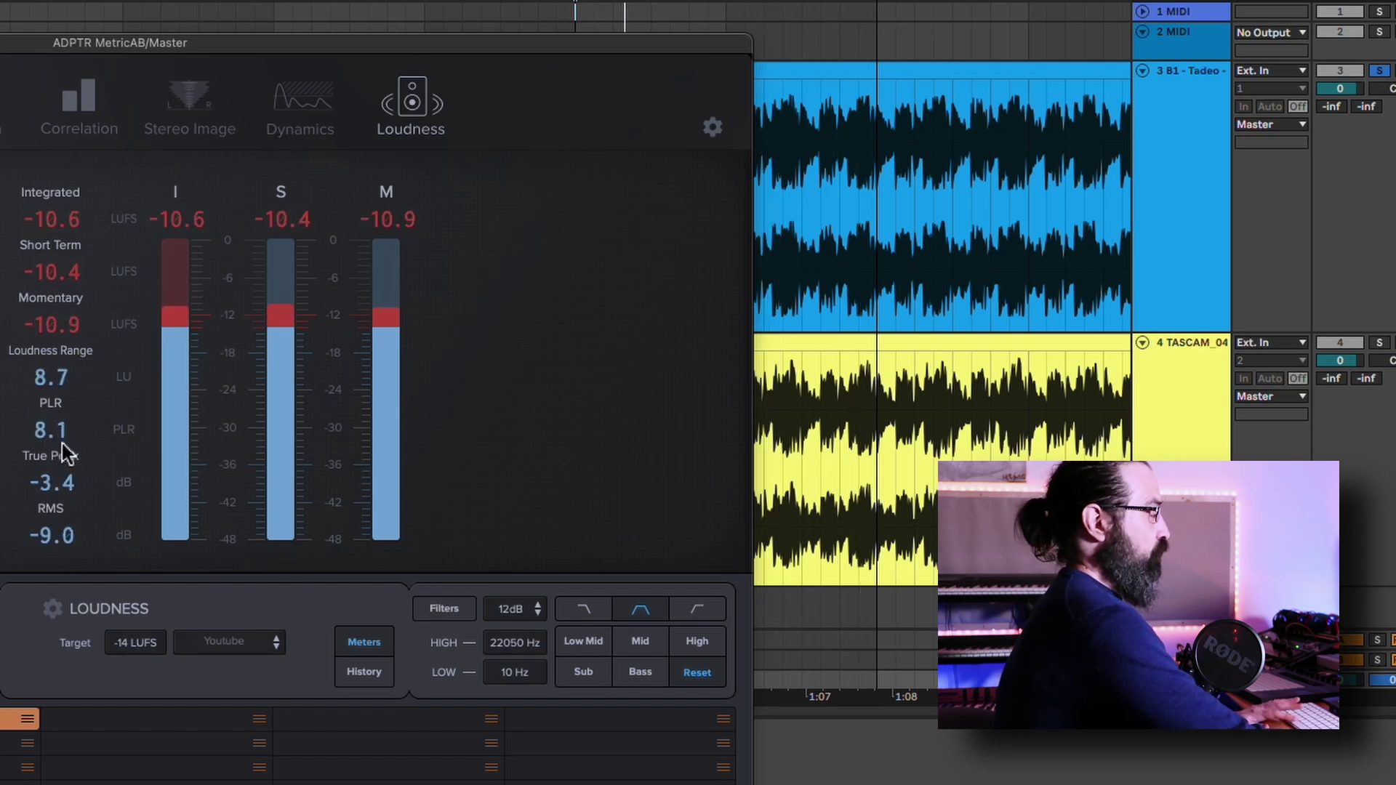
key("space")
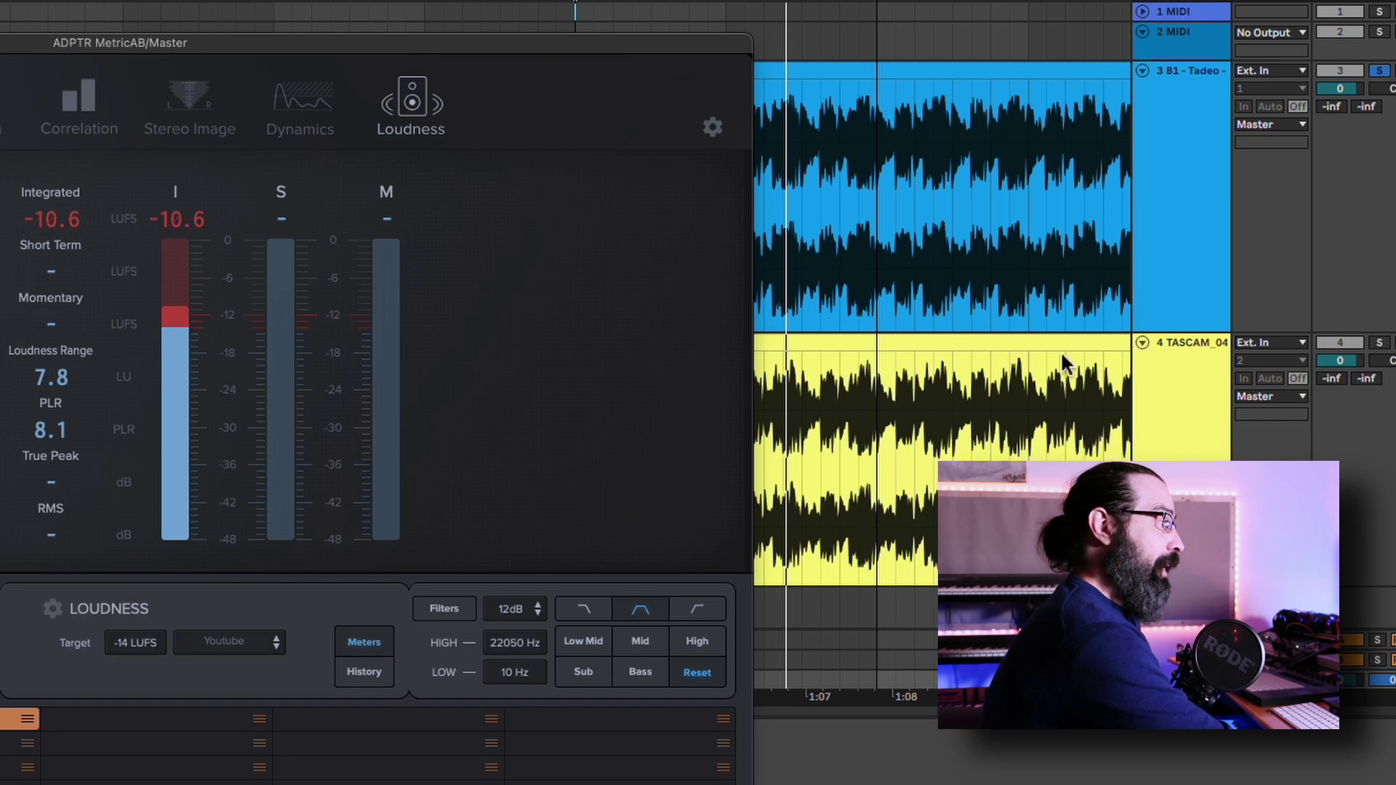
Solo the TASCAM track, reset MetricAB's loudness readings, and play it to measure its loudness.
left_click(1379, 343)
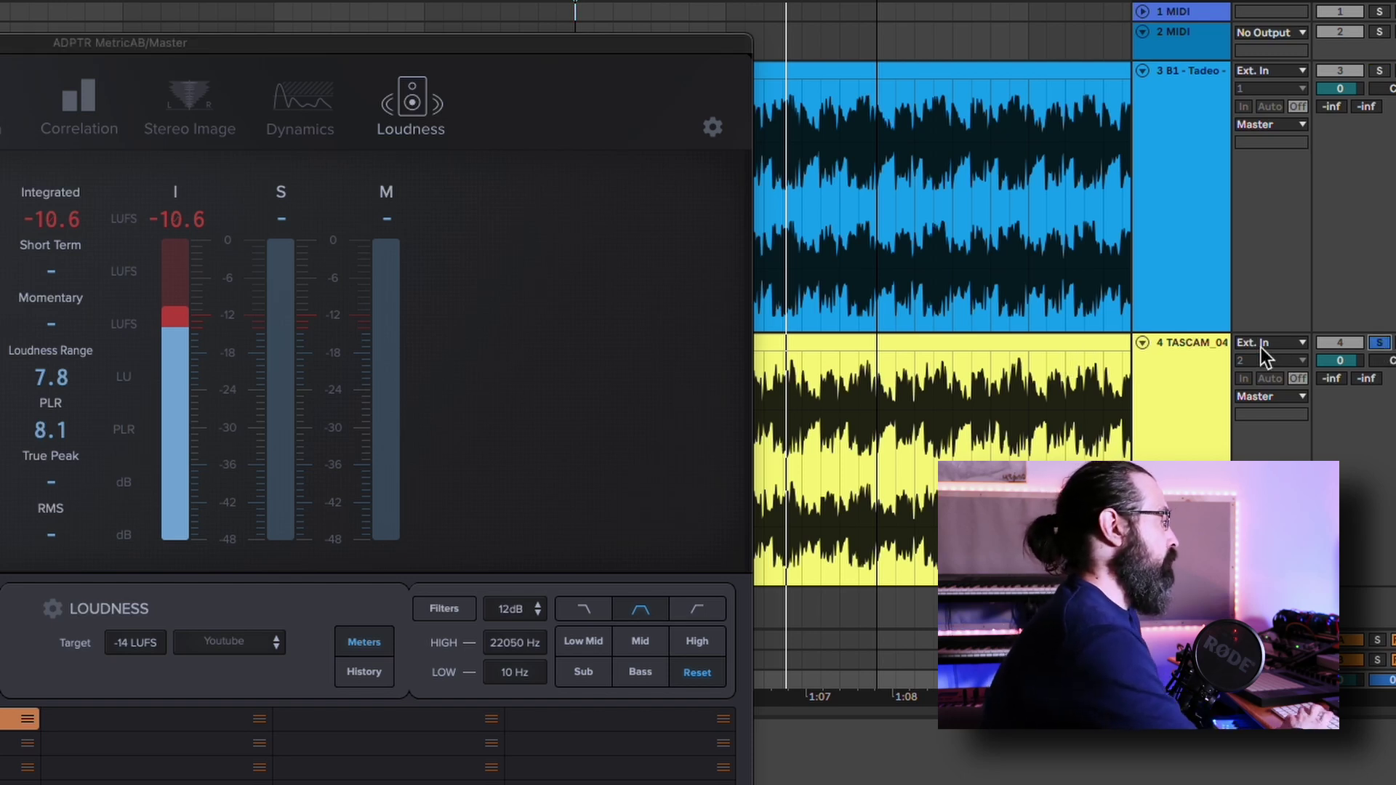
left_click(282, 234)
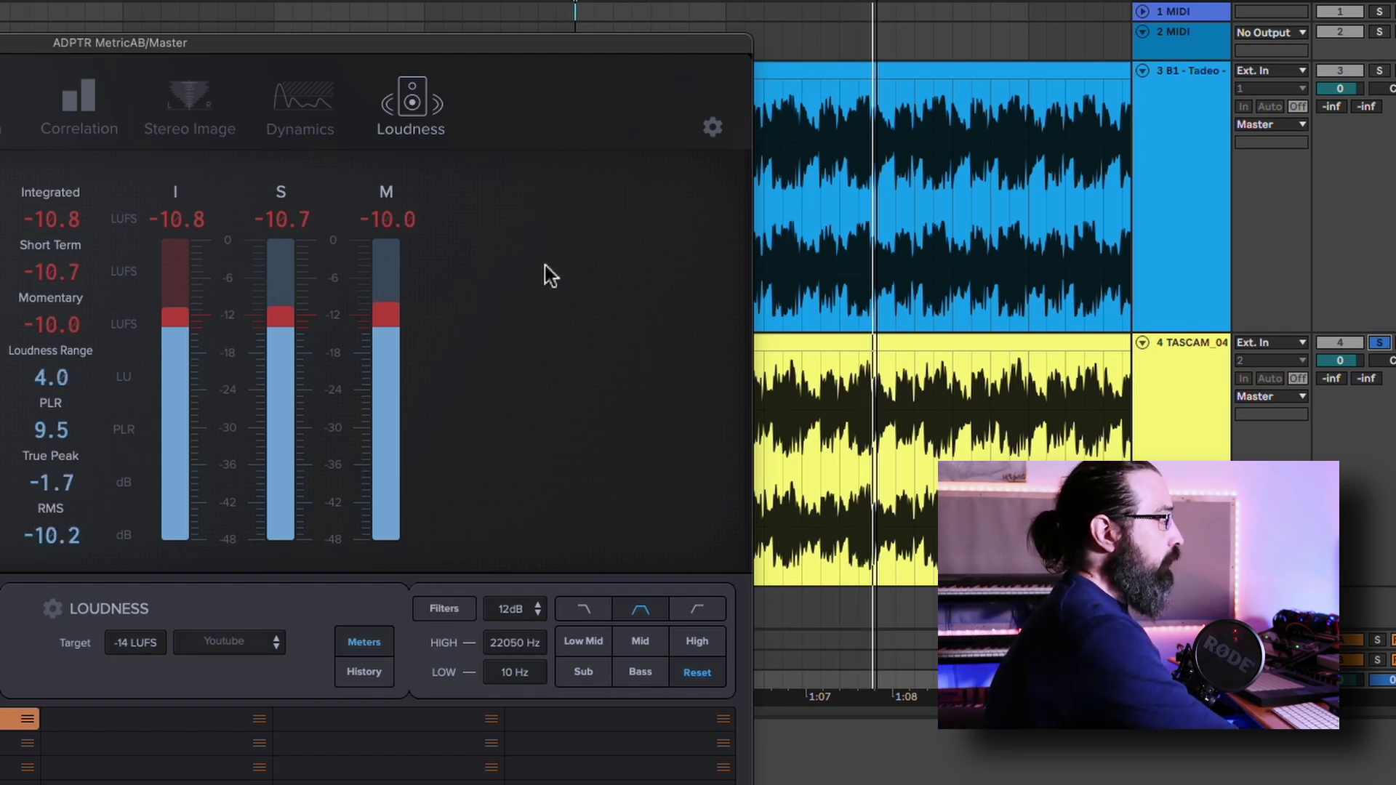
left_click(925, 73)
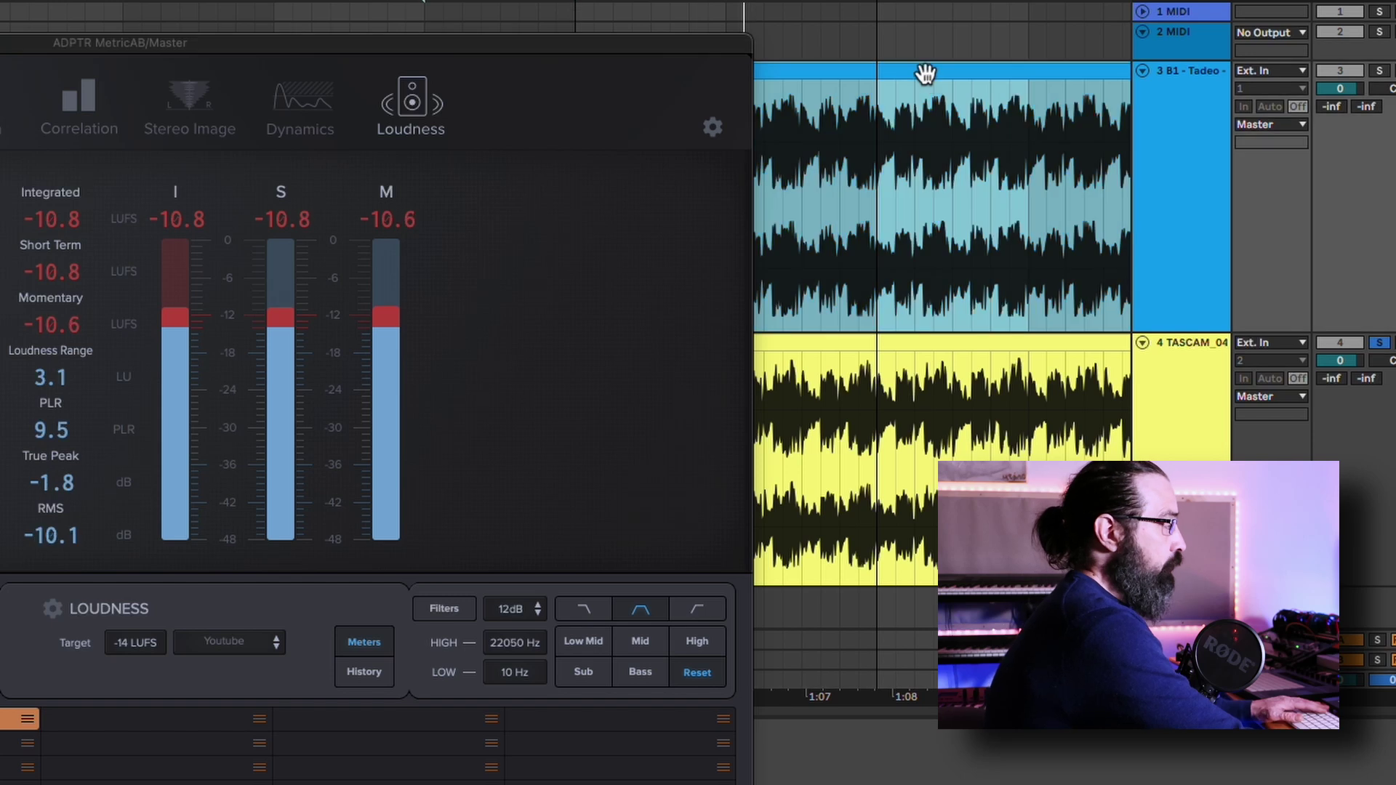
key("space")
Lower the gain of the yellow TASCAM clip well below its original level.
left_click_drag(528, 50, 691, 782)
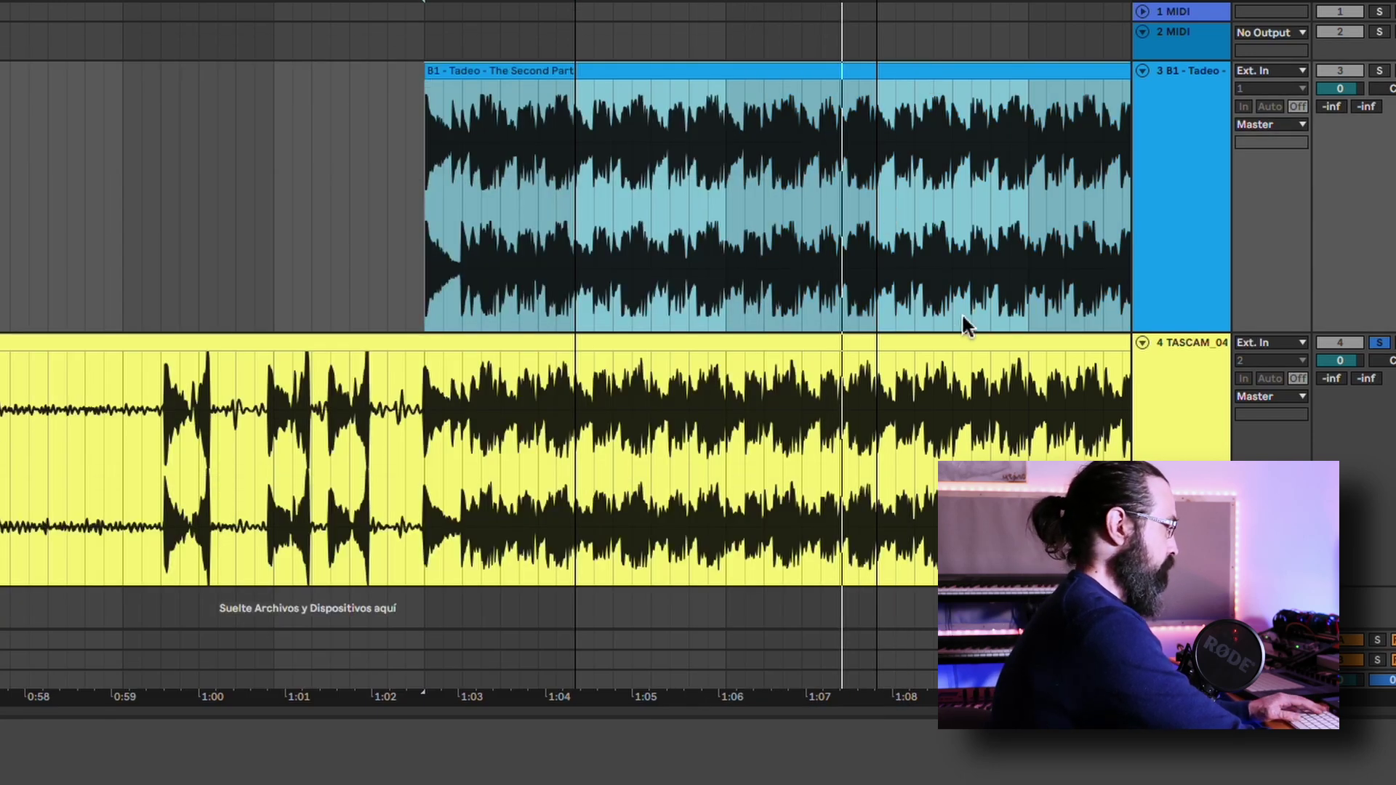
left_click(713, 346)
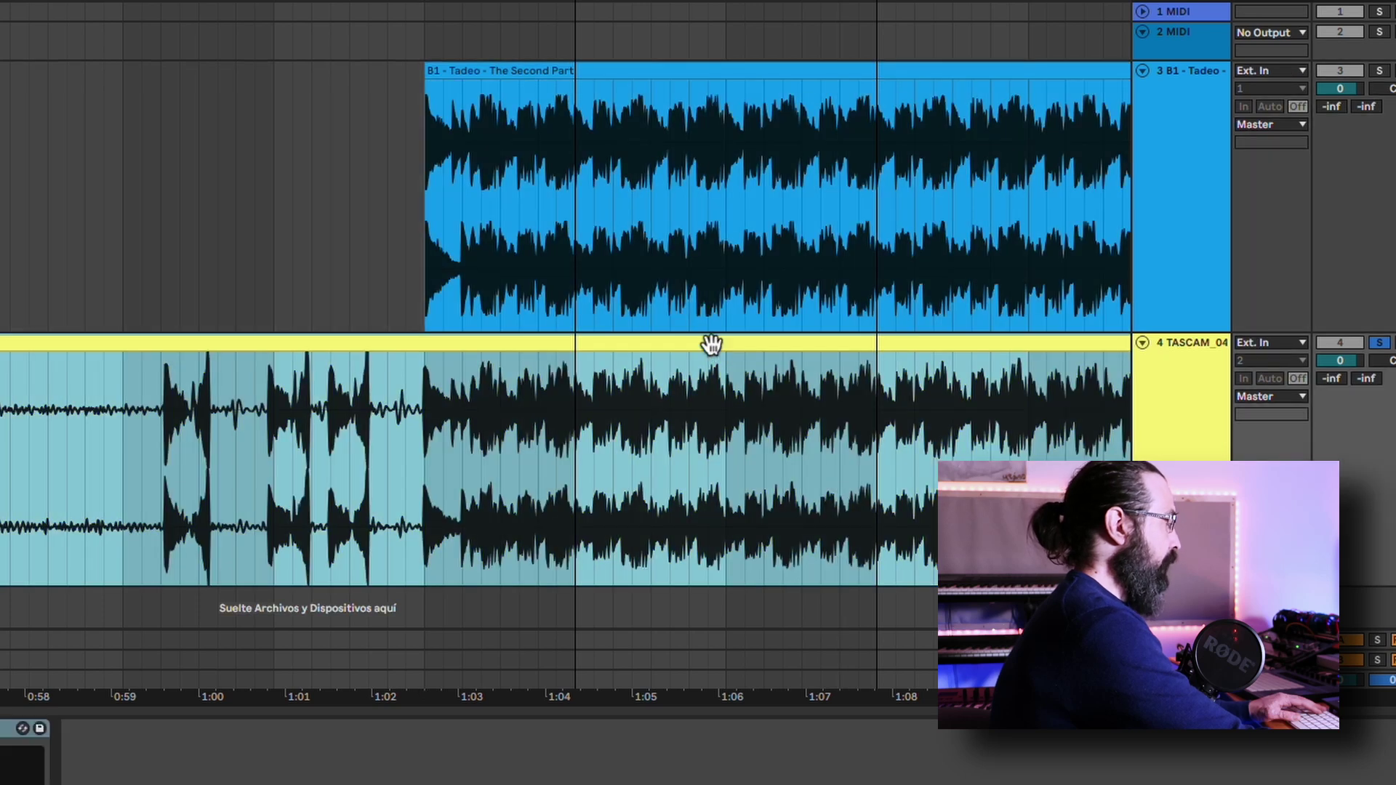
double_click(346, 350)
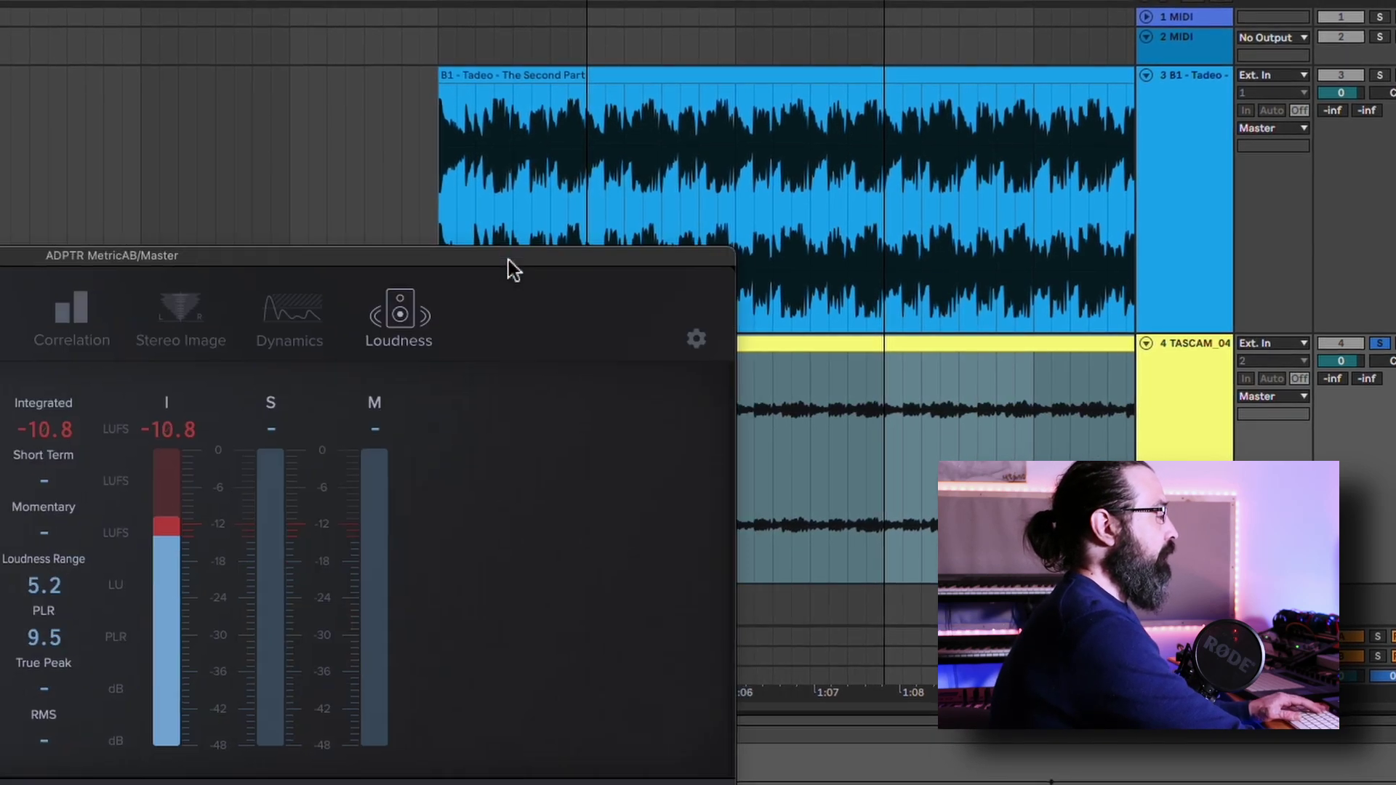
Reset MetricAB's loudness readings and play the attenuated TASCAM clip from bar 38 to measure its loudness and PLR again.
left_click_drag(508, 260, 503, 39)
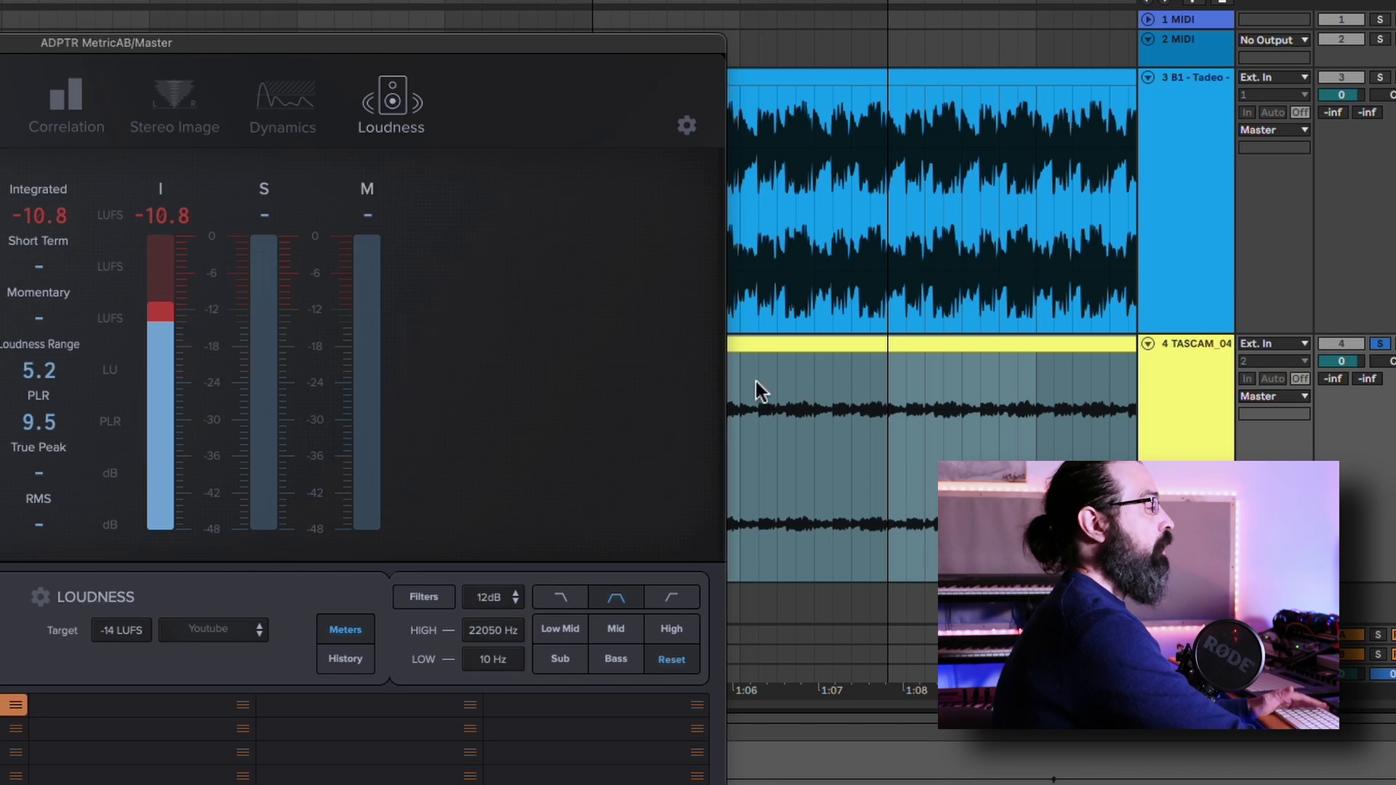
left_click(45, 422)
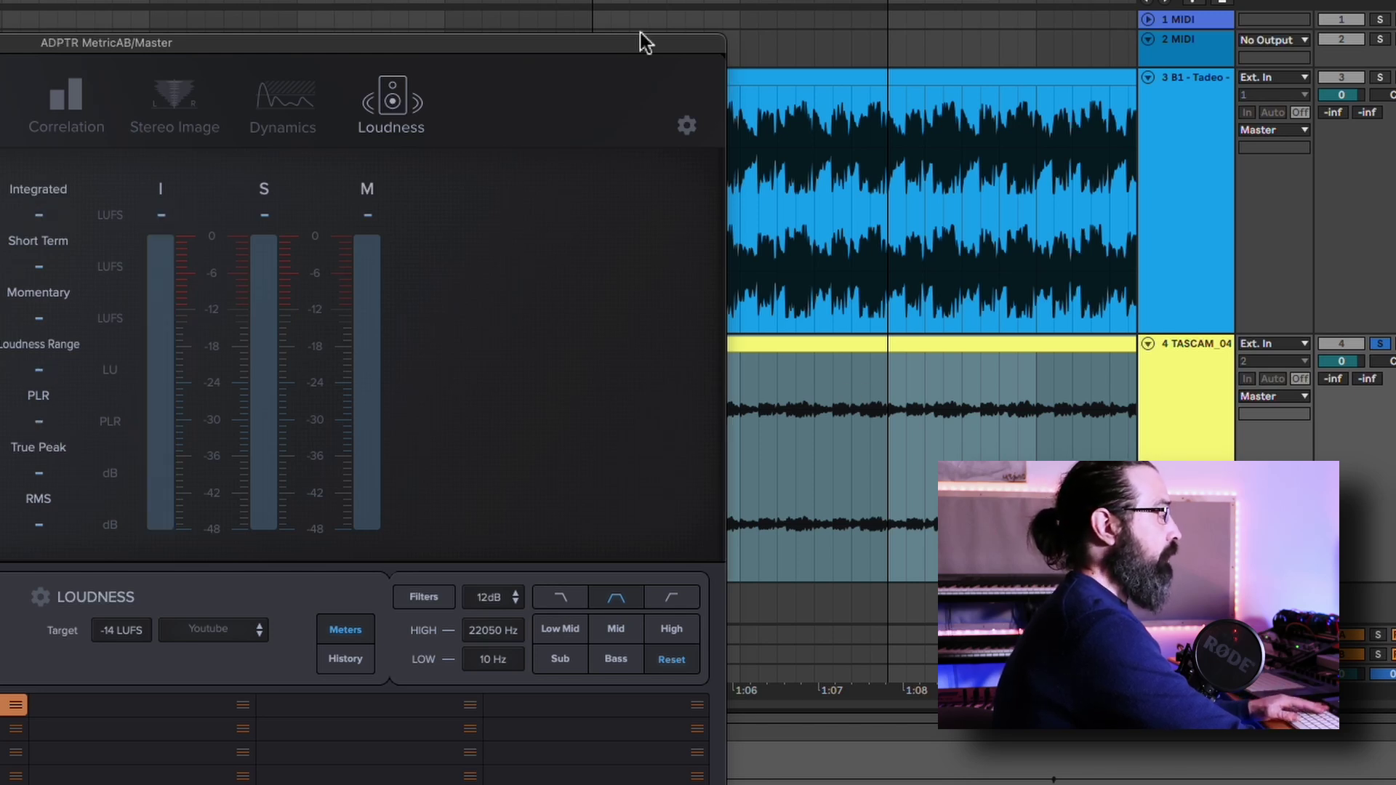
left_click_drag(640, 42, 633, 120)
left_click(595, 41)
key("space")
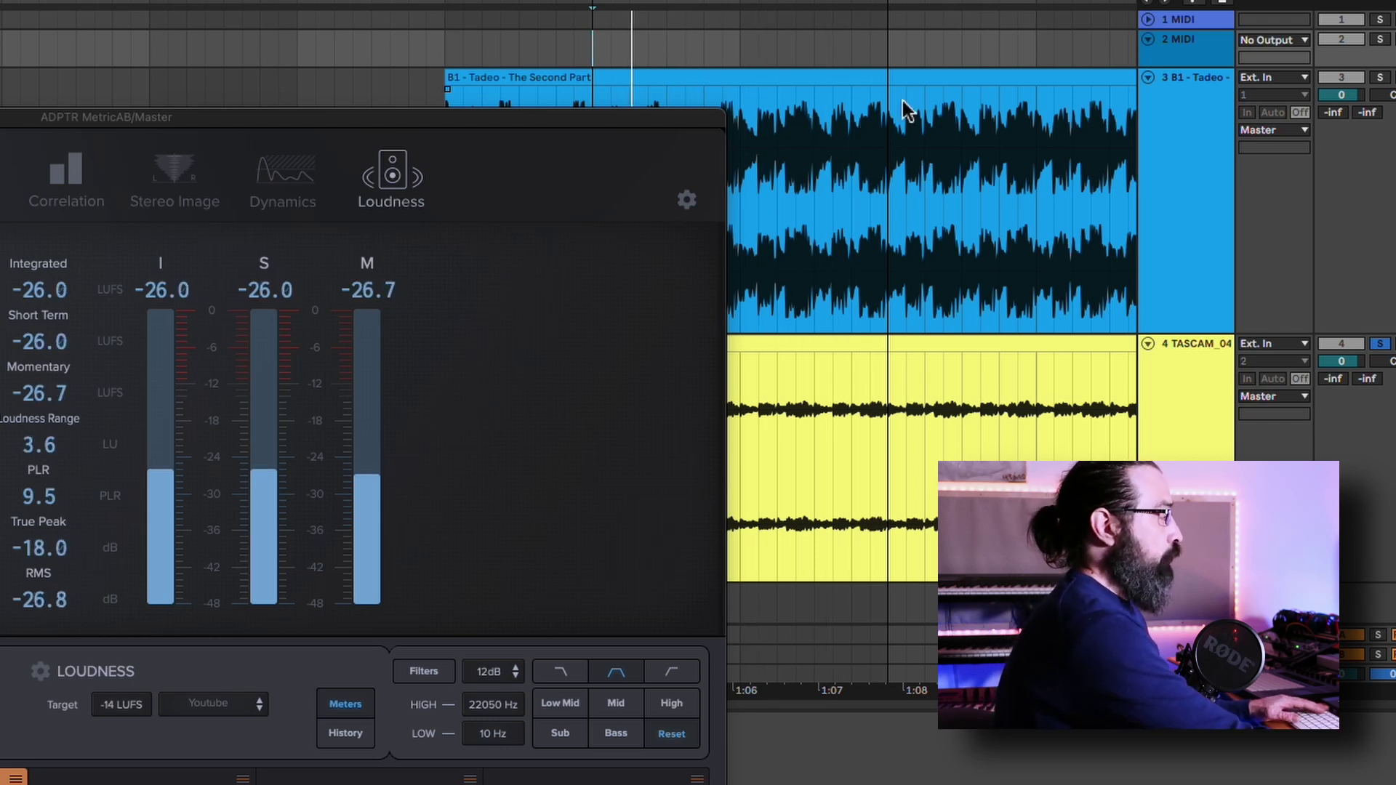
Solo the B1 track, lower its clip gain, and reset MetricAB's readings to check the PLR at the reduced level.
key("s")
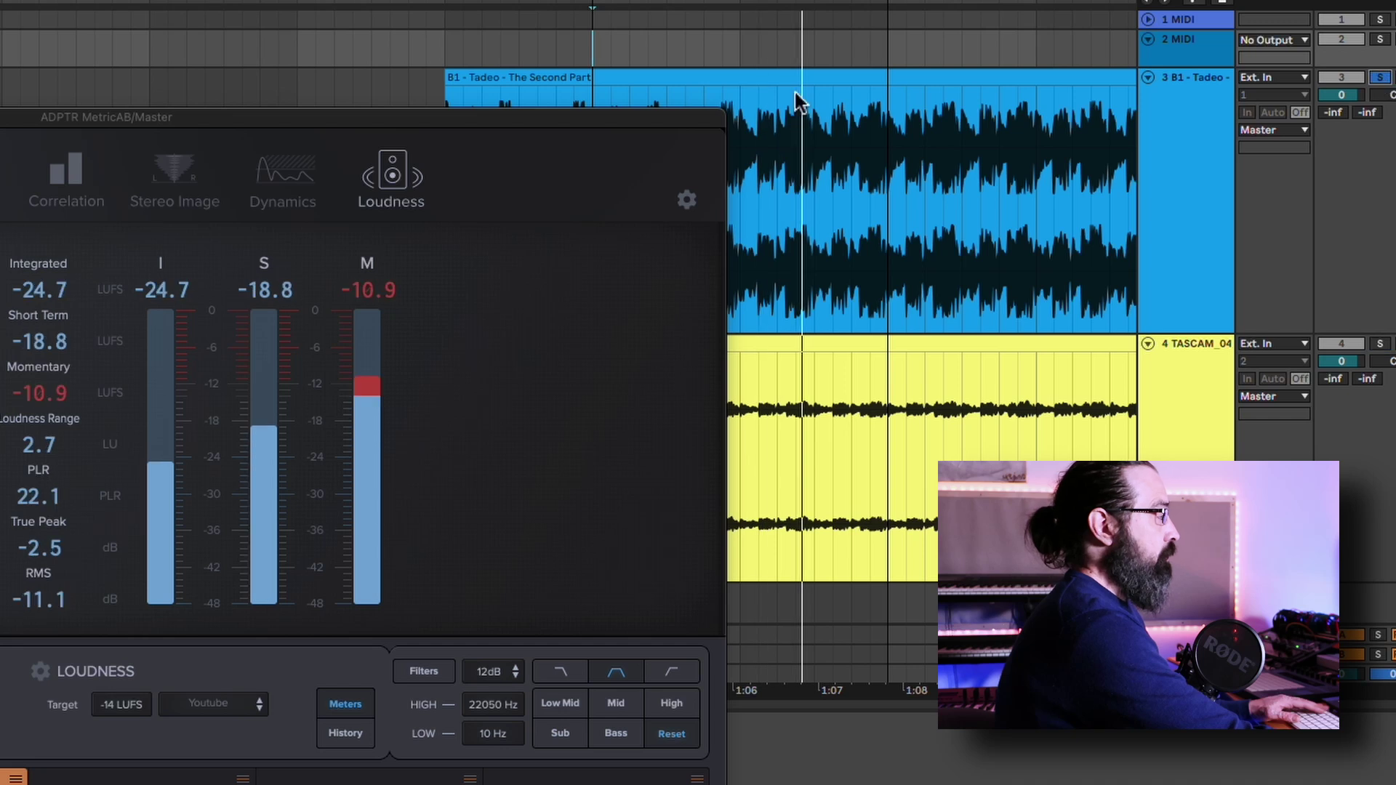
left_click_drag(477, 119, 1015, 109)
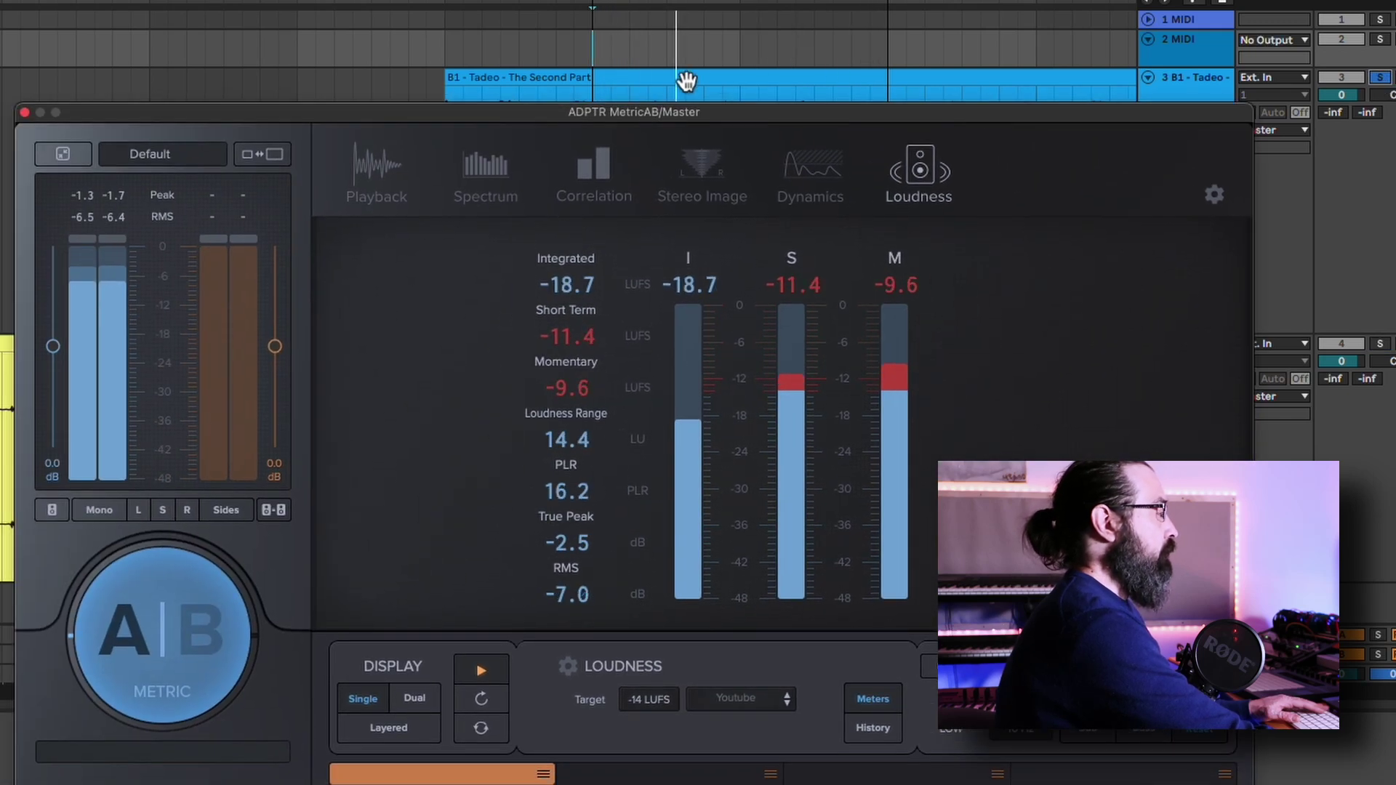
left_click(686, 80)
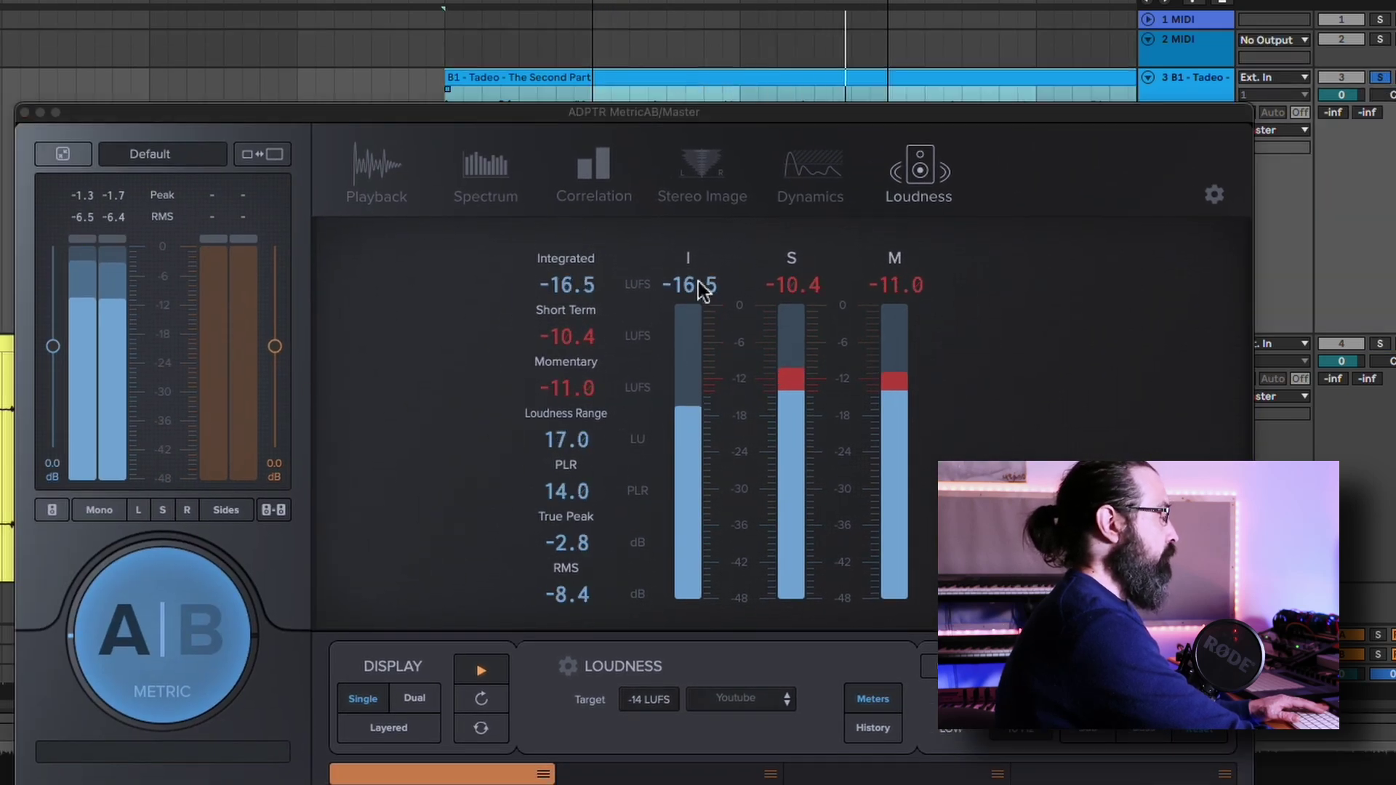
left_click(699, 284)
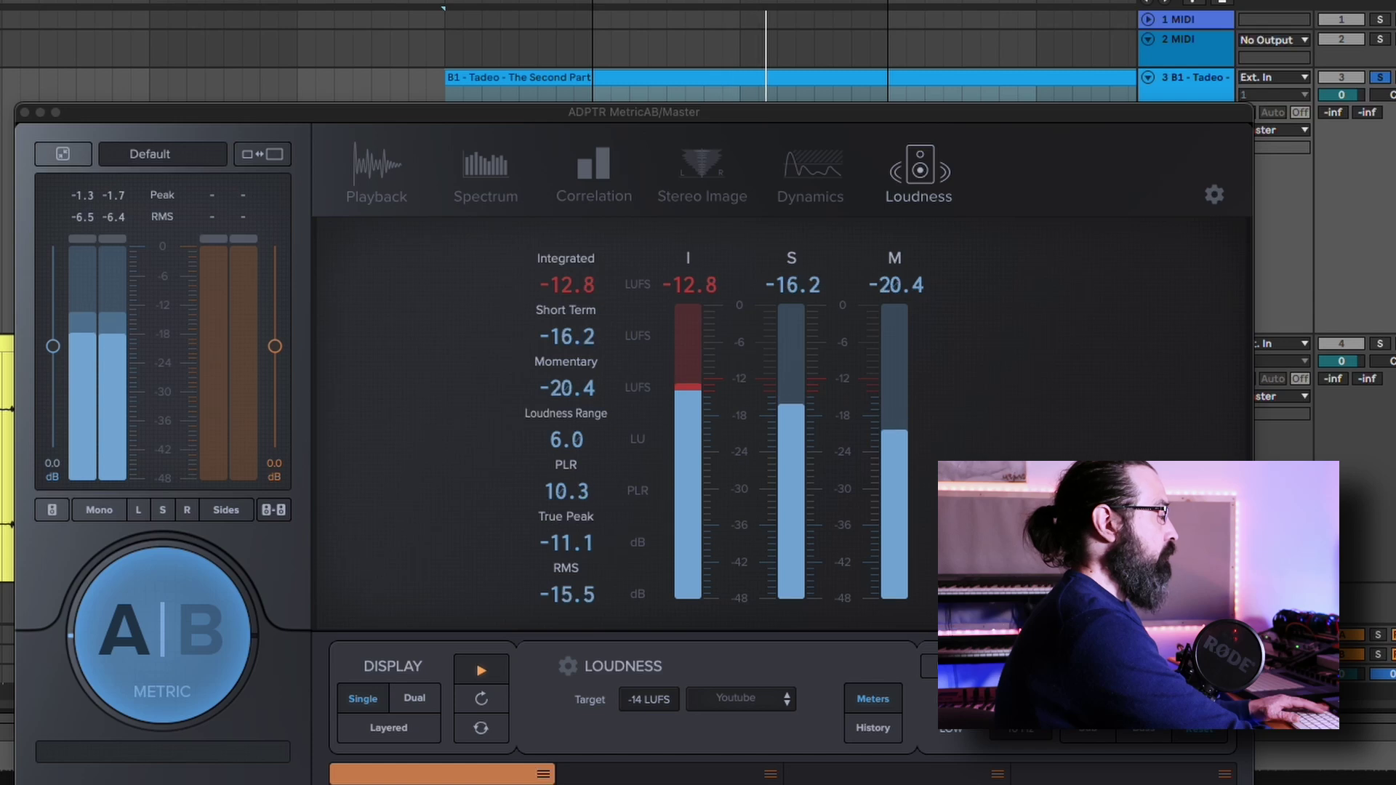
left_click(586, 507)
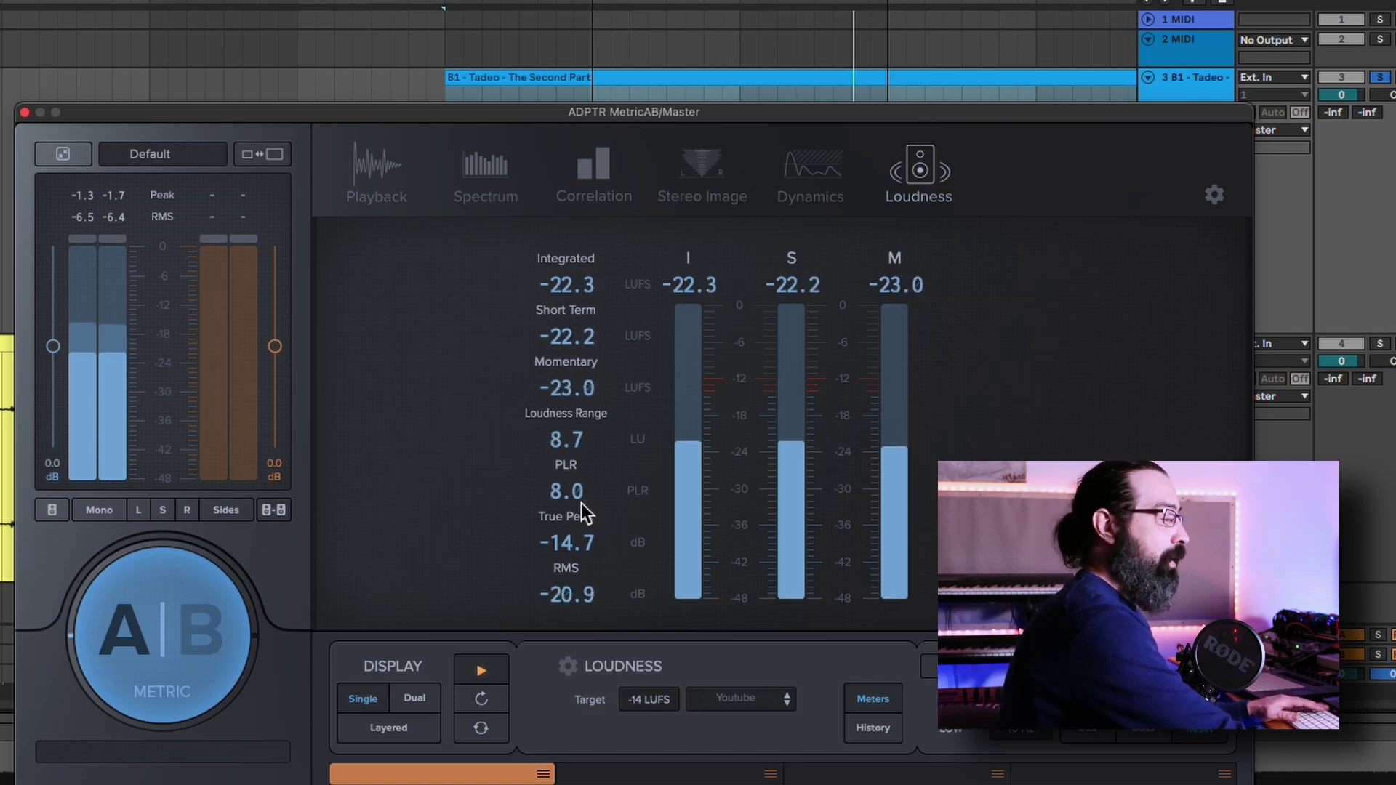
Raise the B1 clip's gain, and clear the readings of PAZ Analyzer opened on the Master track.
left_click_drag(856, 112, 0, 120)
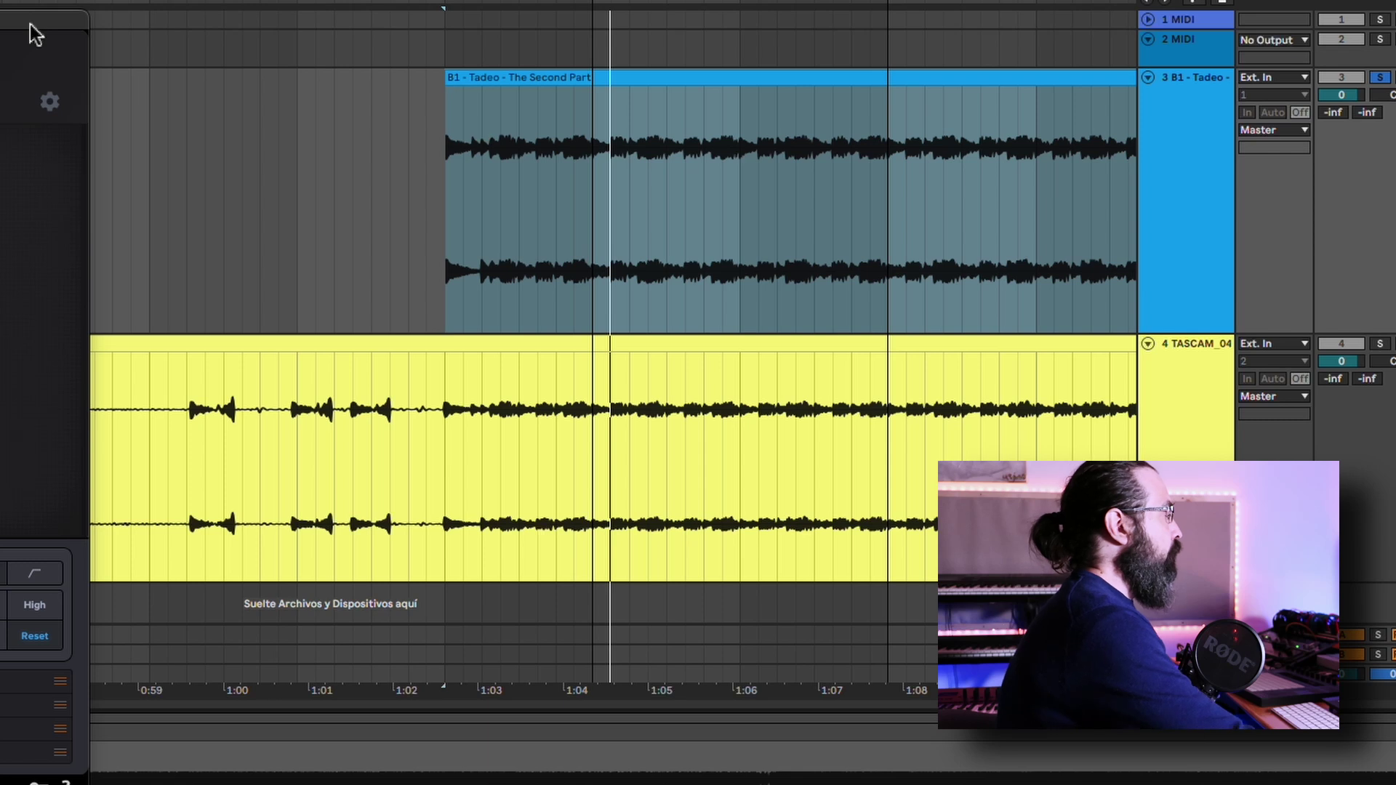
left_click_drag(32, 35, 849, 0)
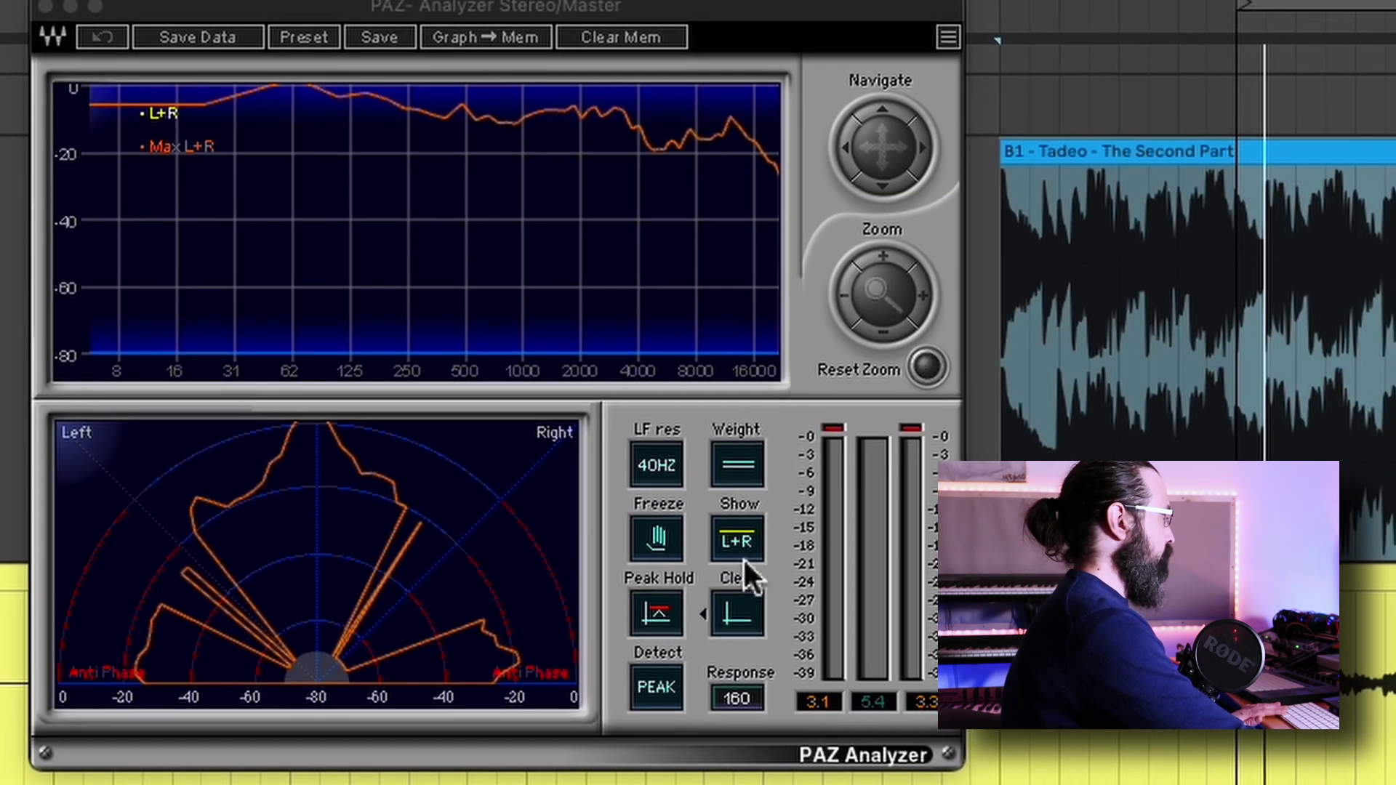
left_click(712, 600)
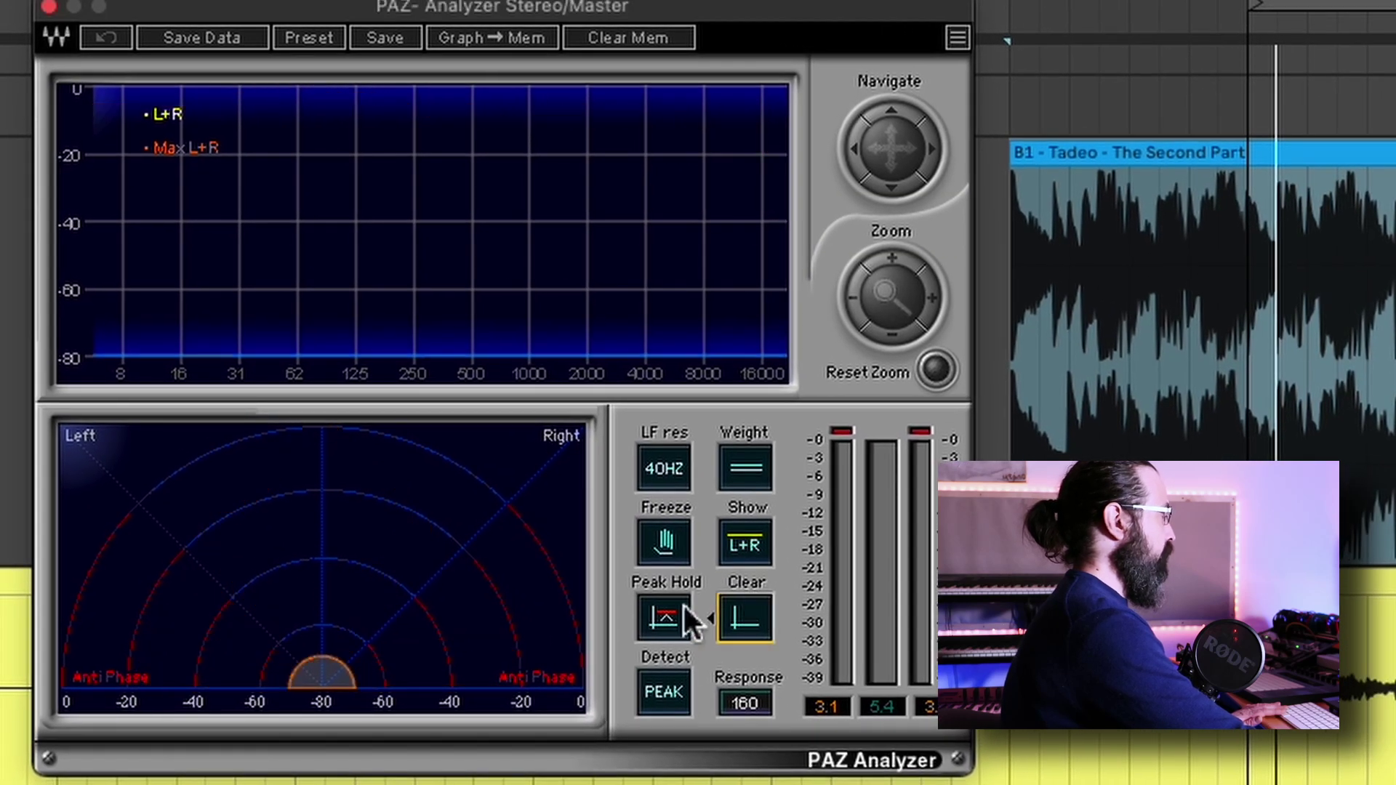
Play the B1 track to examine its stereo image against PAZ Analyzer's anti-phase zones, clearing the held peaks for another reading.
left_click_drag(540, 586, 451, 688)
left_click_drag(111, 633, 64, 686)
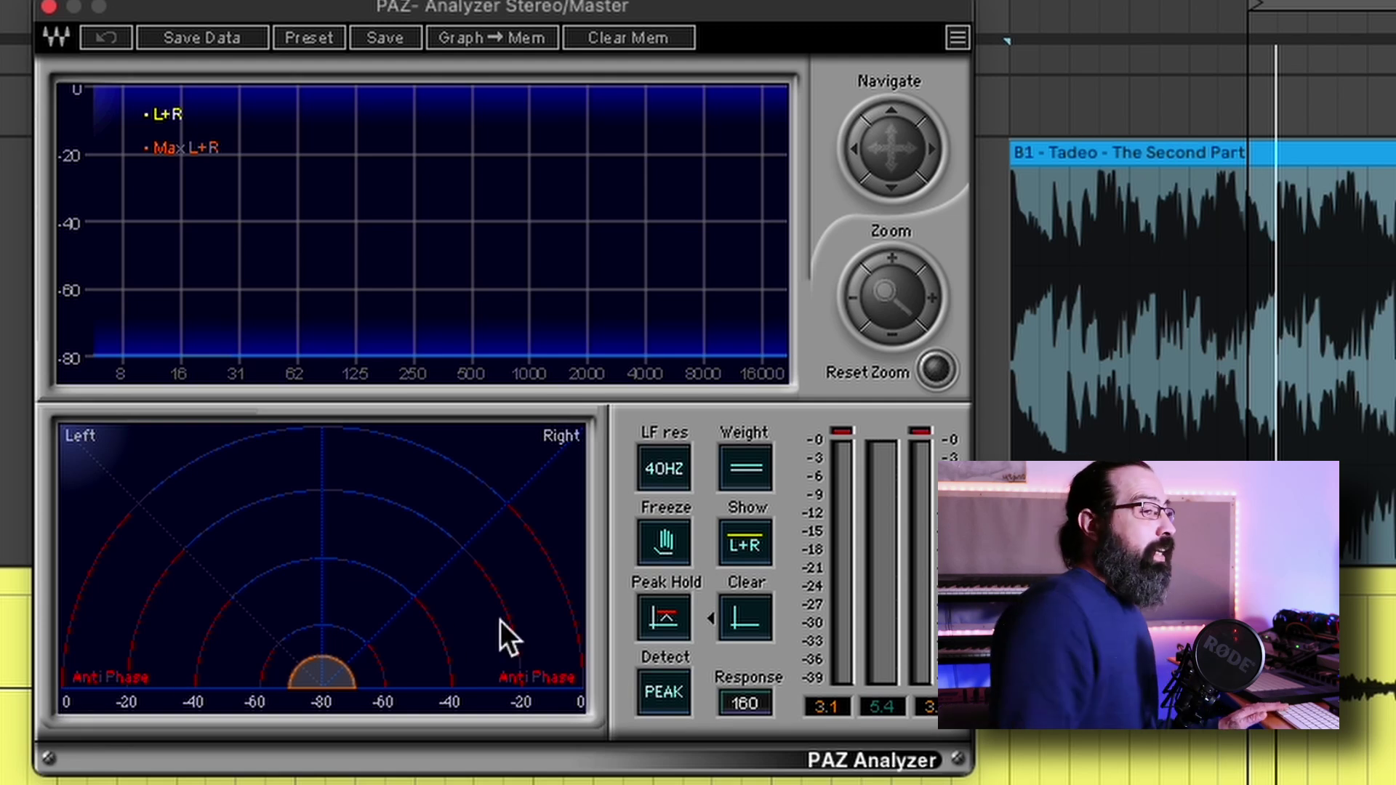
key("space")
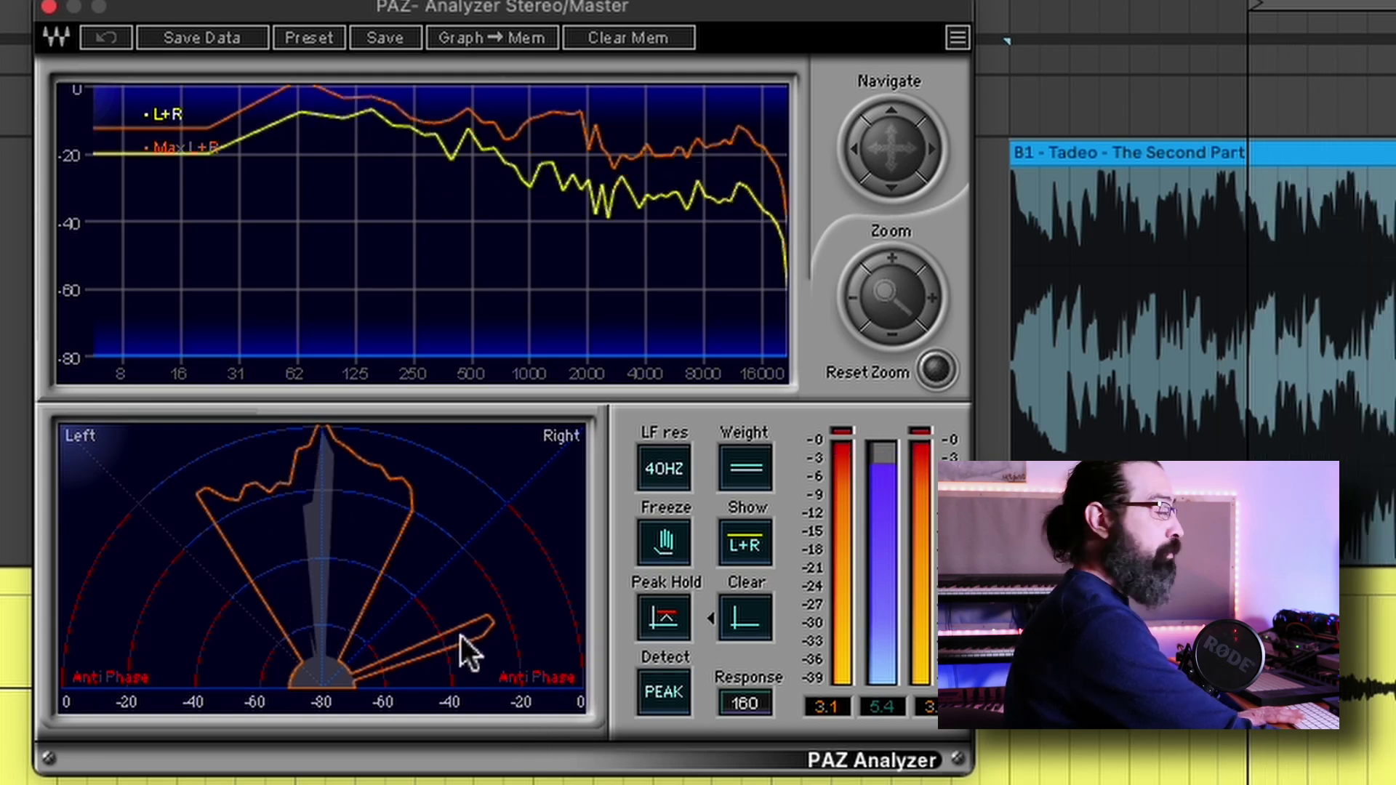
left_click(745, 617)
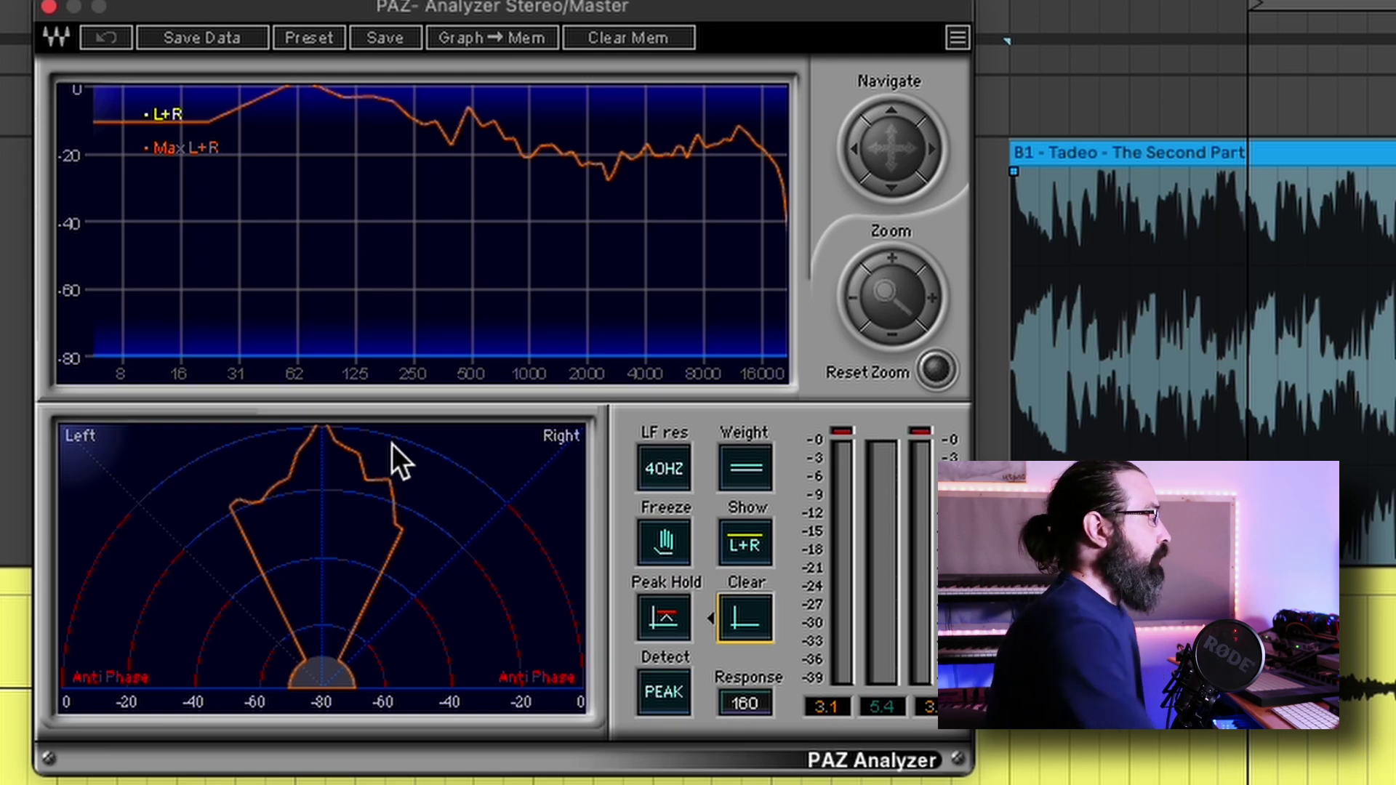
Review the stereo spread and anti-phase areas in PAZ Analyzer, and clear its display with the TASCAM track soloed.
left_click_drag(576, 536, 480, 681)
left_click_drag(181, 606, 3, 743)
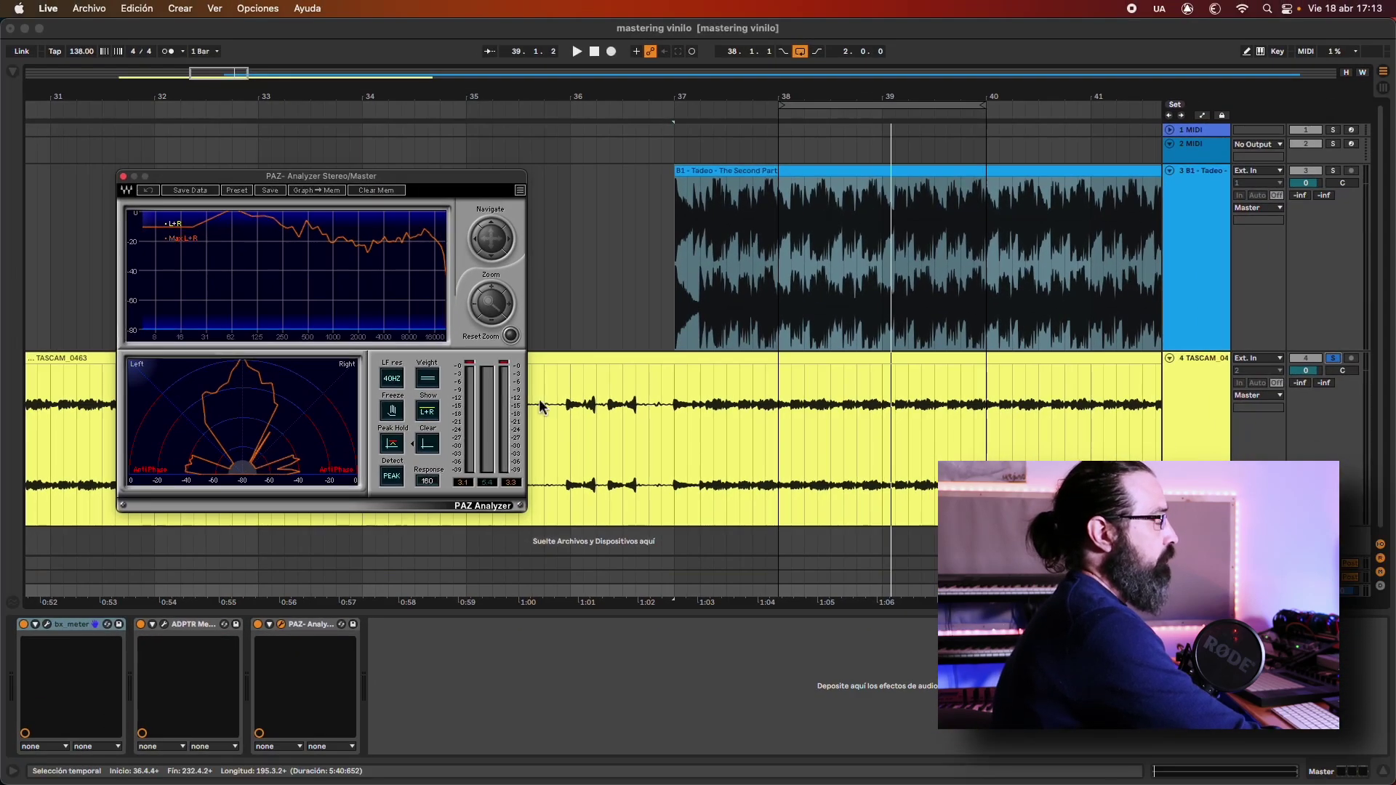
left_click(427, 445)
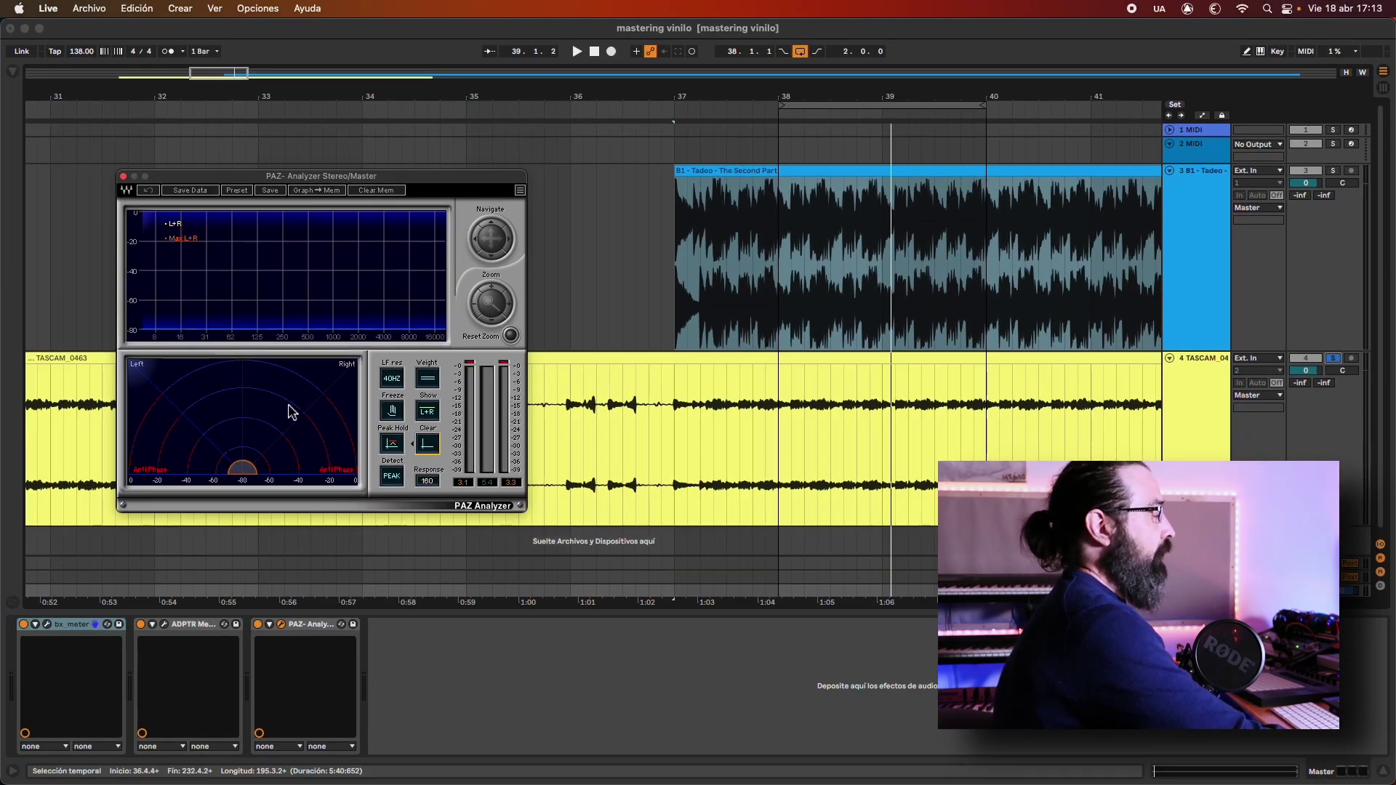